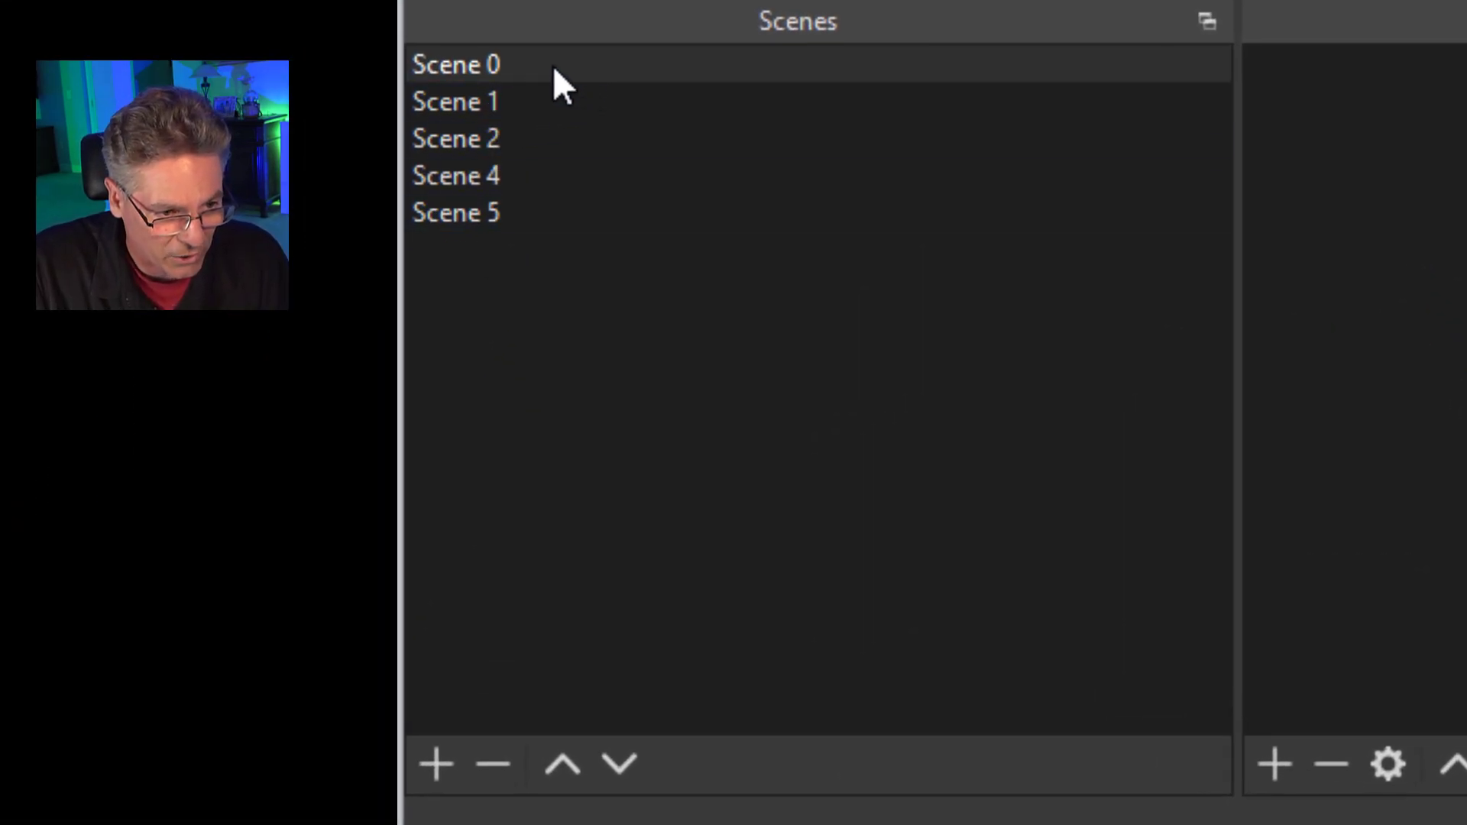
# Add a new media source named The Song to Scene 0.
pyautogui.click(554, 68)
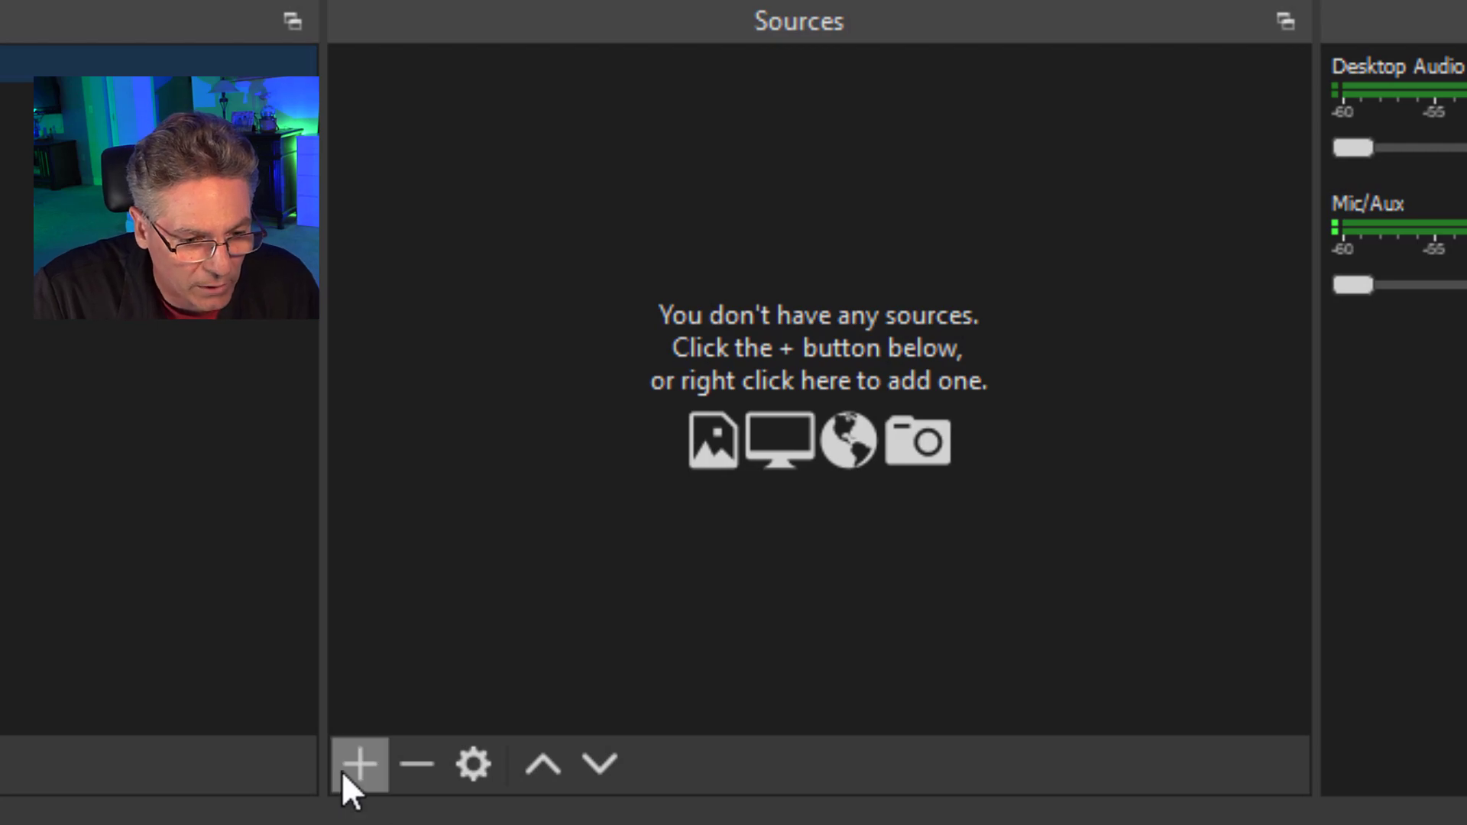
pyautogui.click(363, 773)
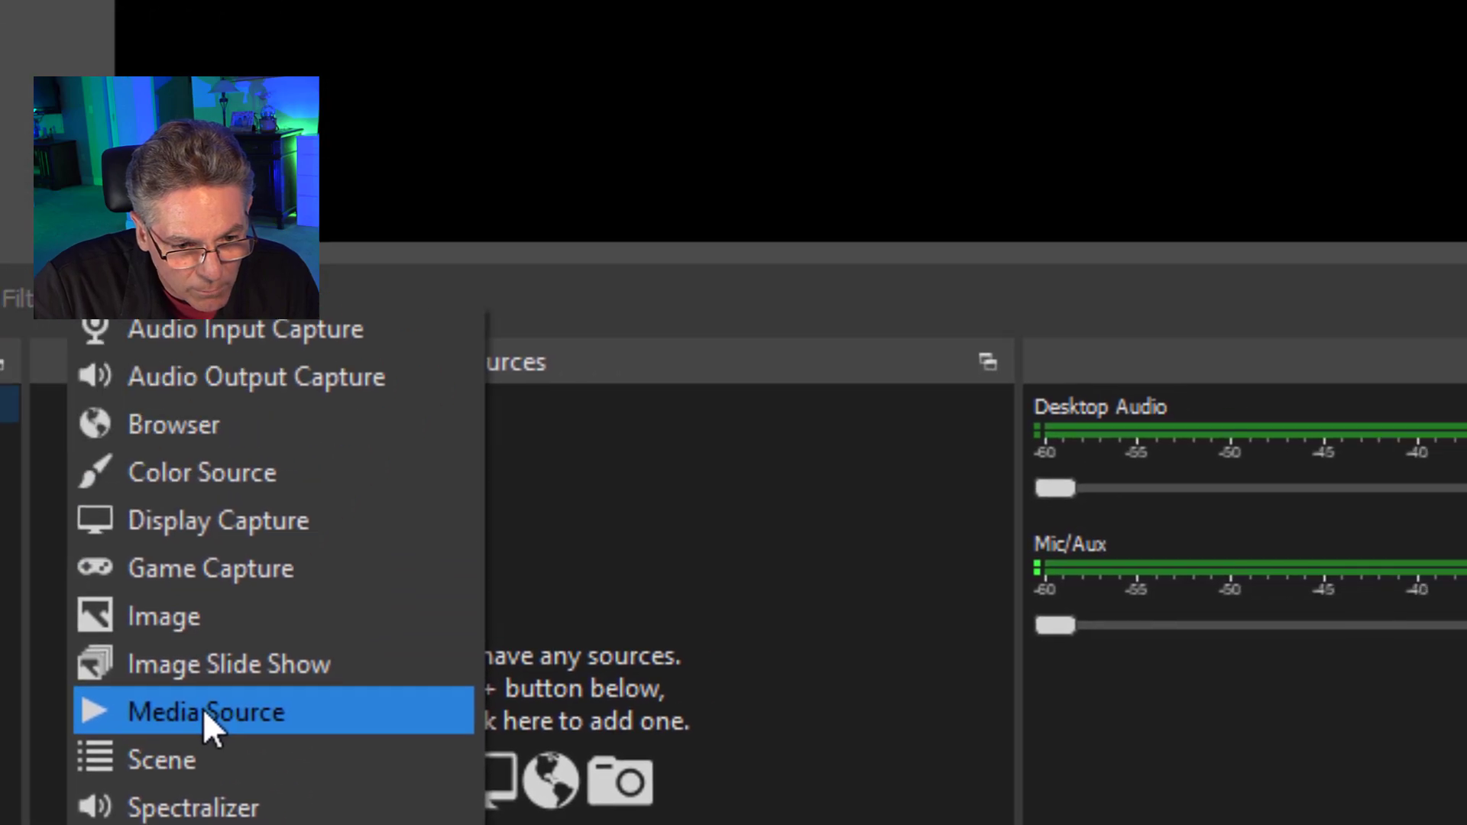
pyautogui.click(518, 372)
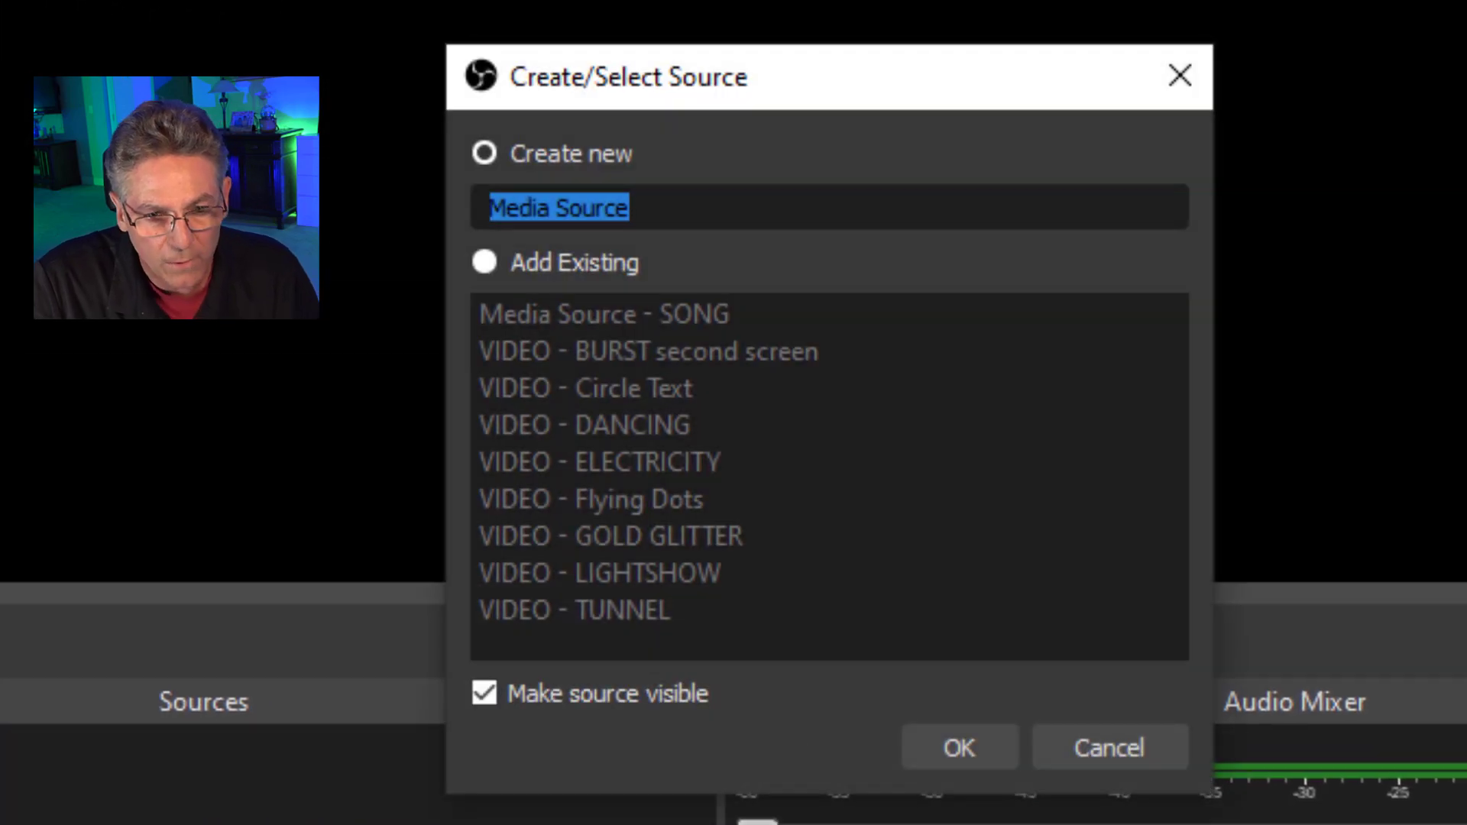
pyautogui.write('The Song')
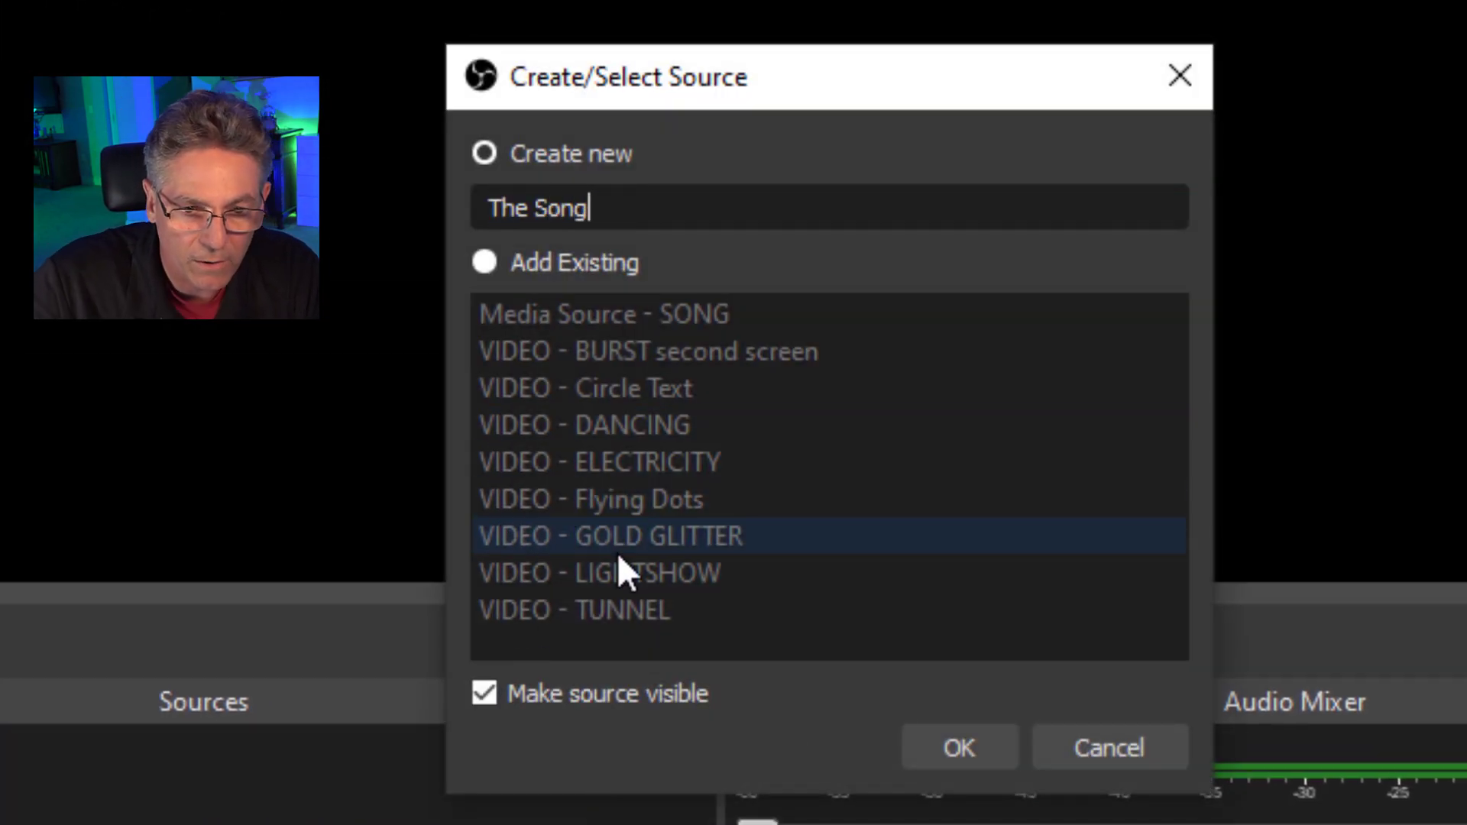
pyautogui.click(970, 744)
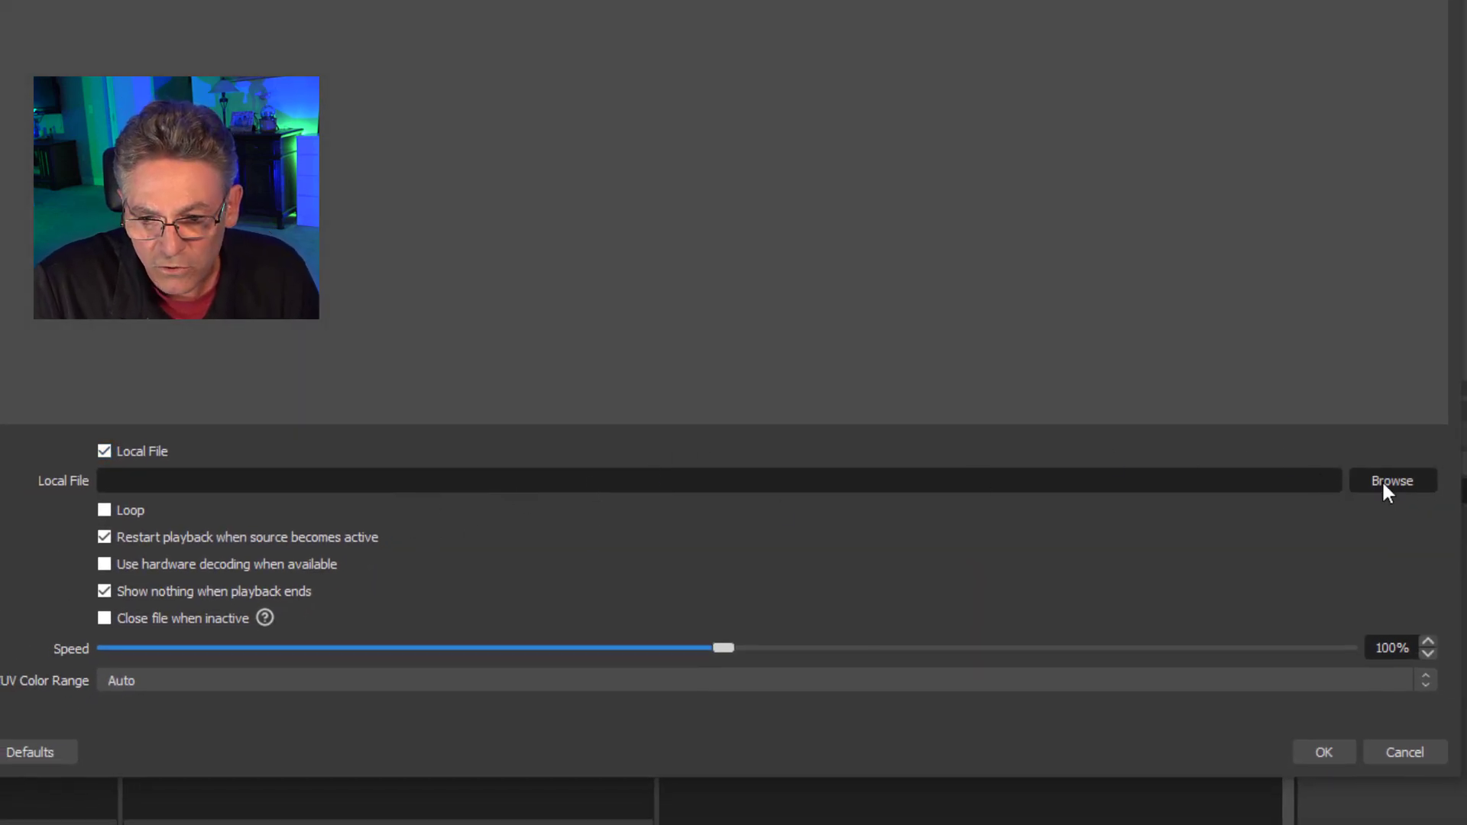
# Load Swoop141 - Kwon.mp3 from the possible-sound-tracks folder as the source's local file and enable looping.
pyautogui.click(1418, 498)
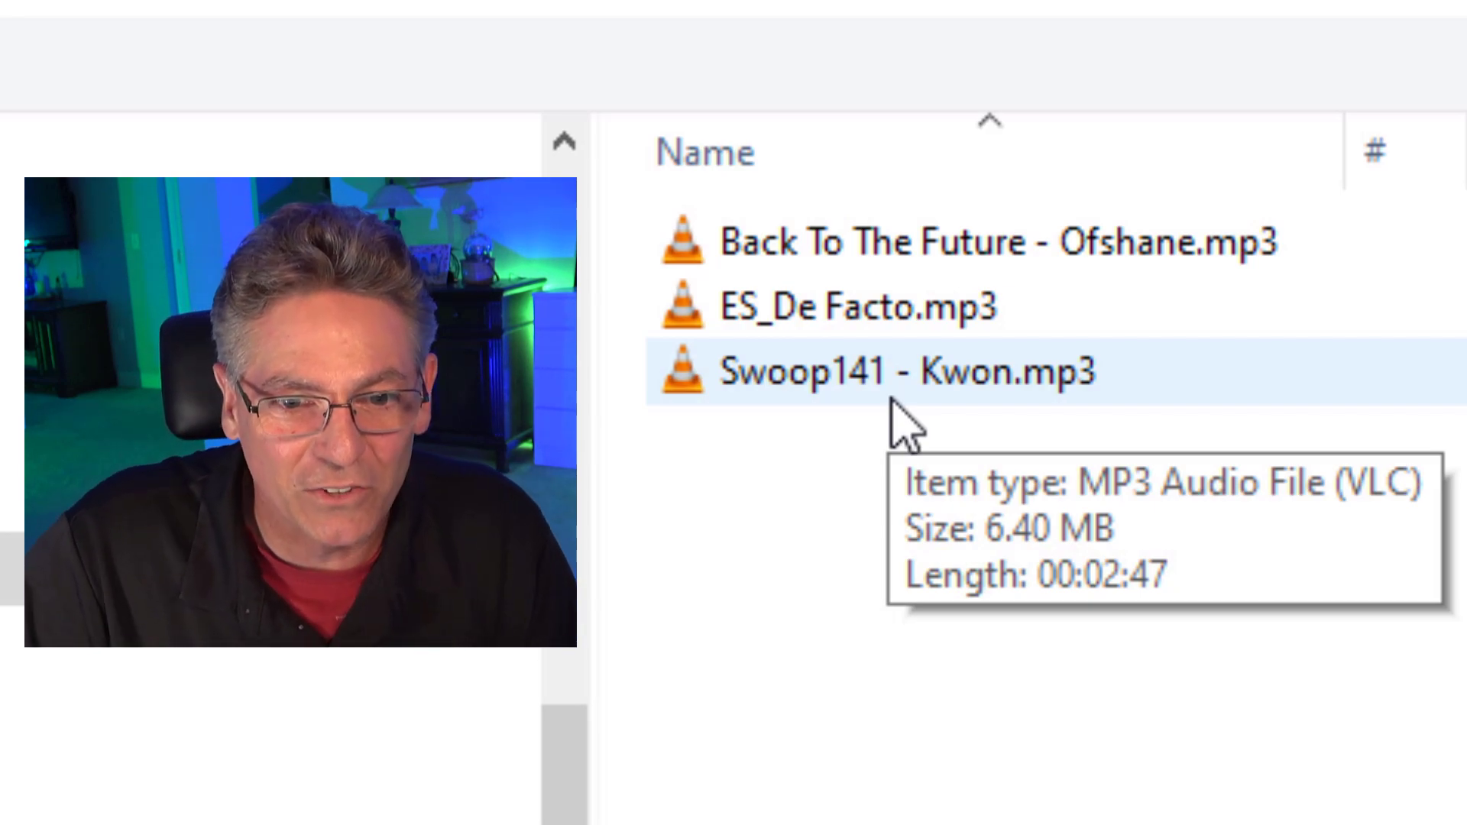
pyautogui.click(901, 394)
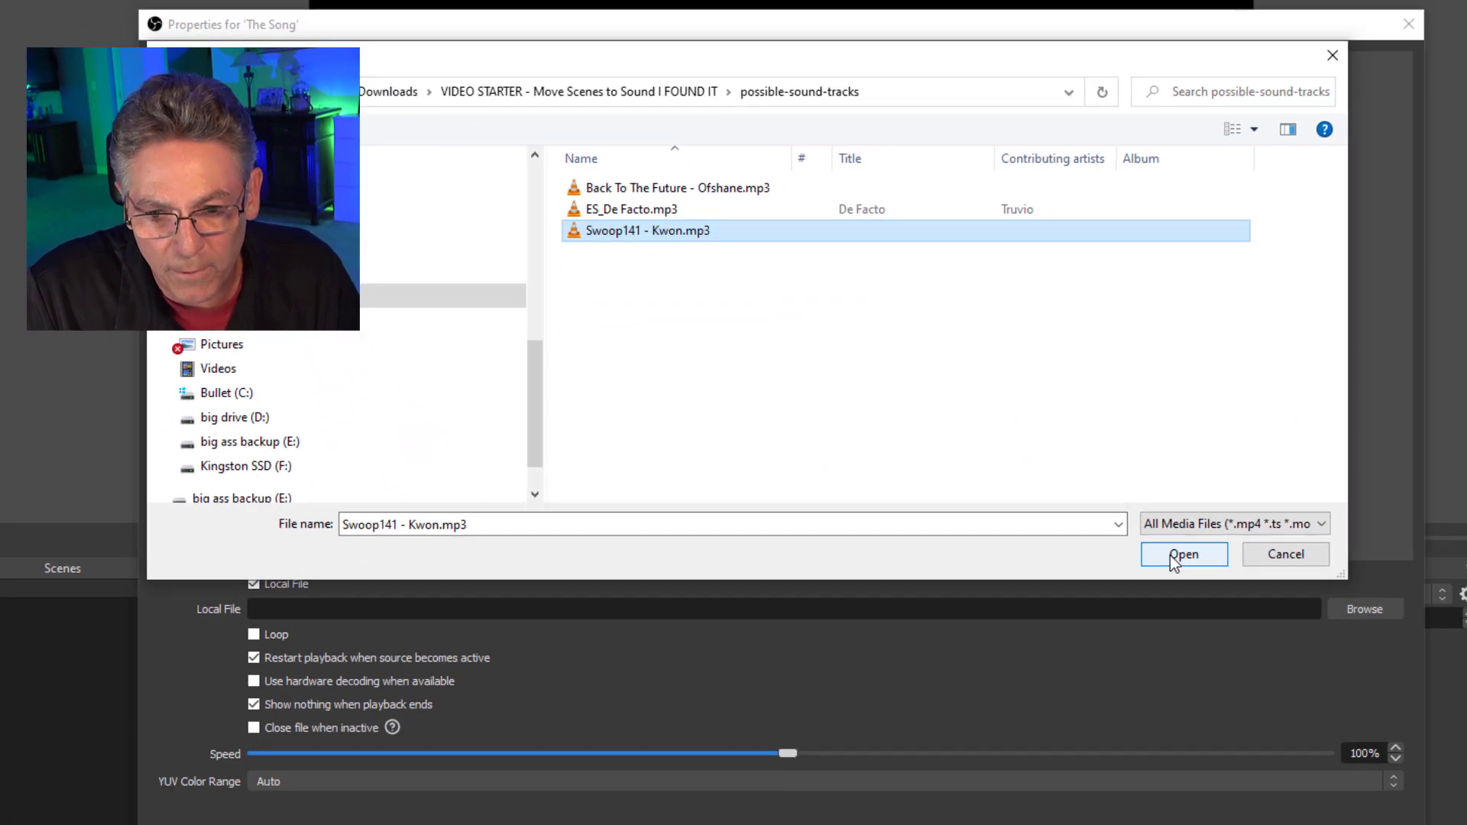
pyautogui.click(1184, 554)
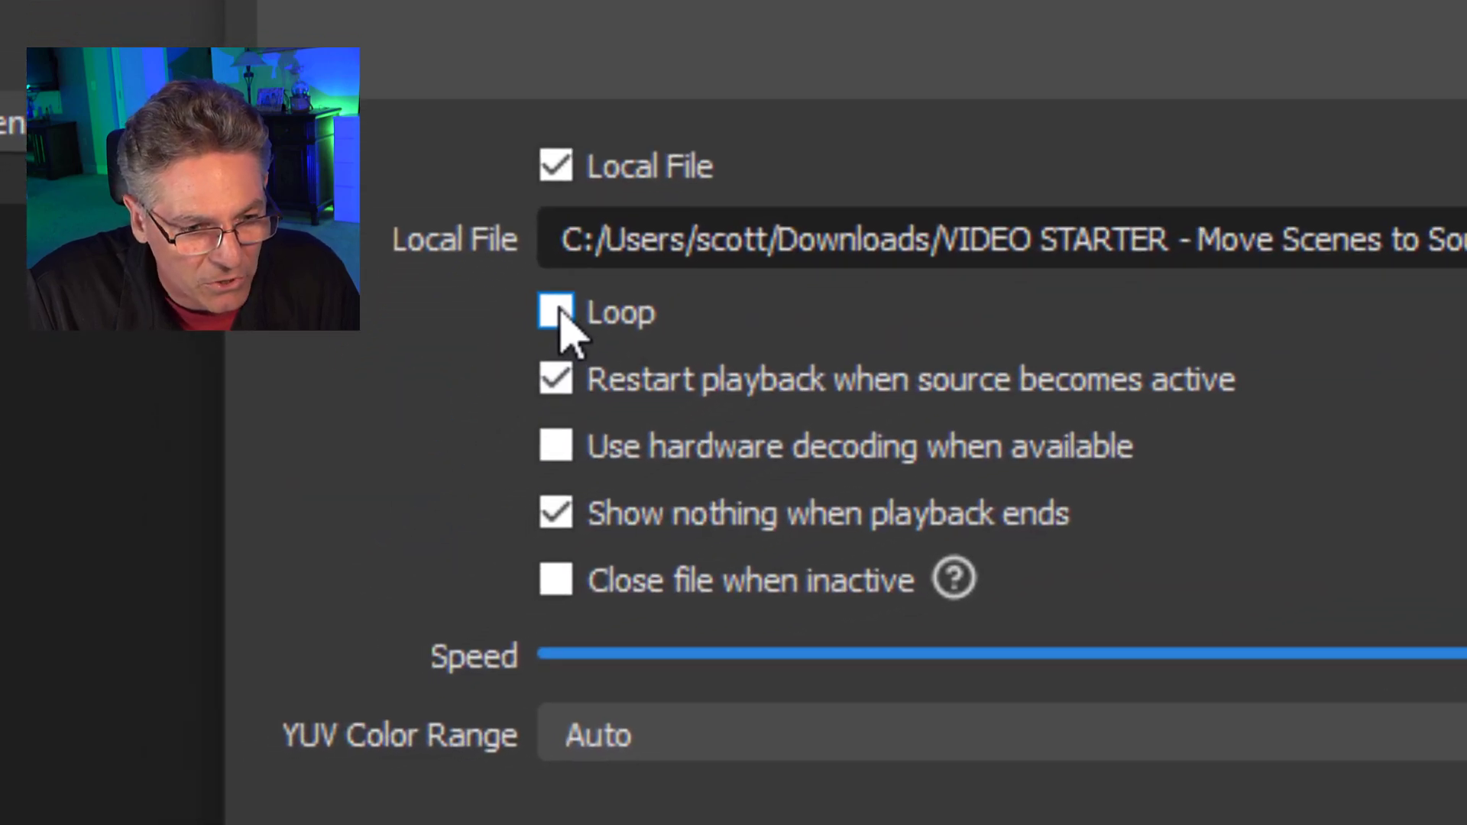
pyautogui.click(555, 312)
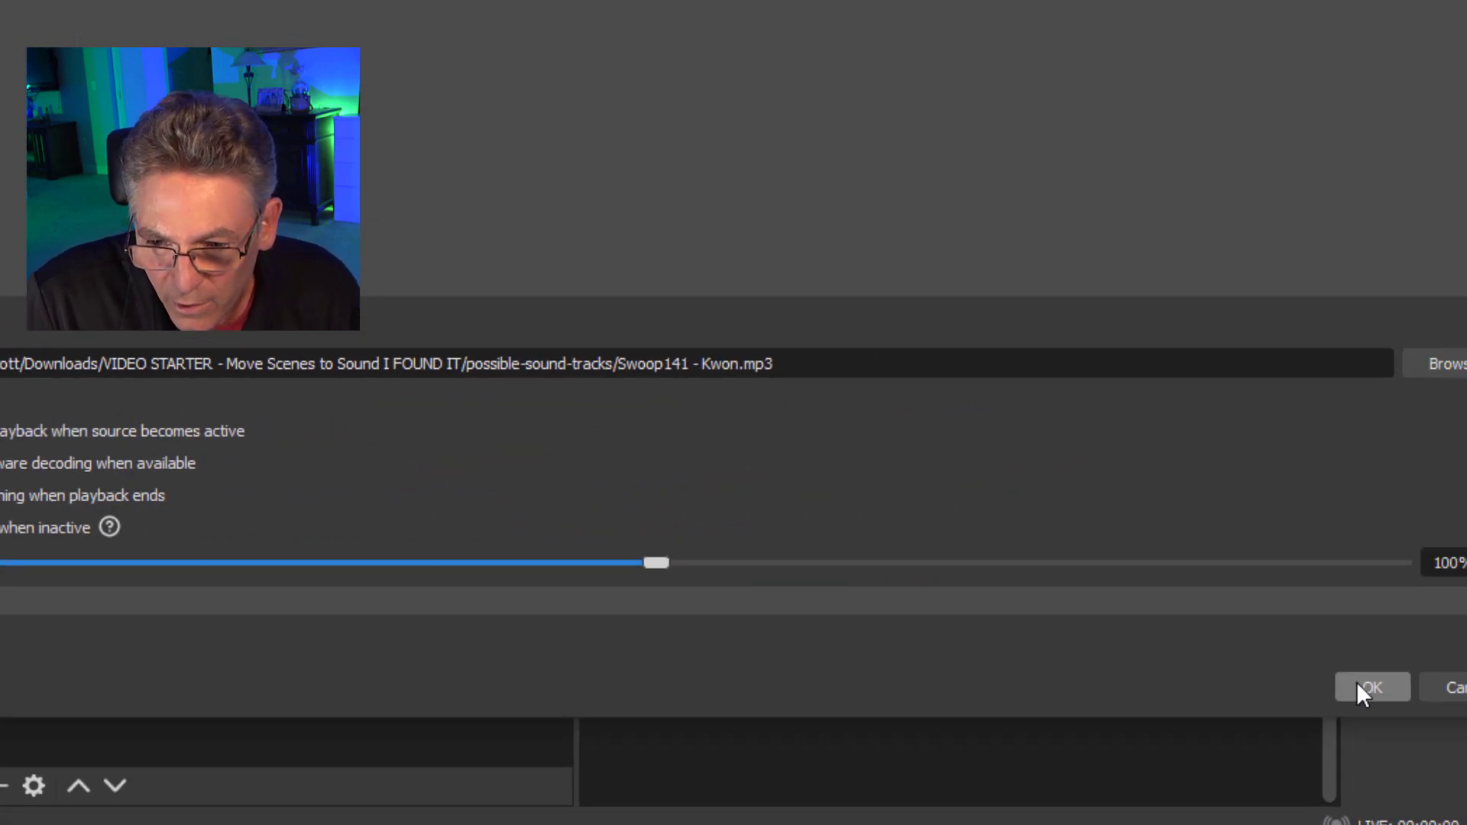
pyautogui.click(1366, 686)
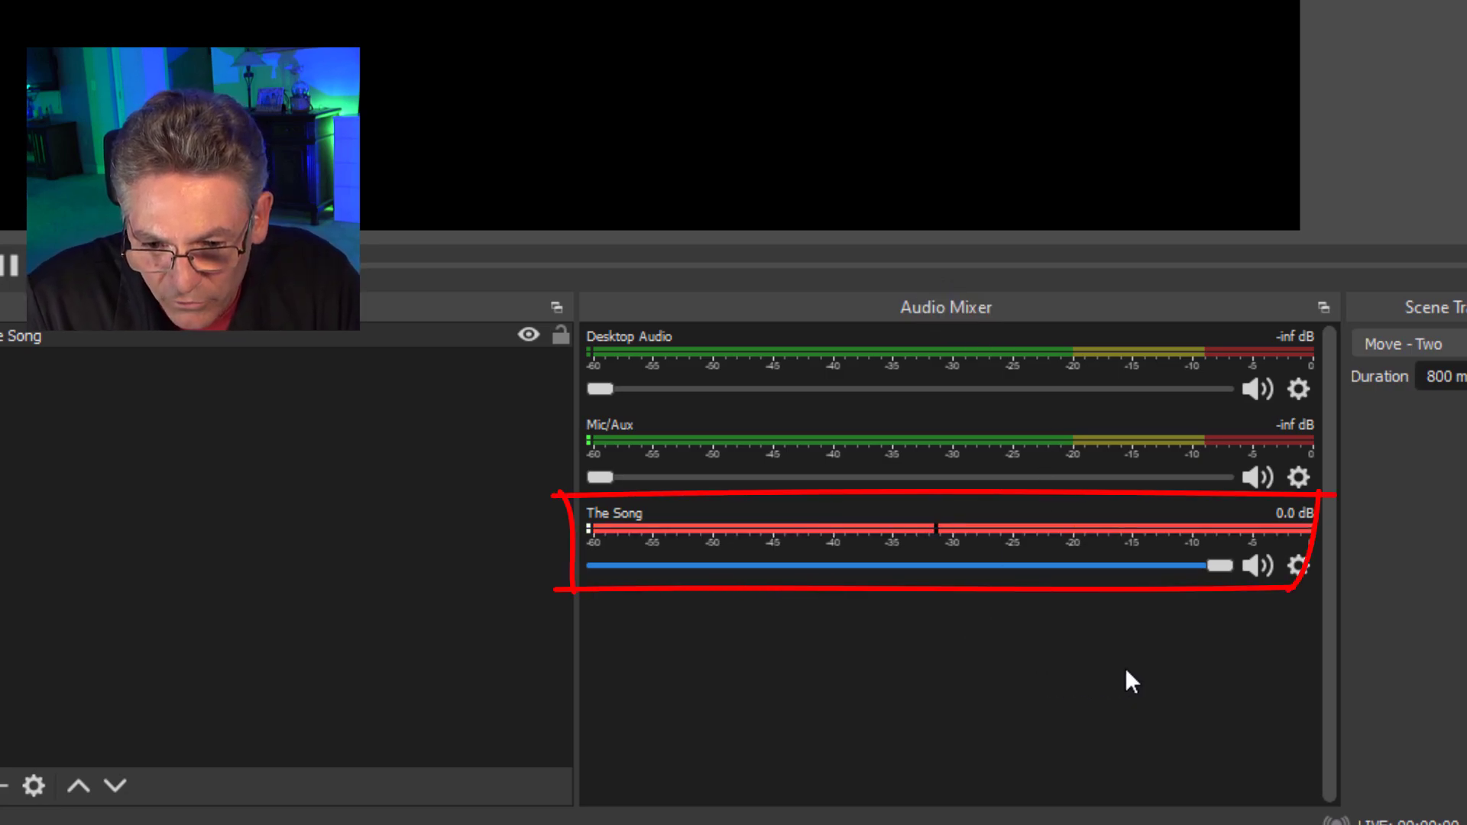
# Lower the volume of The Song in the audio mixer to -10.0 dB.
pyautogui.moveTo(1222, 567); pyautogui.dragTo(1041, 594)
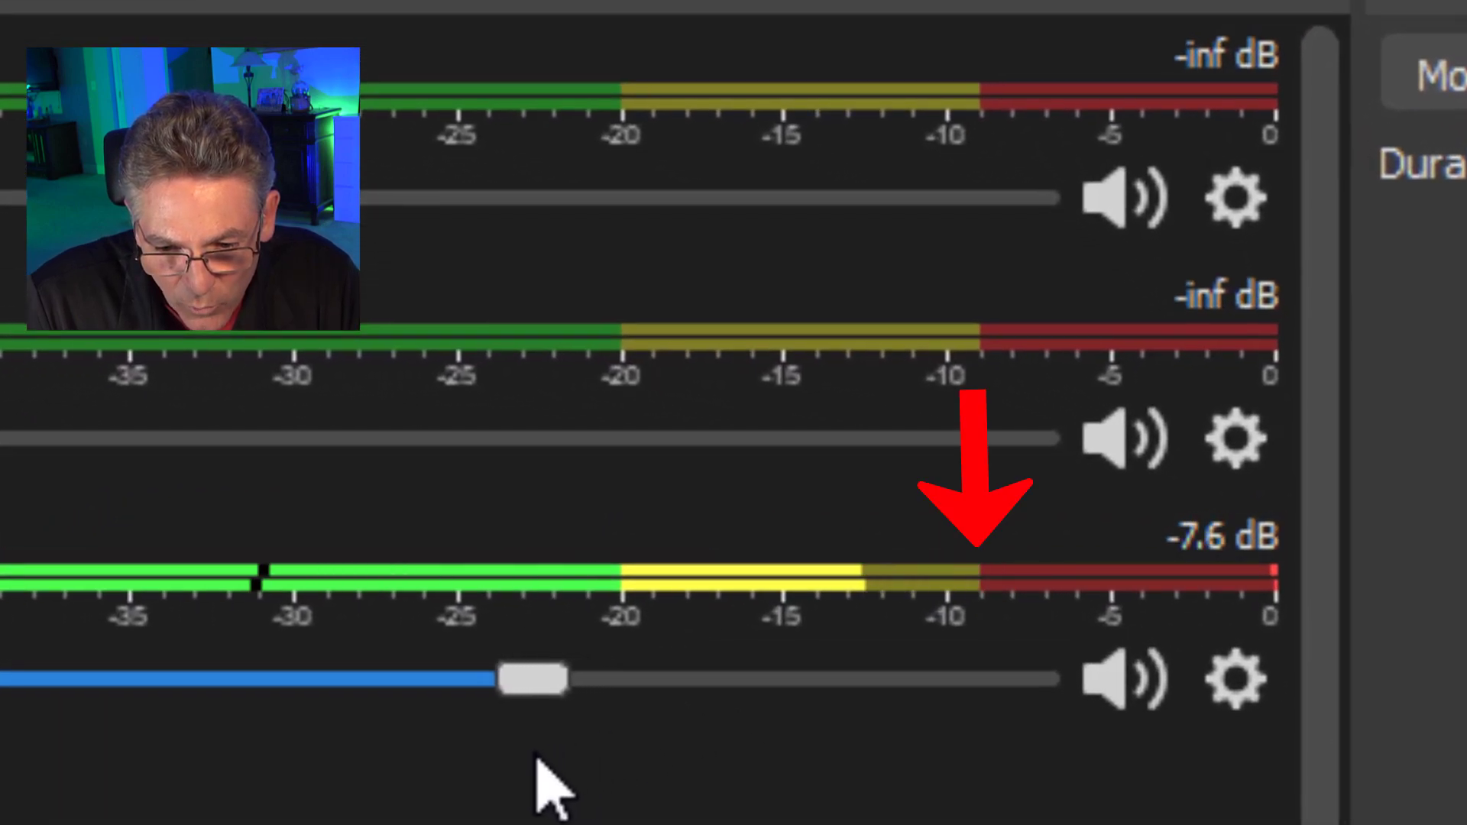
pyautogui.moveTo(537, 764); pyautogui.dragTo(449, 763)
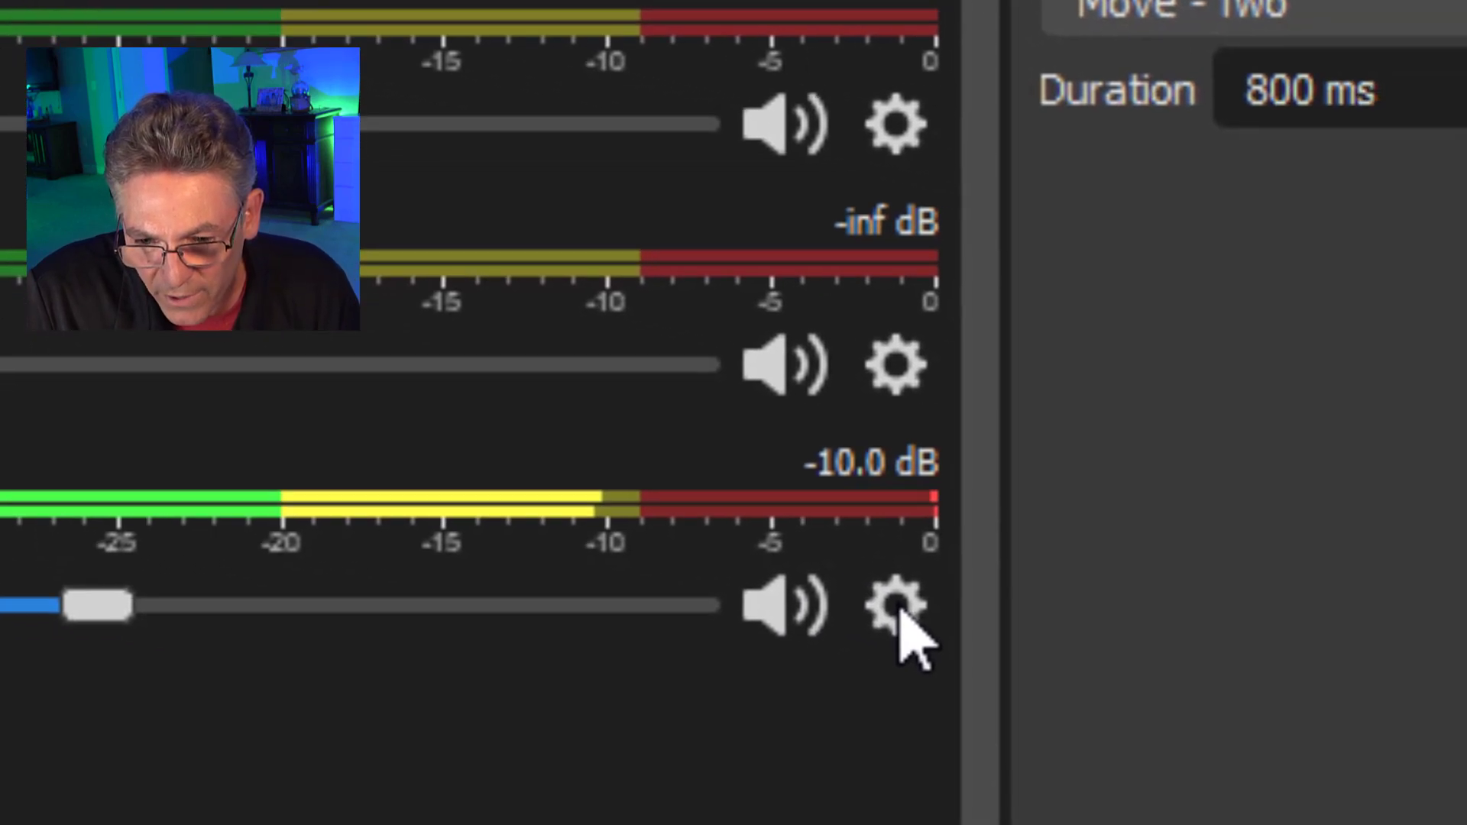
# Set the audio monitoring of The Song to Monitor and Output, and pause its playback.
pyautogui.click(899, 611)
pyautogui.click(1000, 581)
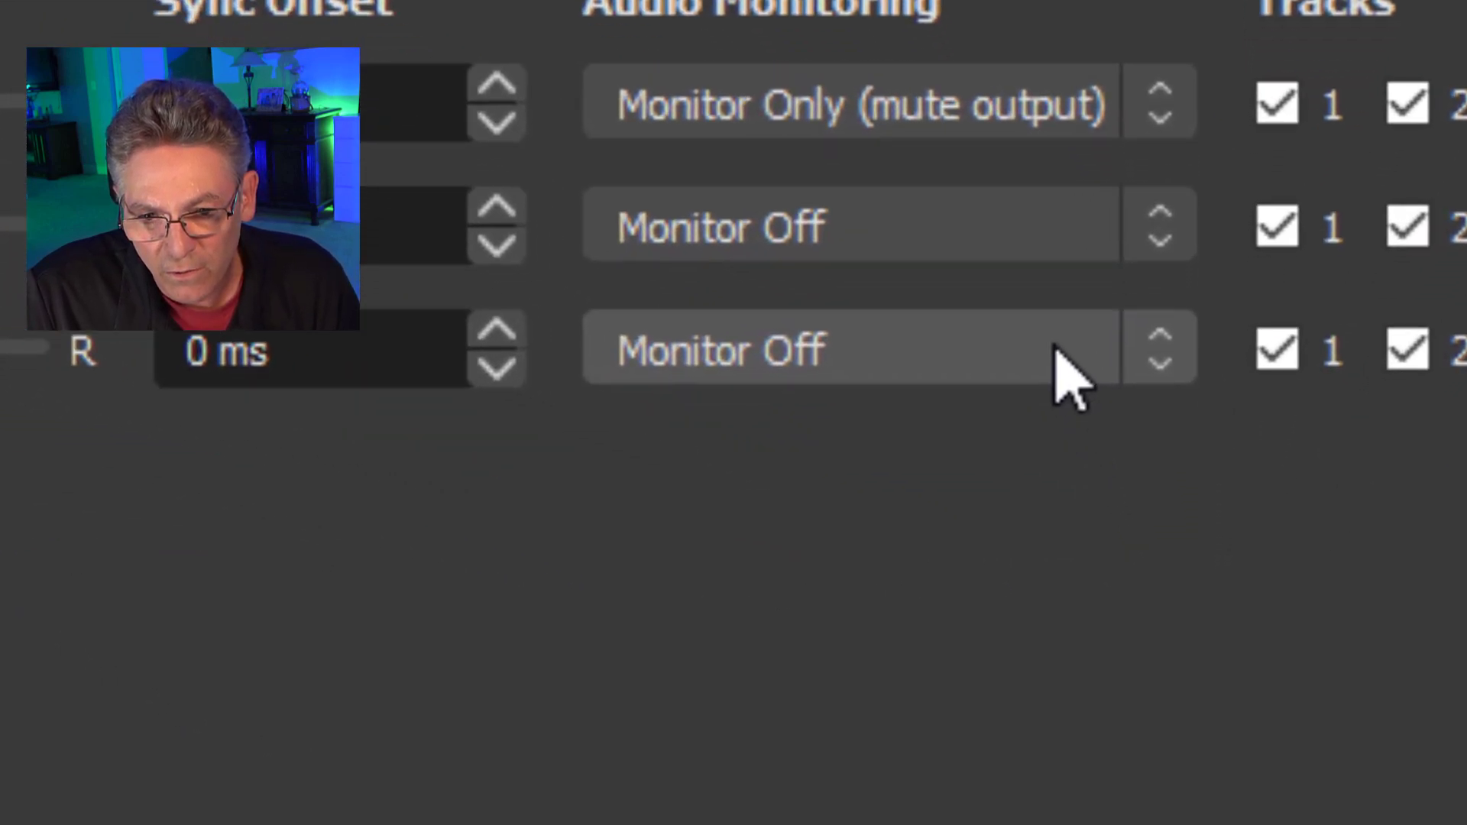
pyautogui.click(1141, 548)
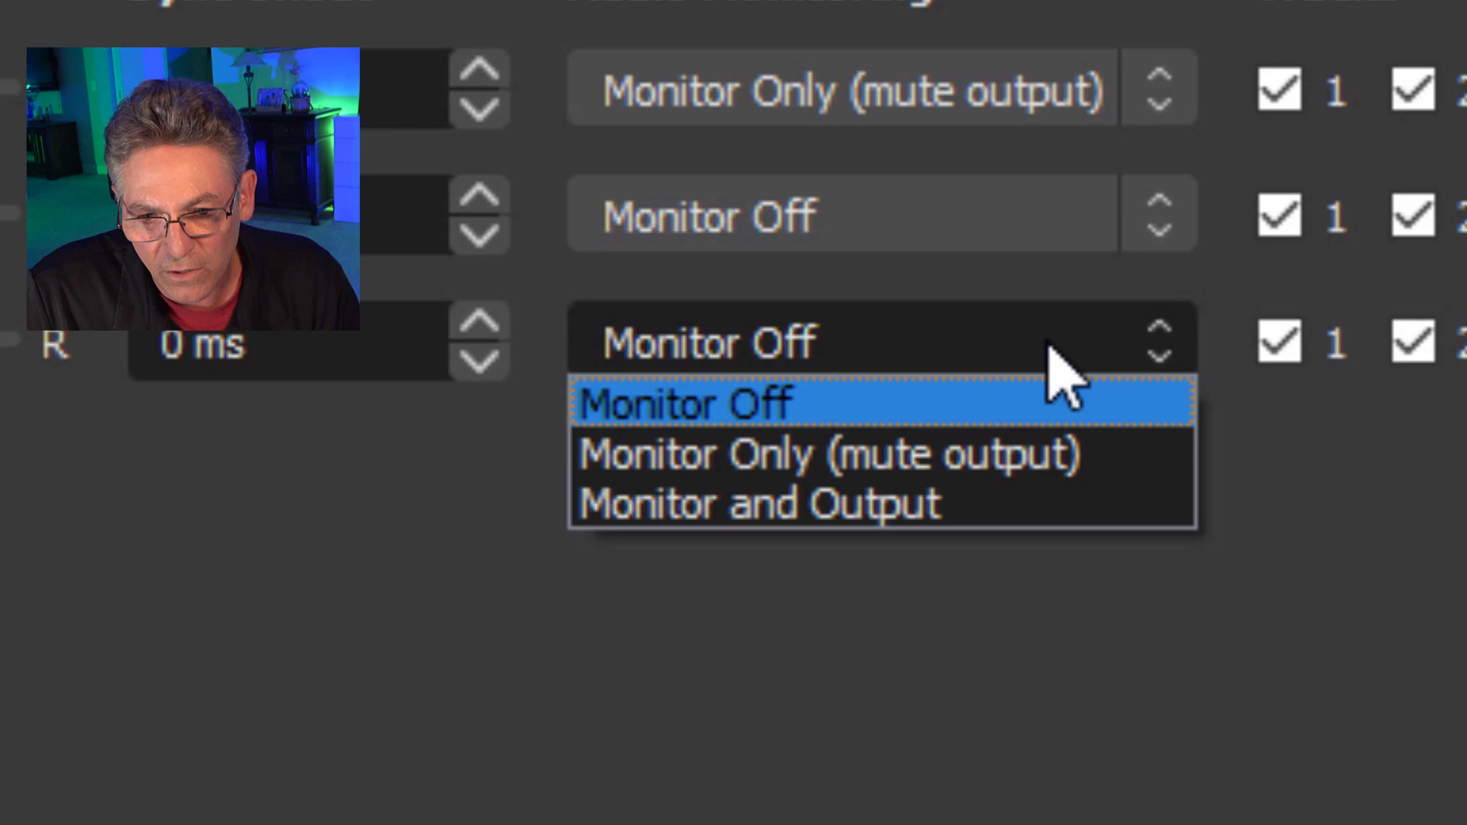
pyautogui.click(986, 508)
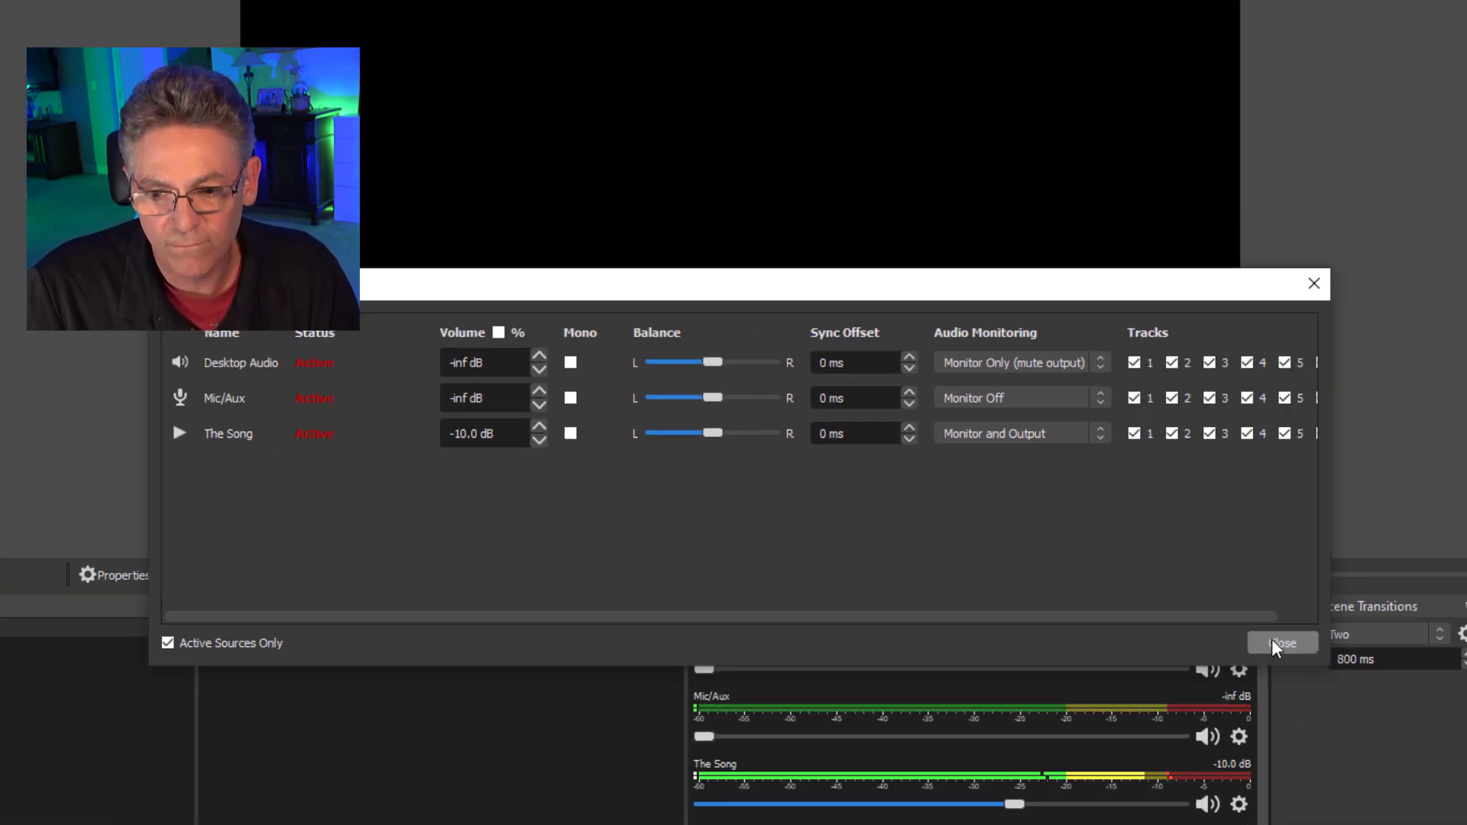
pyautogui.click(1273, 643)
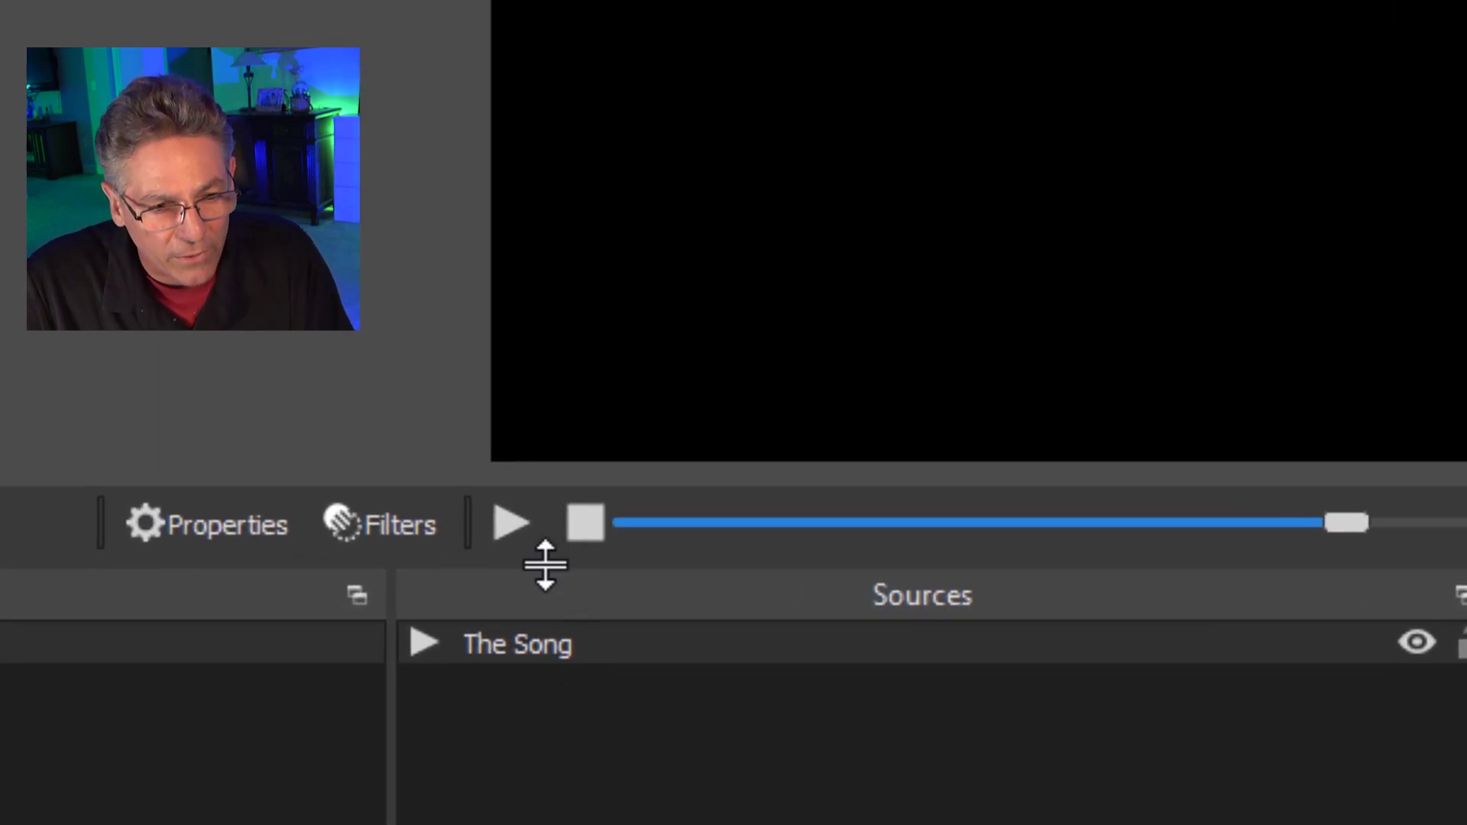
pyautogui.click(513, 526)
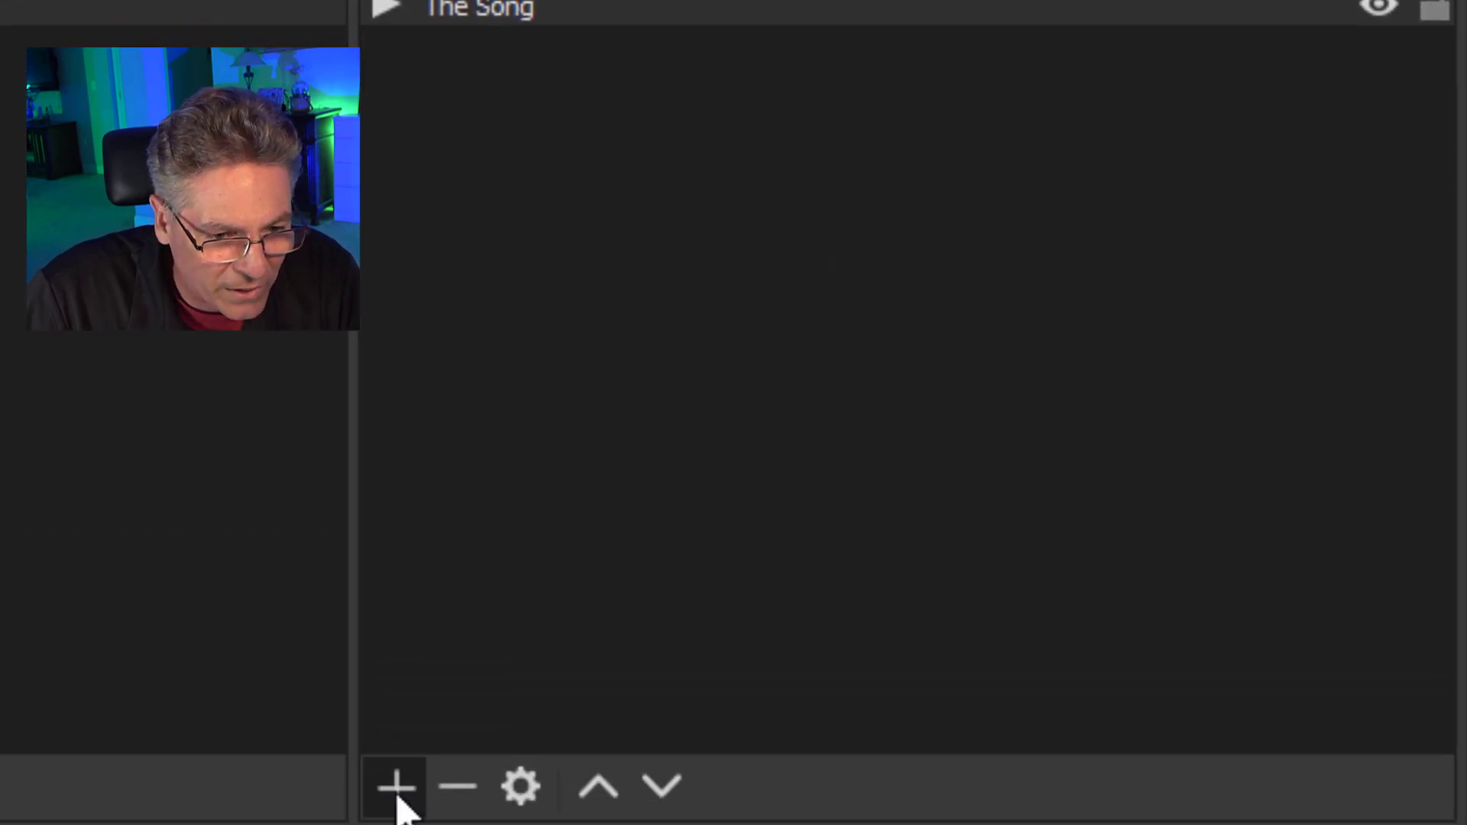
# Add a color source named Red Box to the scene and set its color to red (#ff0000).
pyautogui.click(397, 787)
pyautogui.click(669, 73)
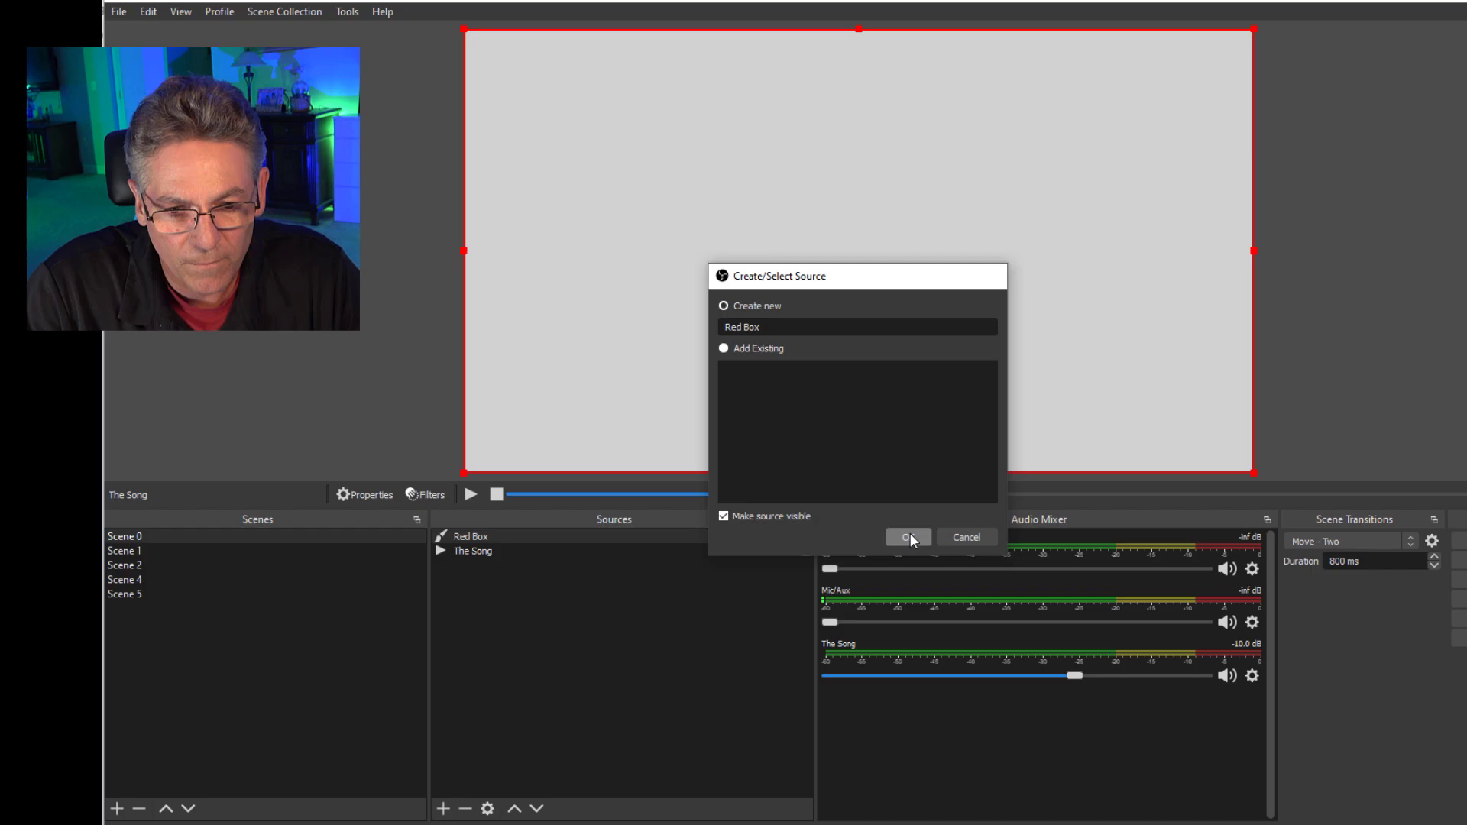
pyautogui.click(1020, 808)
pyautogui.click(941, 628)
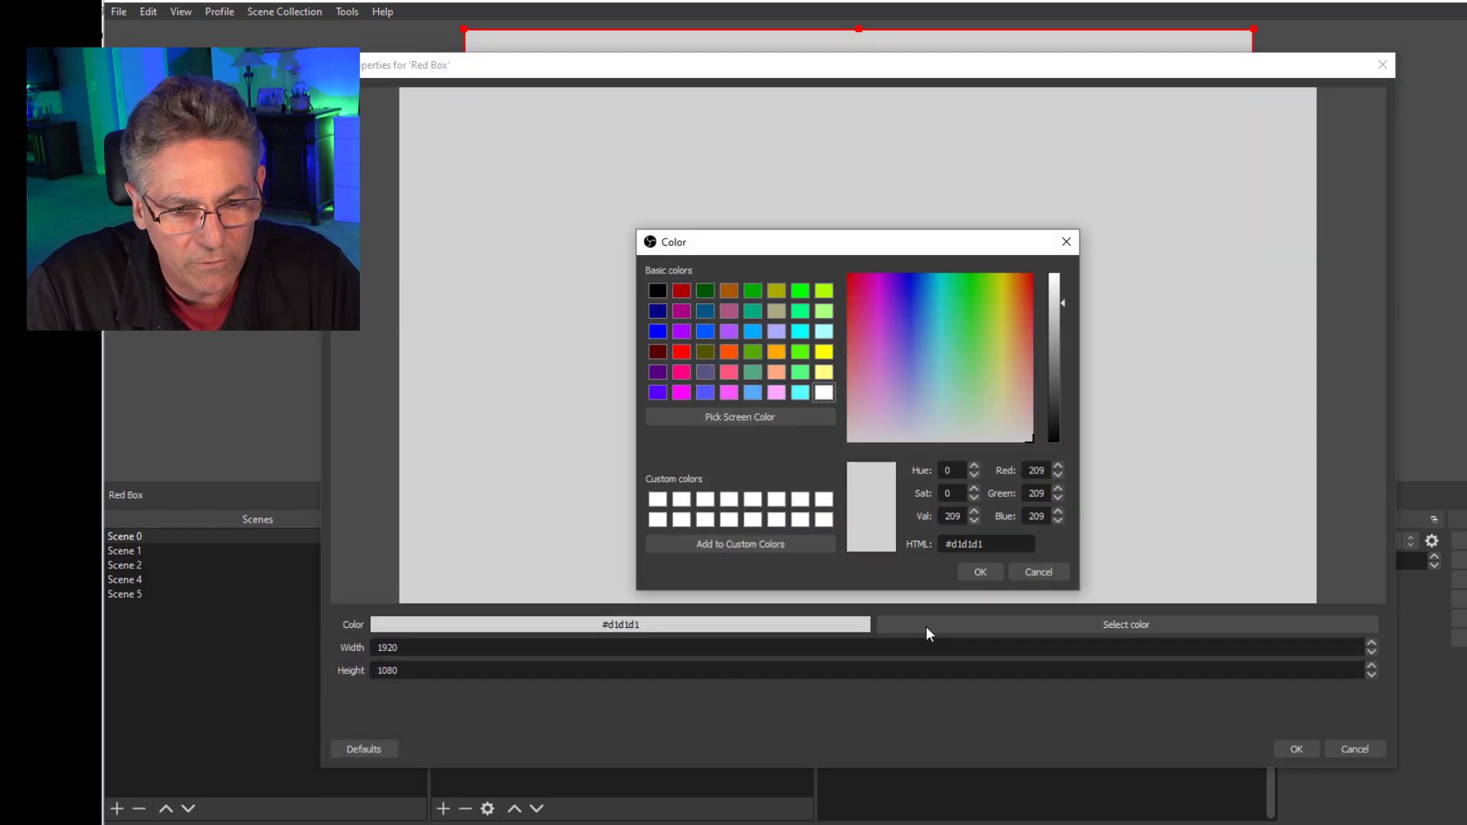
pyautogui.click(682, 352)
pyautogui.click(977, 571)
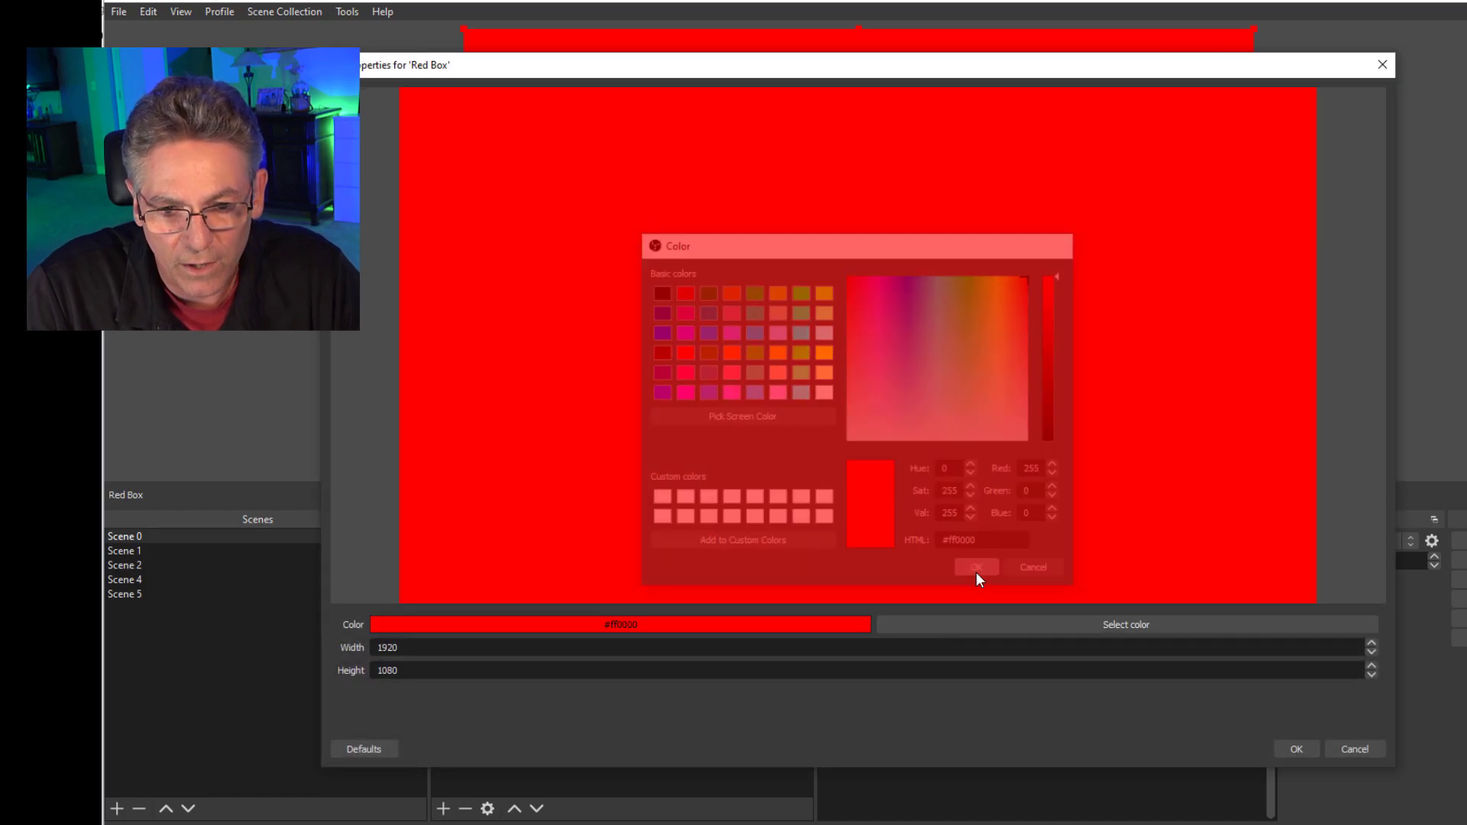
pyautogui.click(1296, 750)
# Crop the Red Box source to a small, nearly square box and move it to the centre of the canvas.
pyautogui.press('alt')
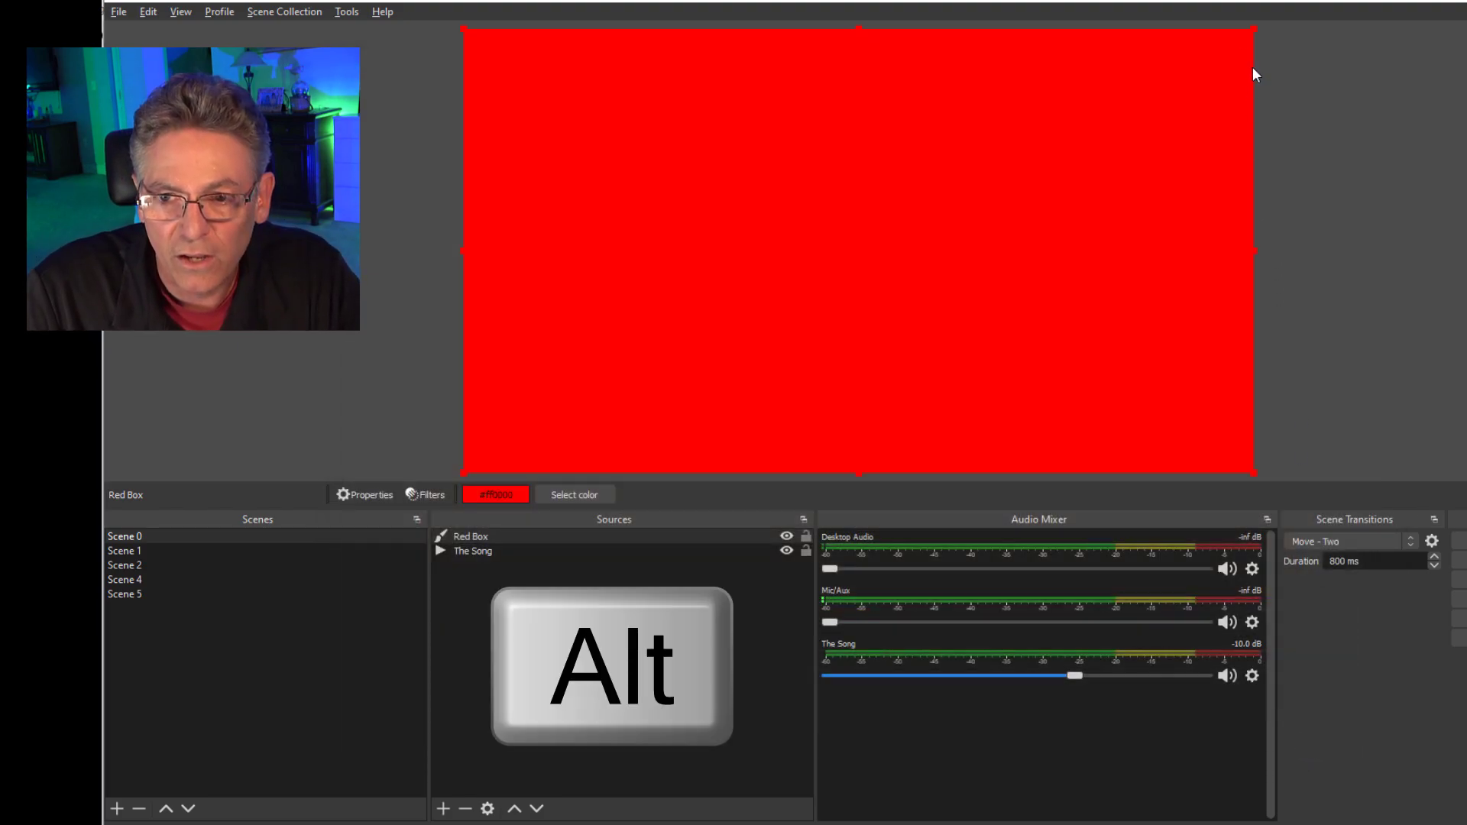
pyautogui.moveTo(1249, 30); pyautogui.dragTo(661, 290)
pyautogui.moveTo(578, 390); pyautogui.dragTo(880, 266)
pyautogui.click(1421, 343)
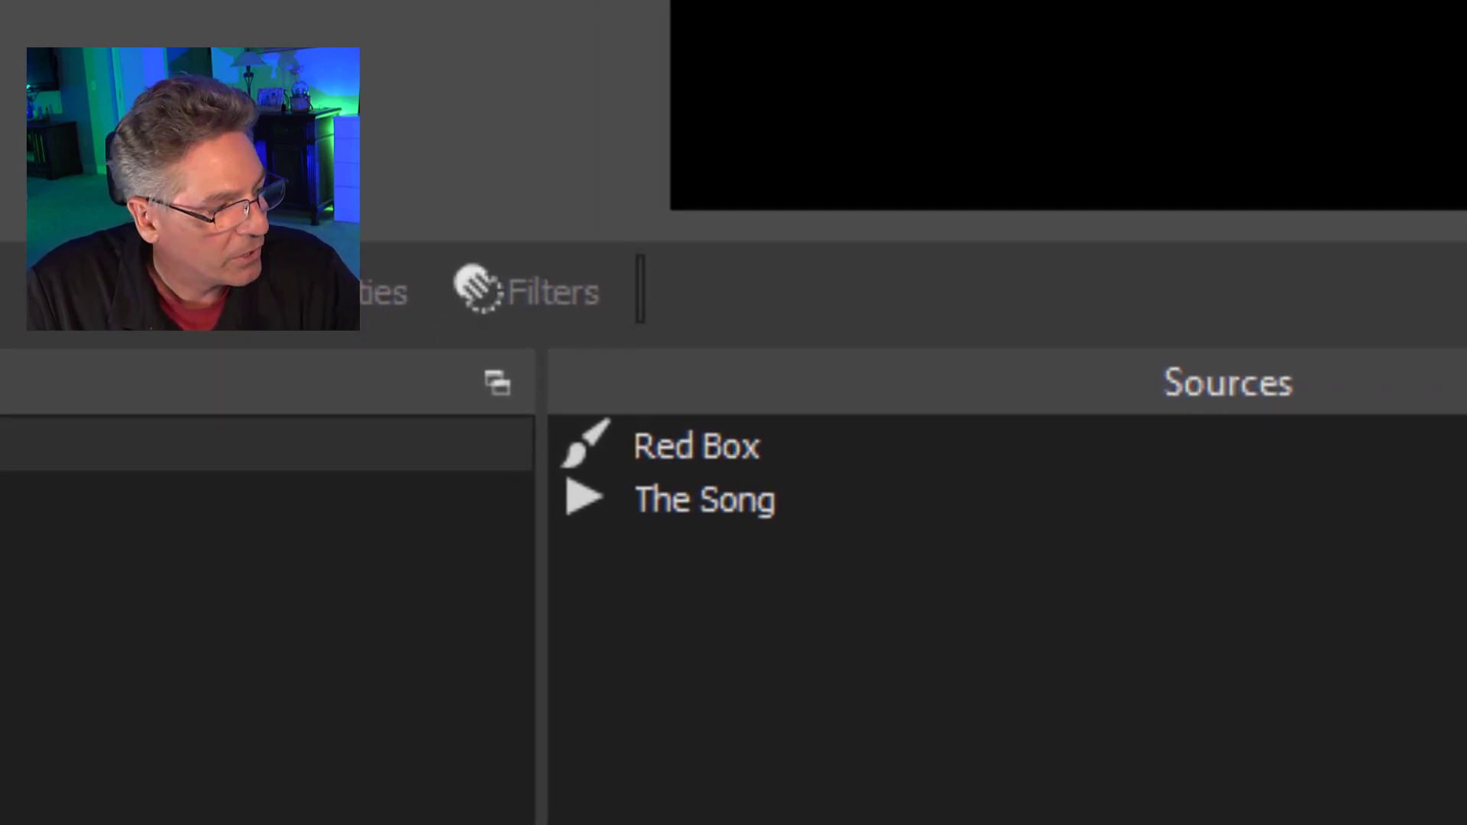
# Add an Audio Move filter named Audio Move Red Square to The Song source.
pyautogui.rightClick(940, 492)
pyautogui.click(1113, 397)
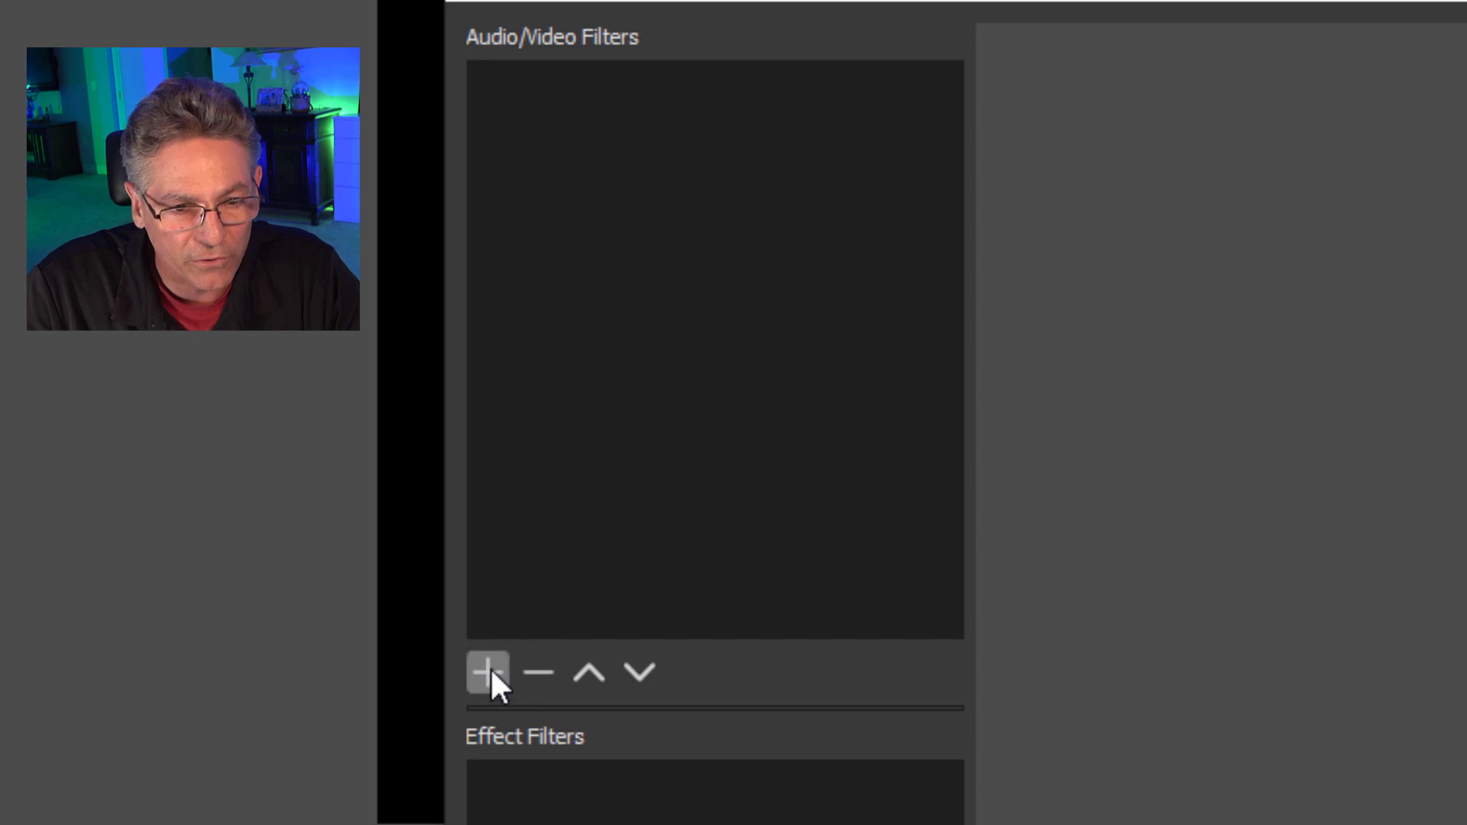
pyautogui.click(489, 671)
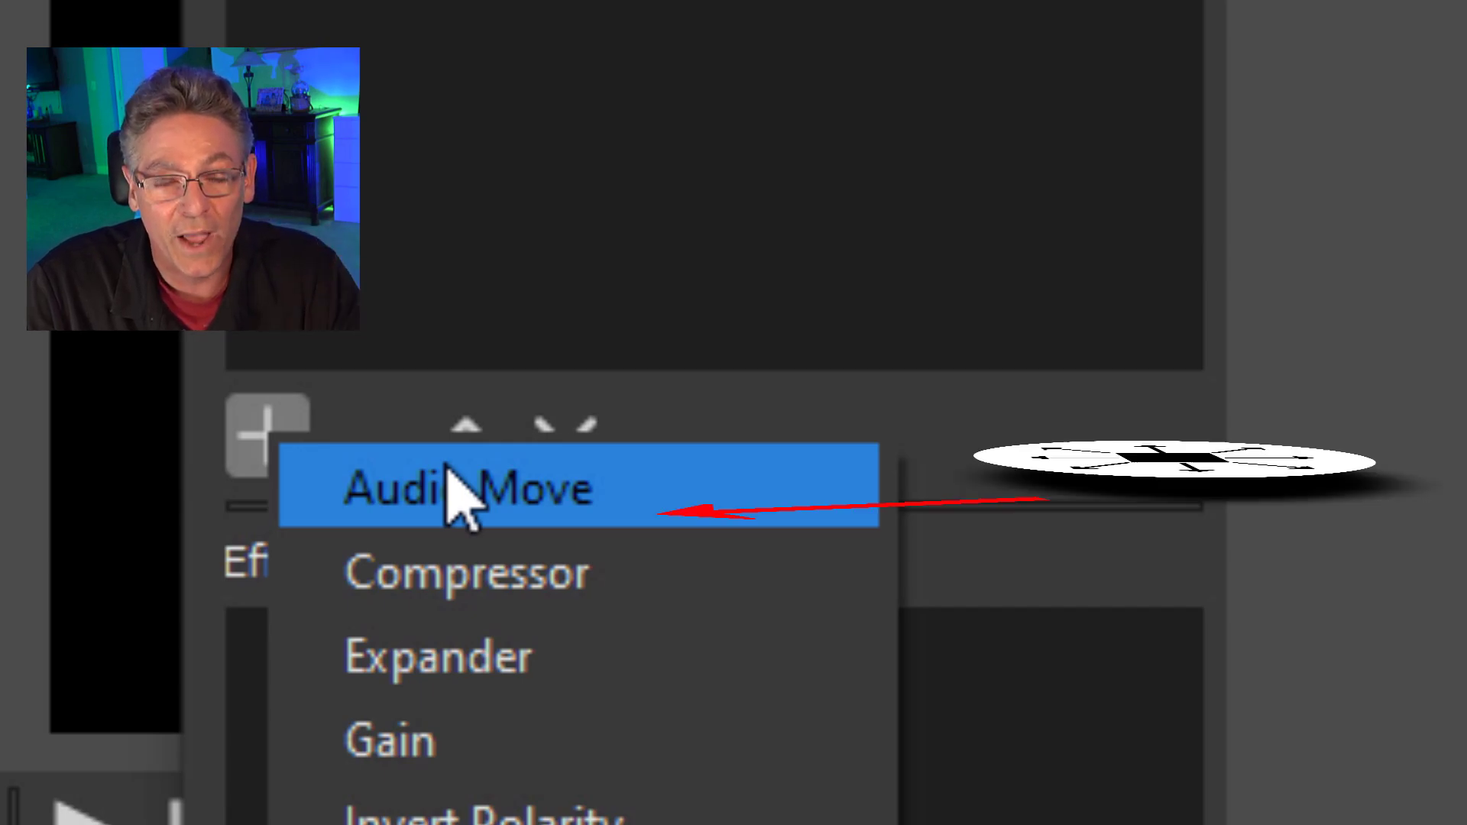
pyautogui.click(678, 493)
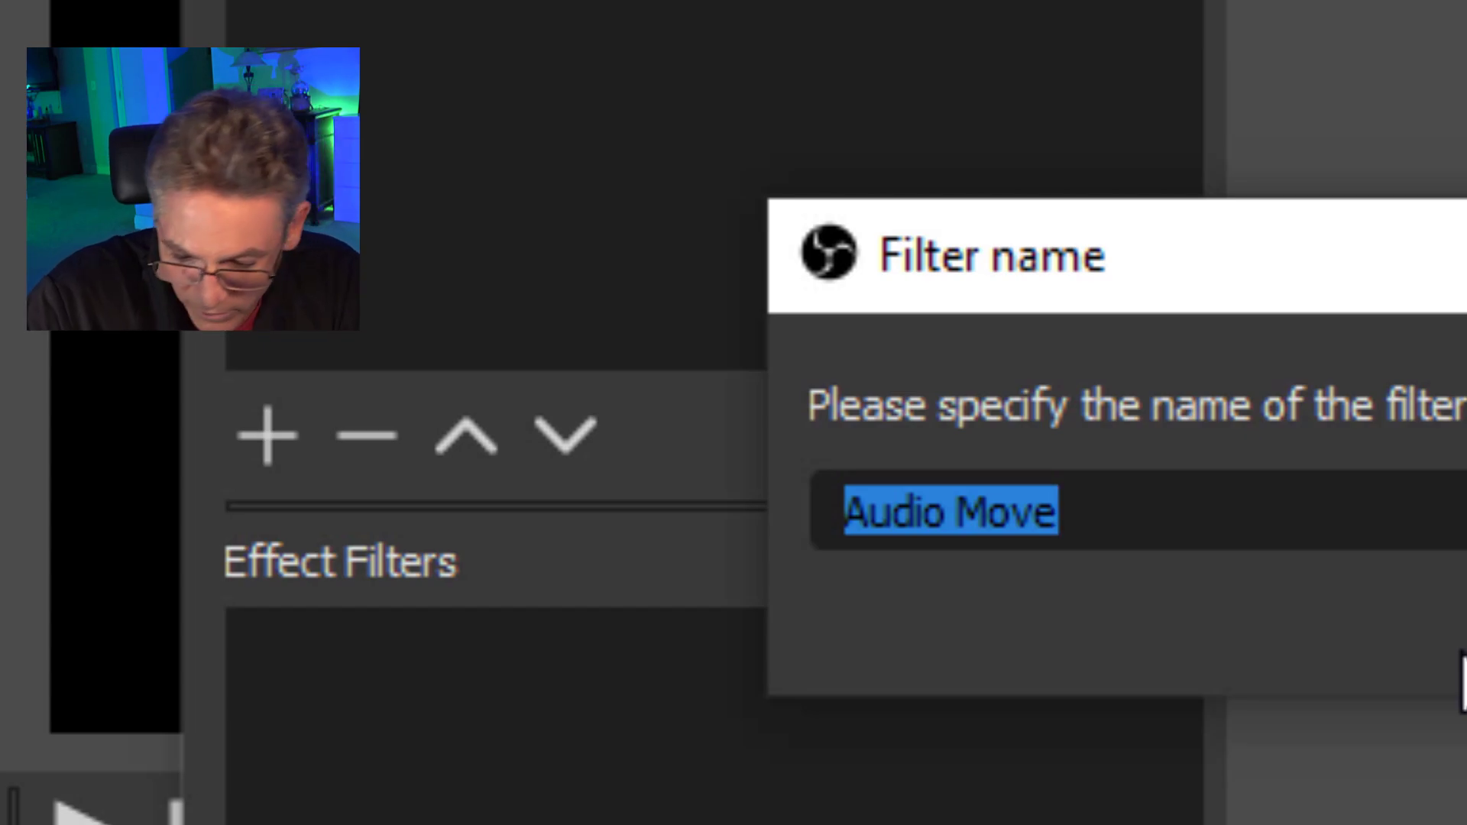
pyautogui.press('End')
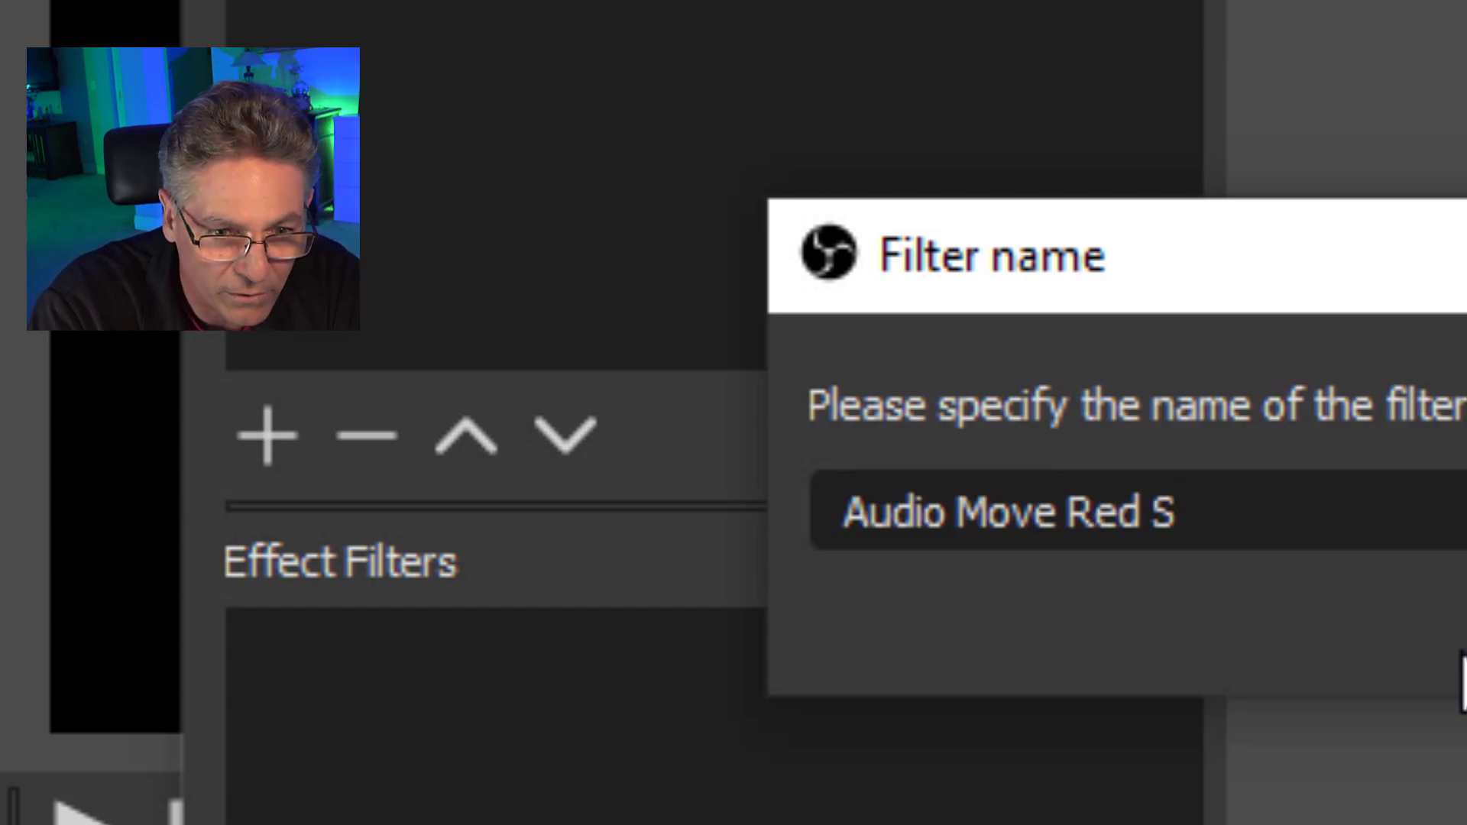
pyautogui.write('Red Square')
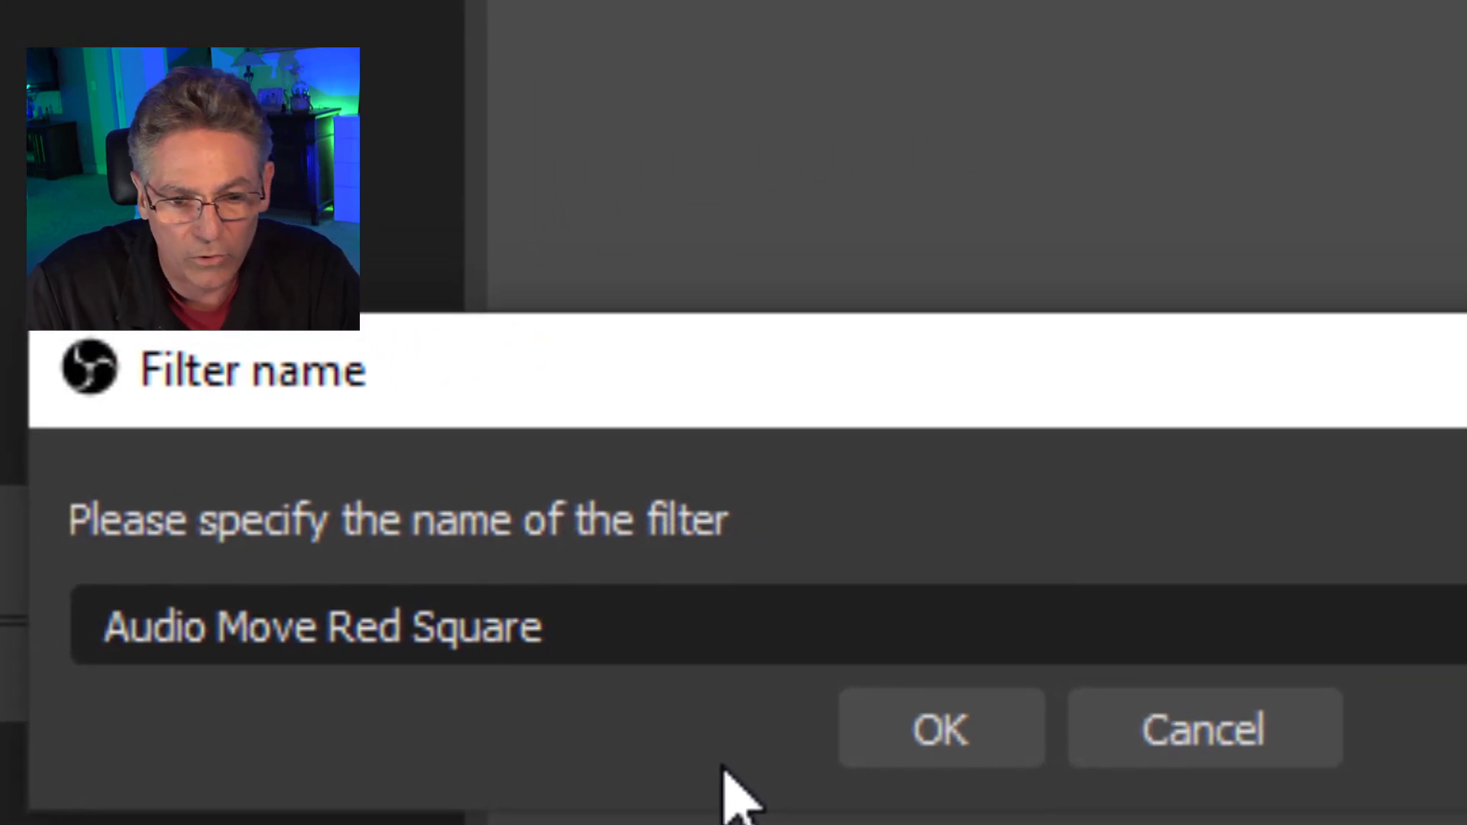
pyautogui.click(943, 740)
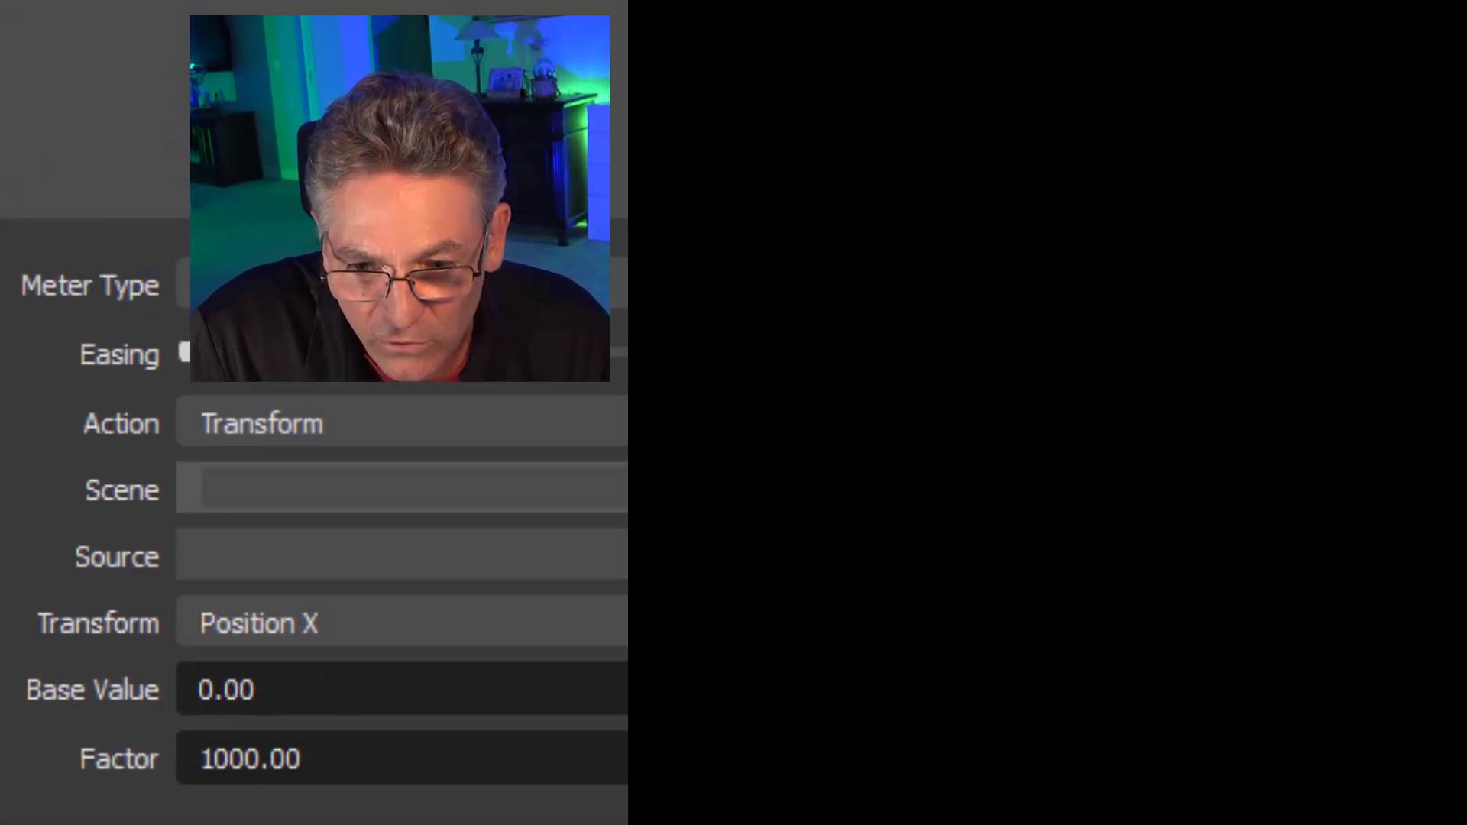
# Set the Audio Move filter's scene to Scene 0 and its source to Red Box.
pyautogui.click(1346, 581)
pyautogui.press('Return')
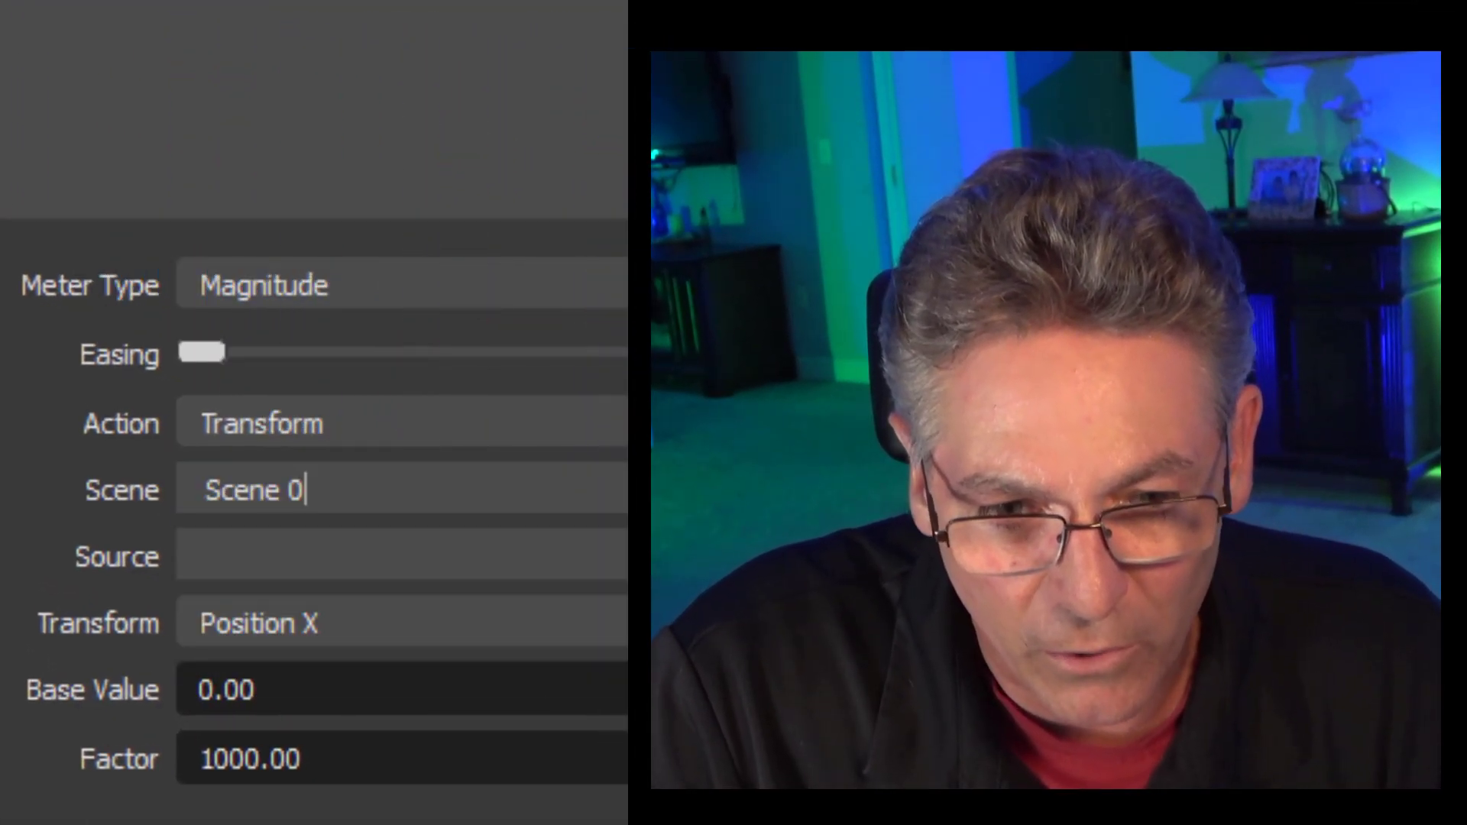
pyautogui.click(208, 556)
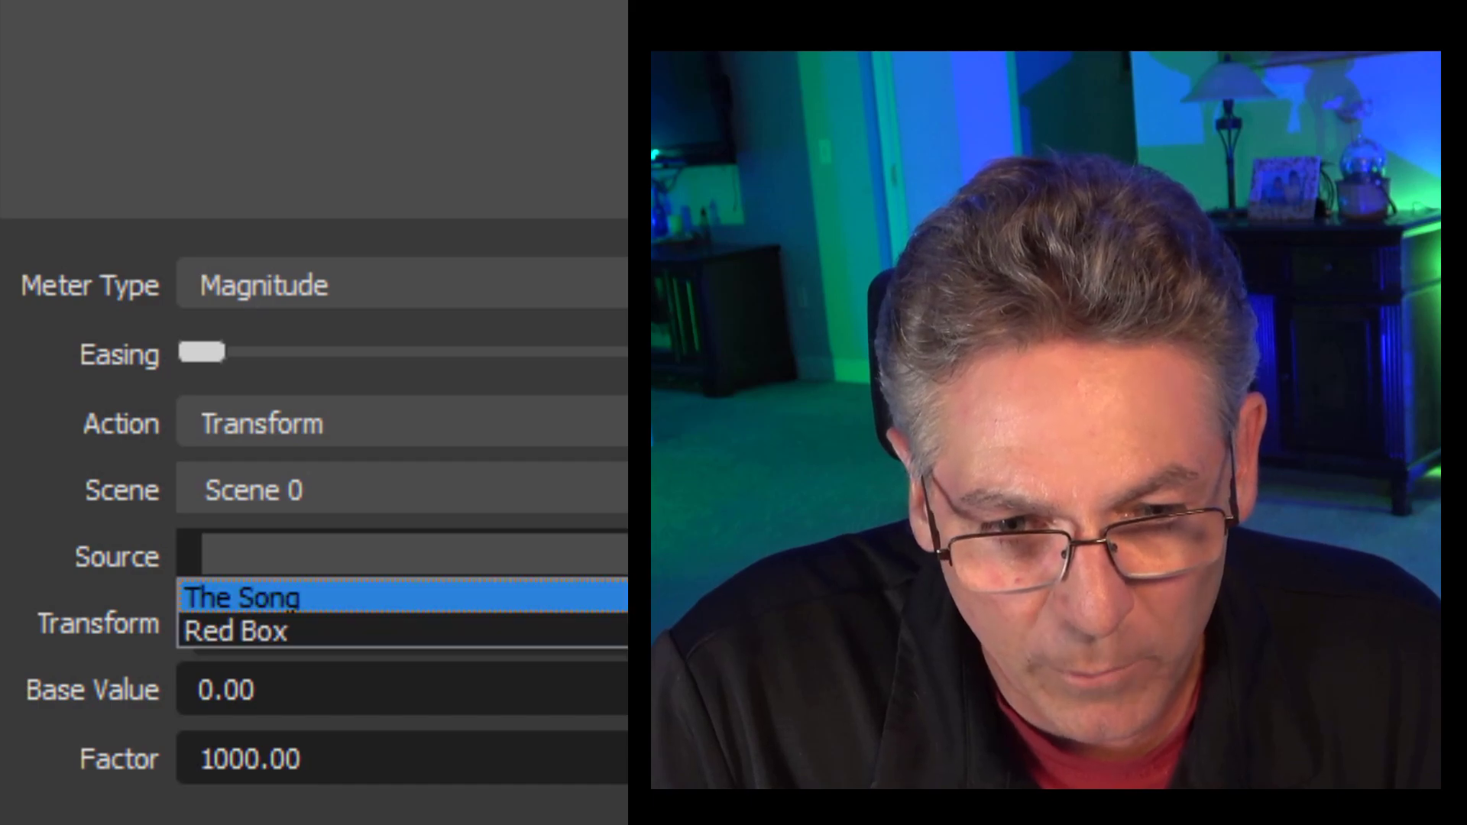
pyautogui.click(405, 637)
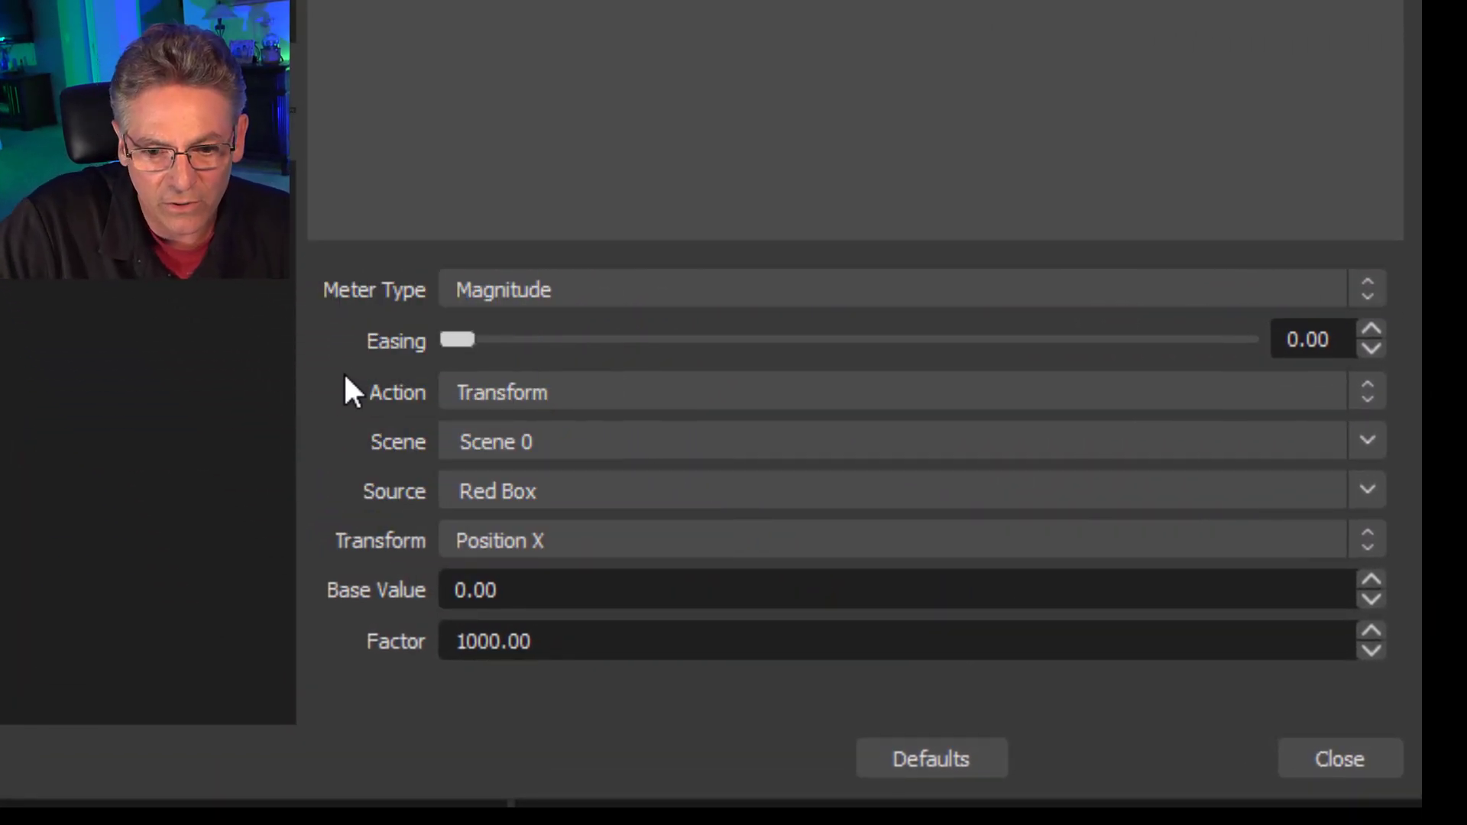
# Examine the meter types, actions and transform properties available in the Audio Move filter for Red Box.
pyautogui.click(591, 281)
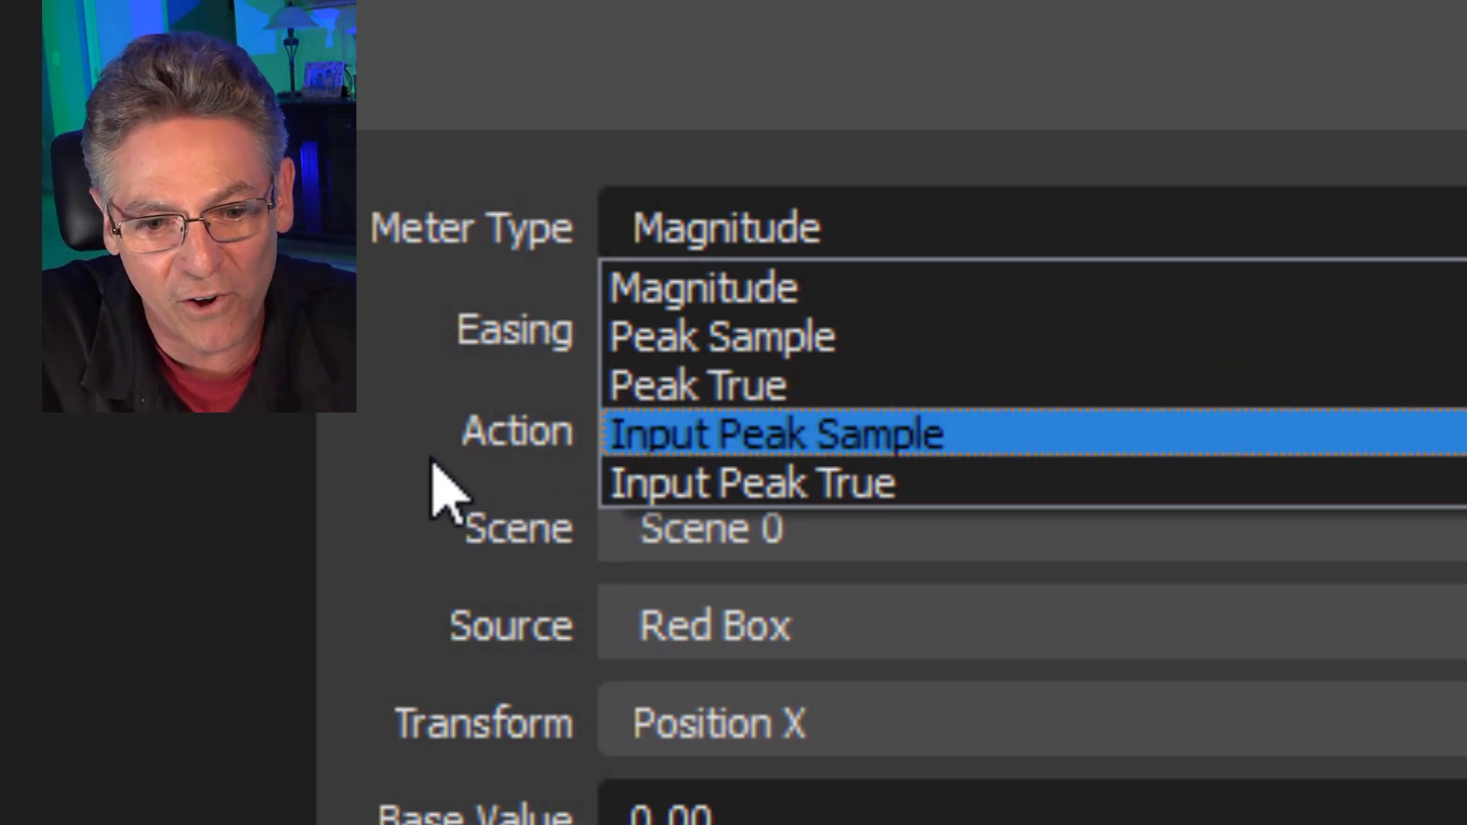
pyautogui.click(391, 421)
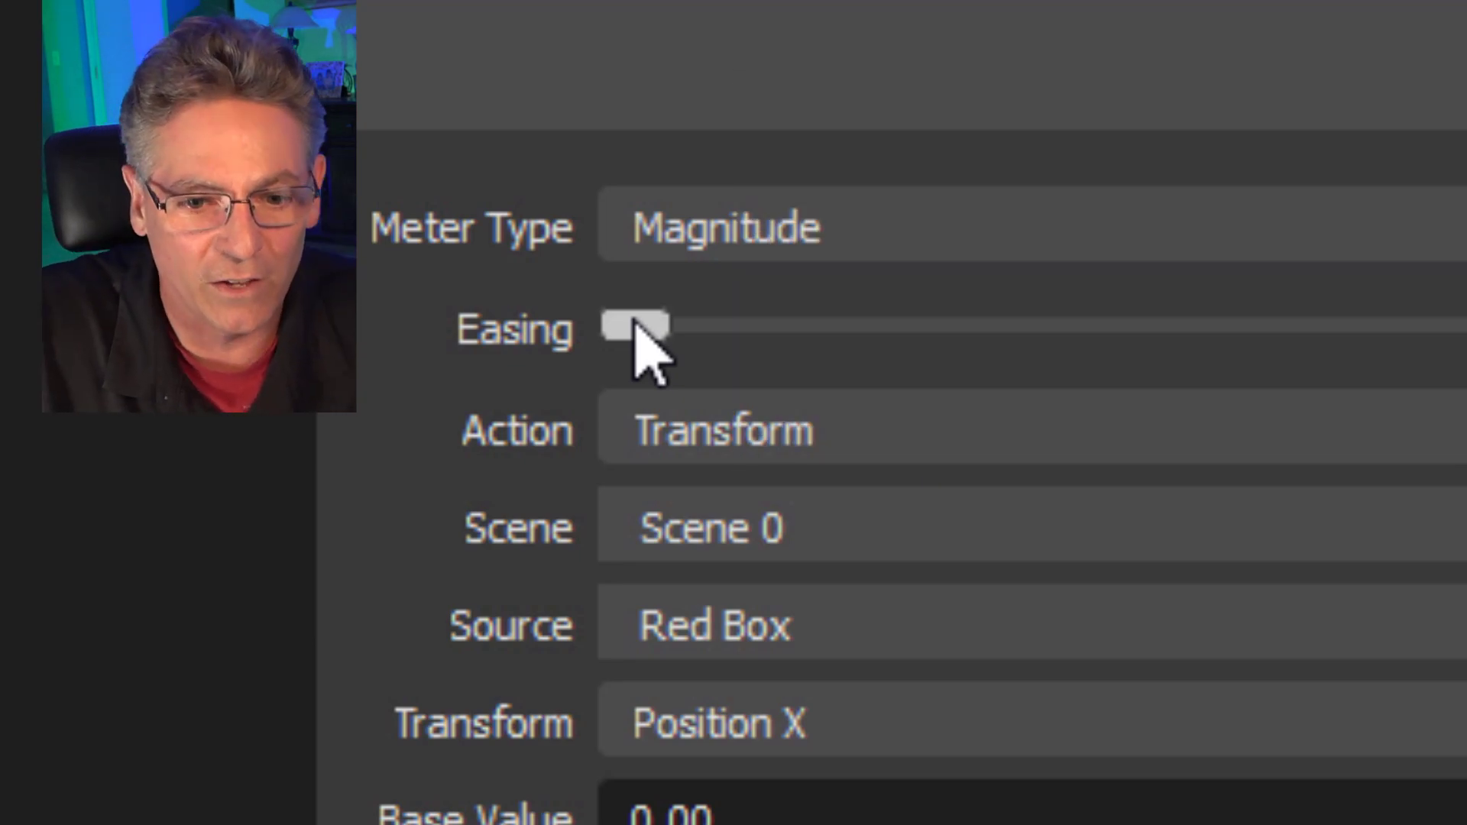
pyautogui.click(867, 430)
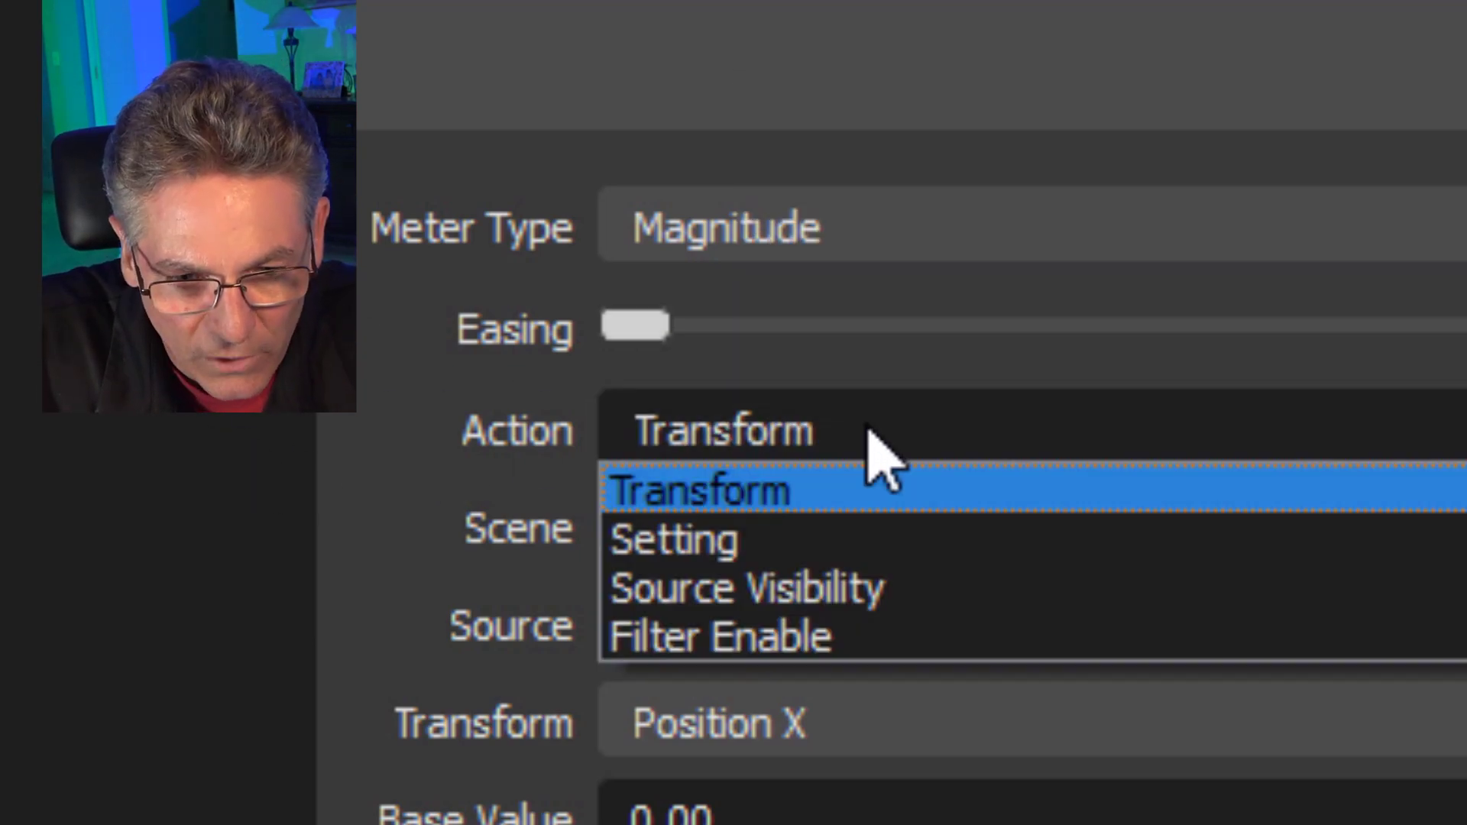
pyautogui.click(858, 489)
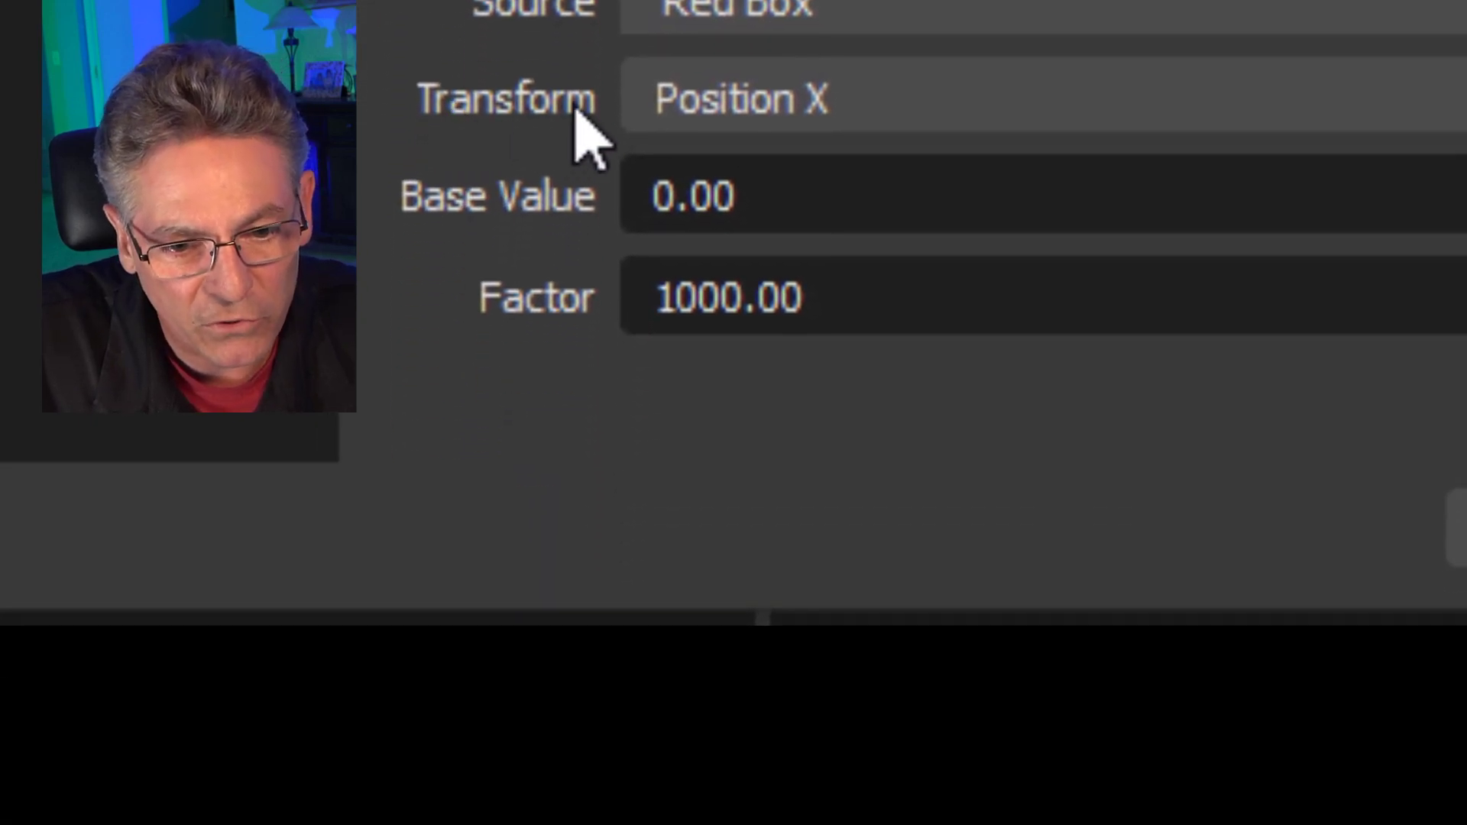
pyautogui.click(882, 111)
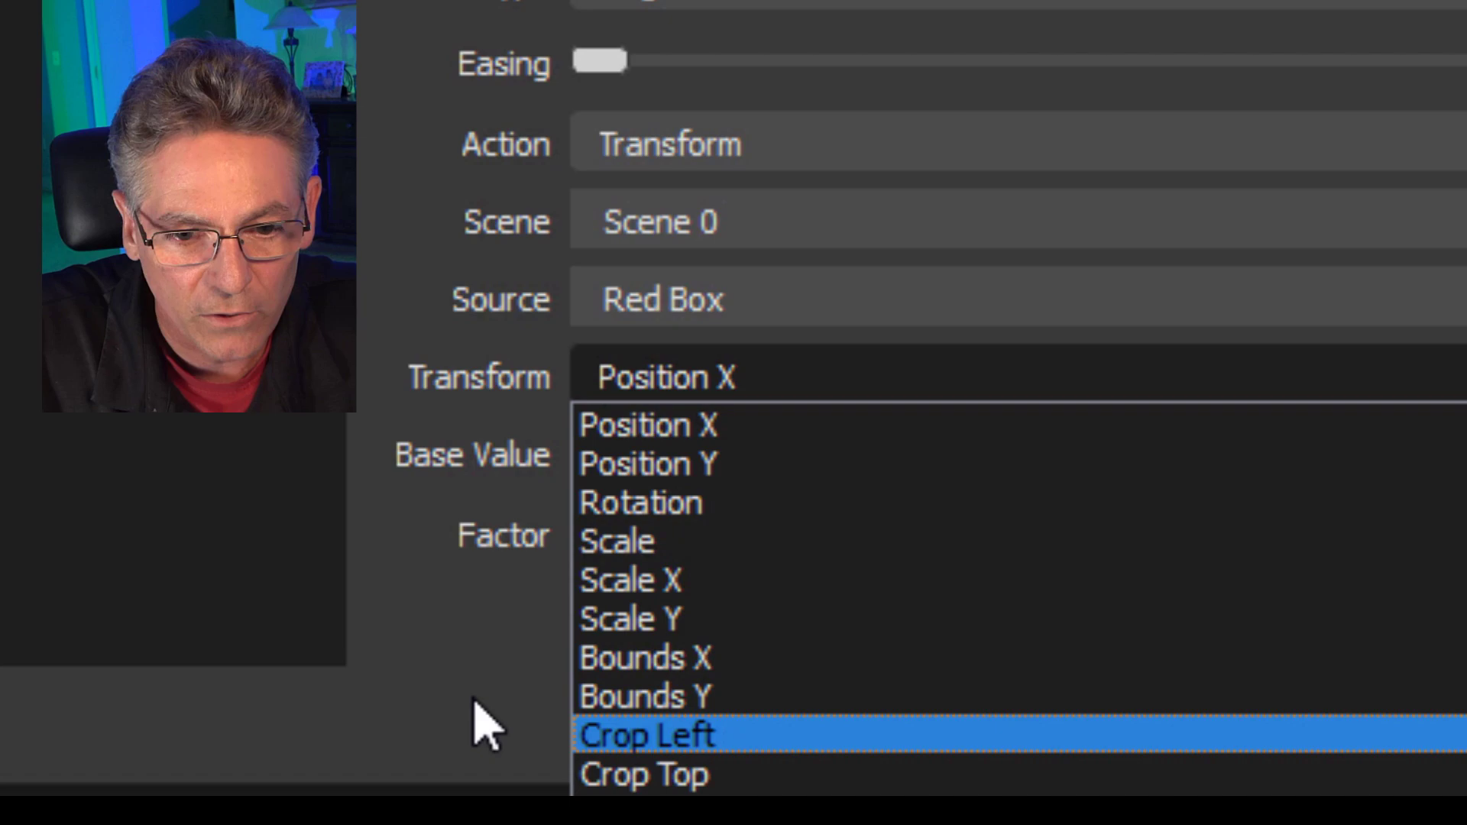
pyautogui.click(478, 703)
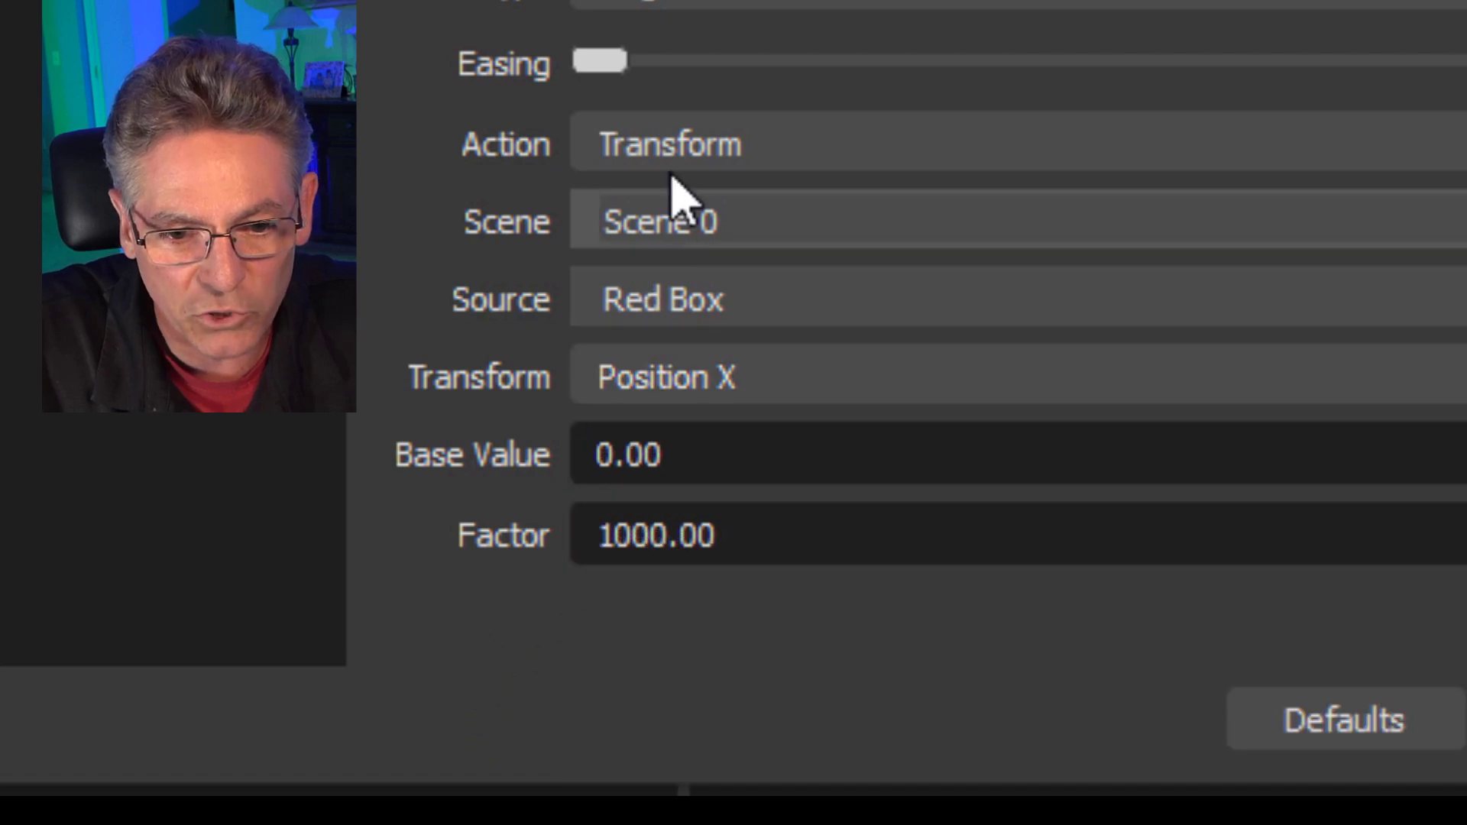
# Try the Setting, Source Visibility and Filter Enable actions in the Audio Move filter and return the action to Transform.
pyautogui.click(755, 143)
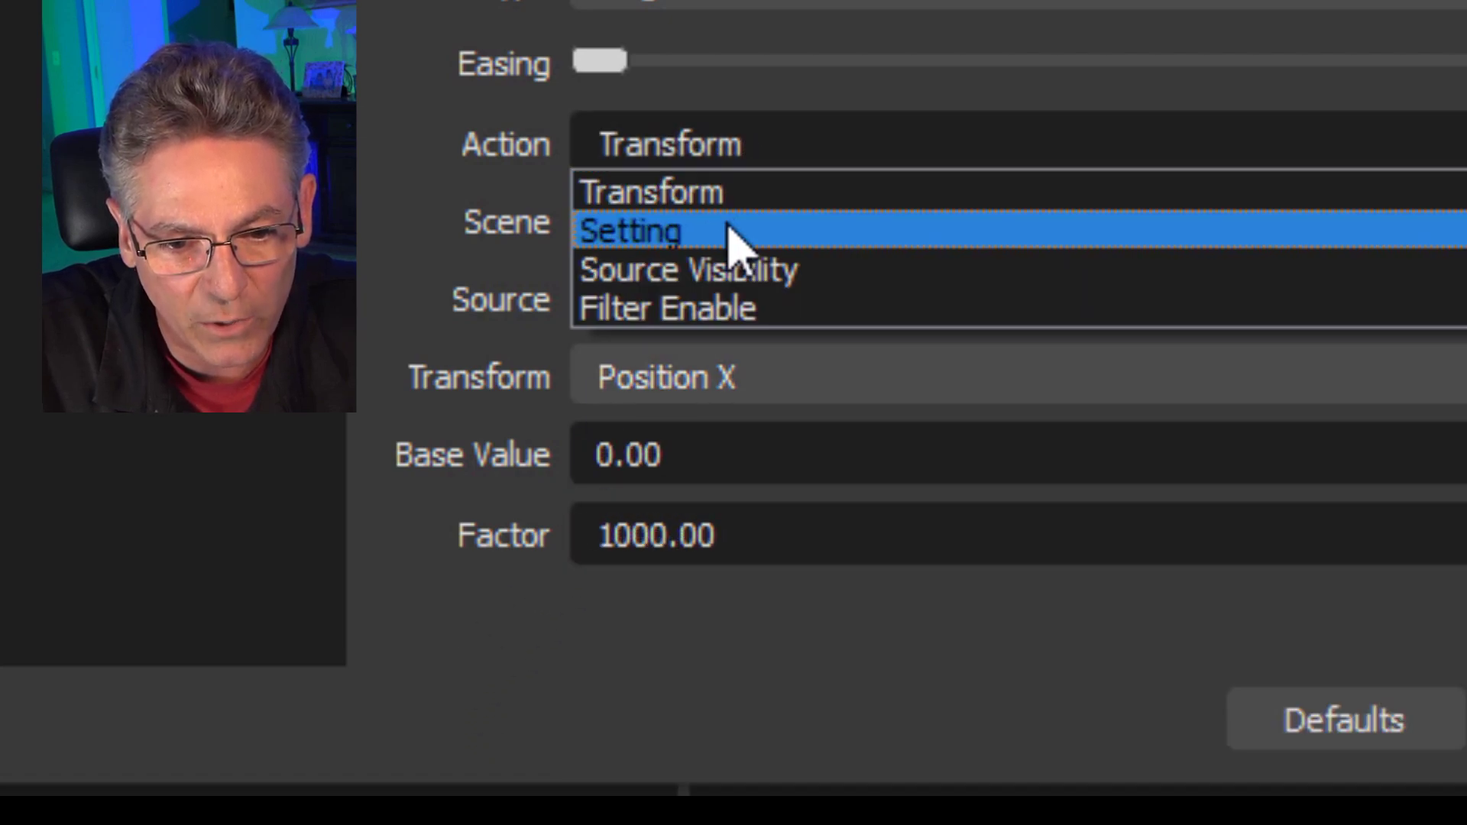
pyautogui.click(798, 231)
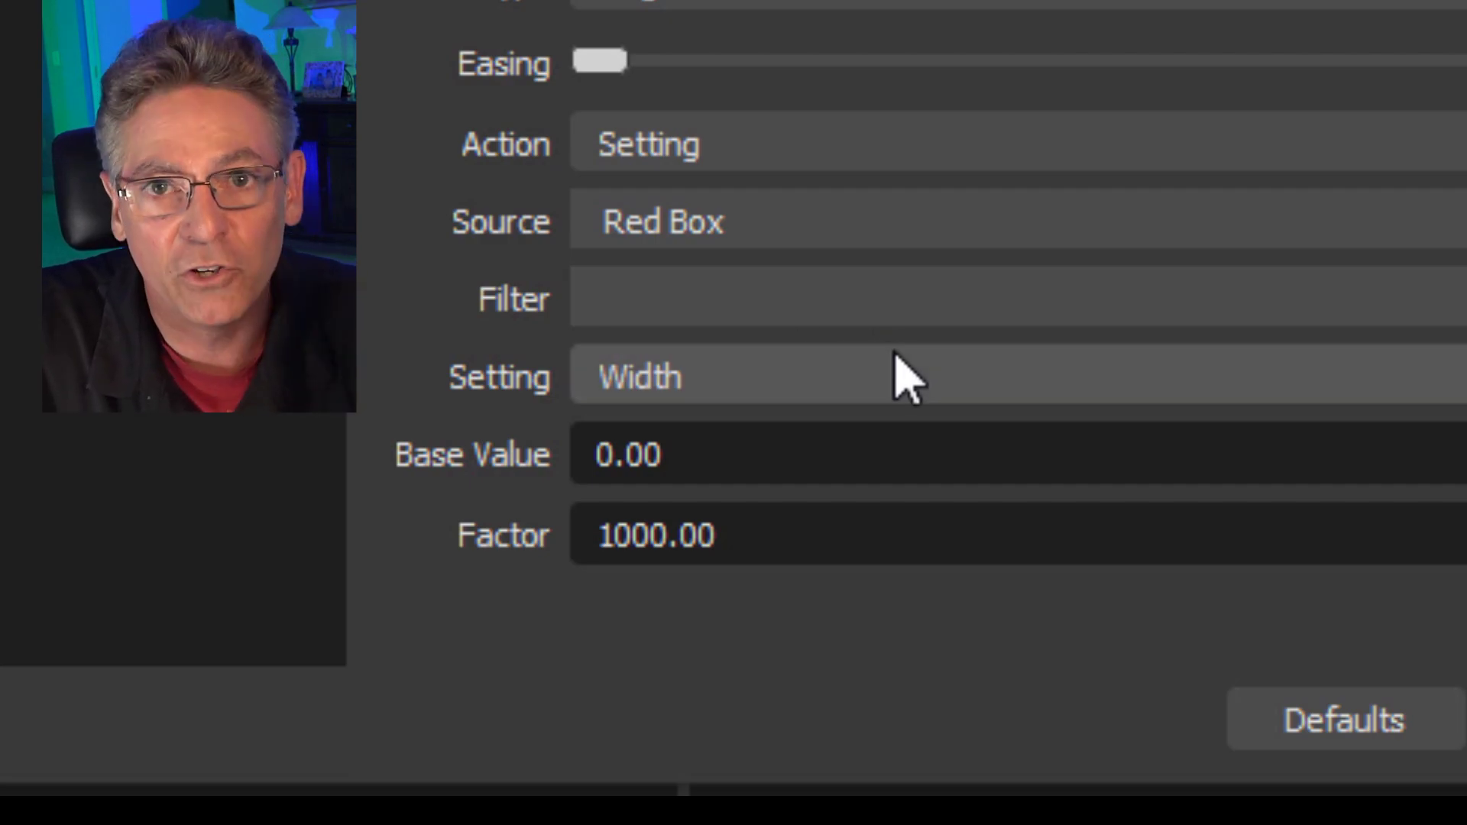
pyautogui.click(712, 161)
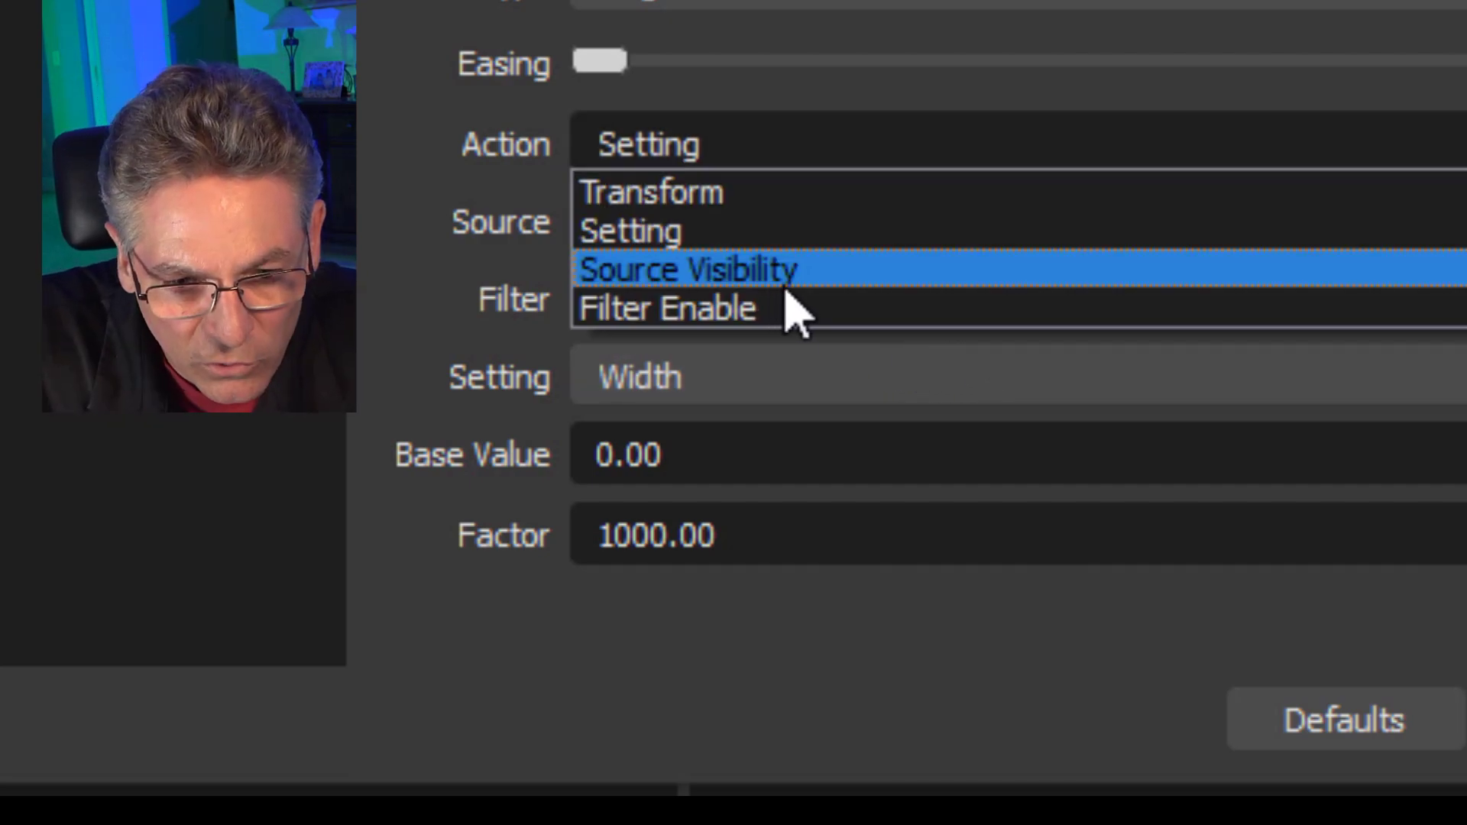
pyautogui.click(824, 270)
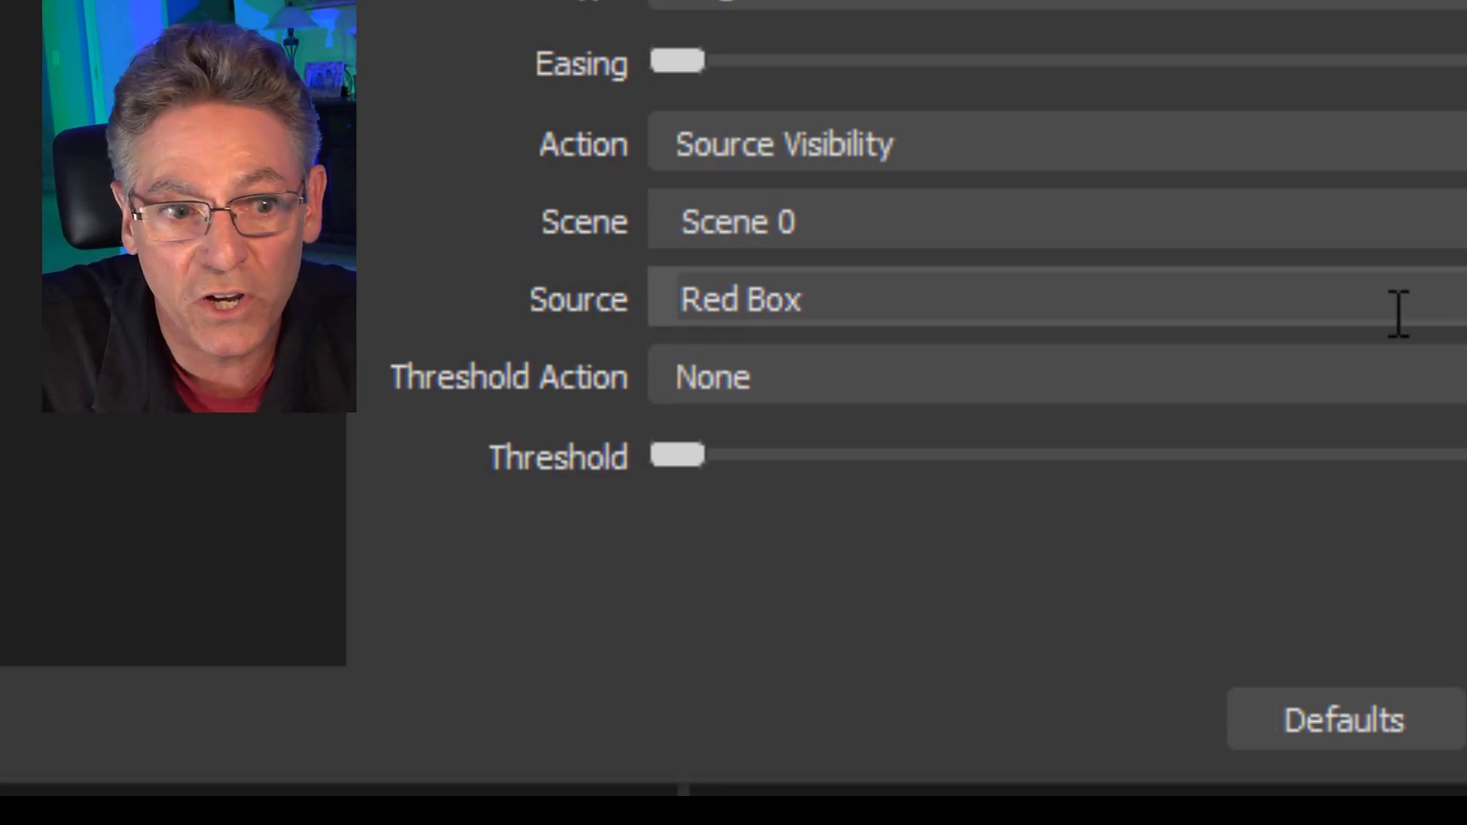
pyautogui.click(951, 150)
pyautogui.click(880, 305)
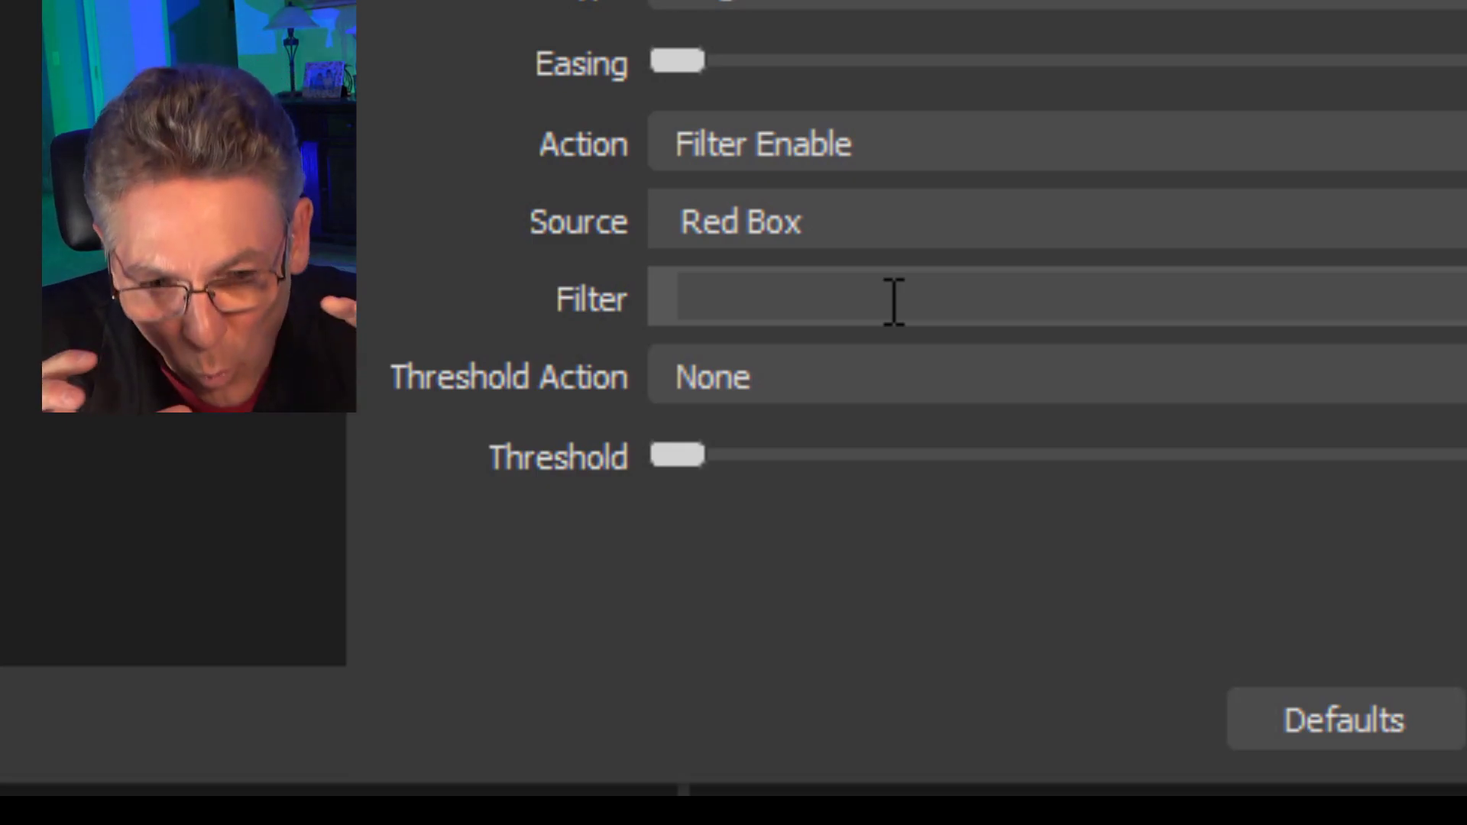
pyautogui.click(930, 152)
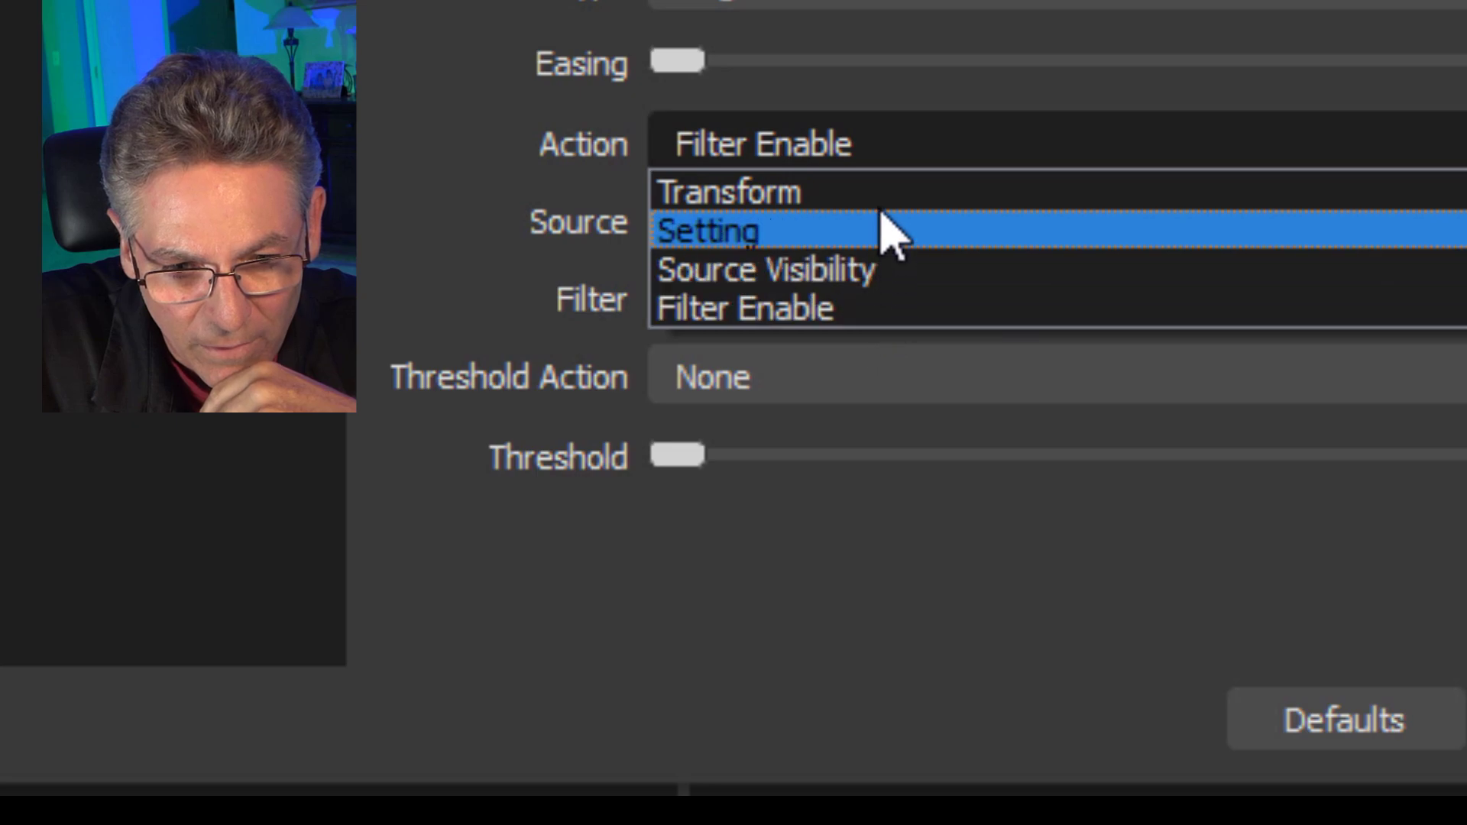
pyautogui.click(878, 198)
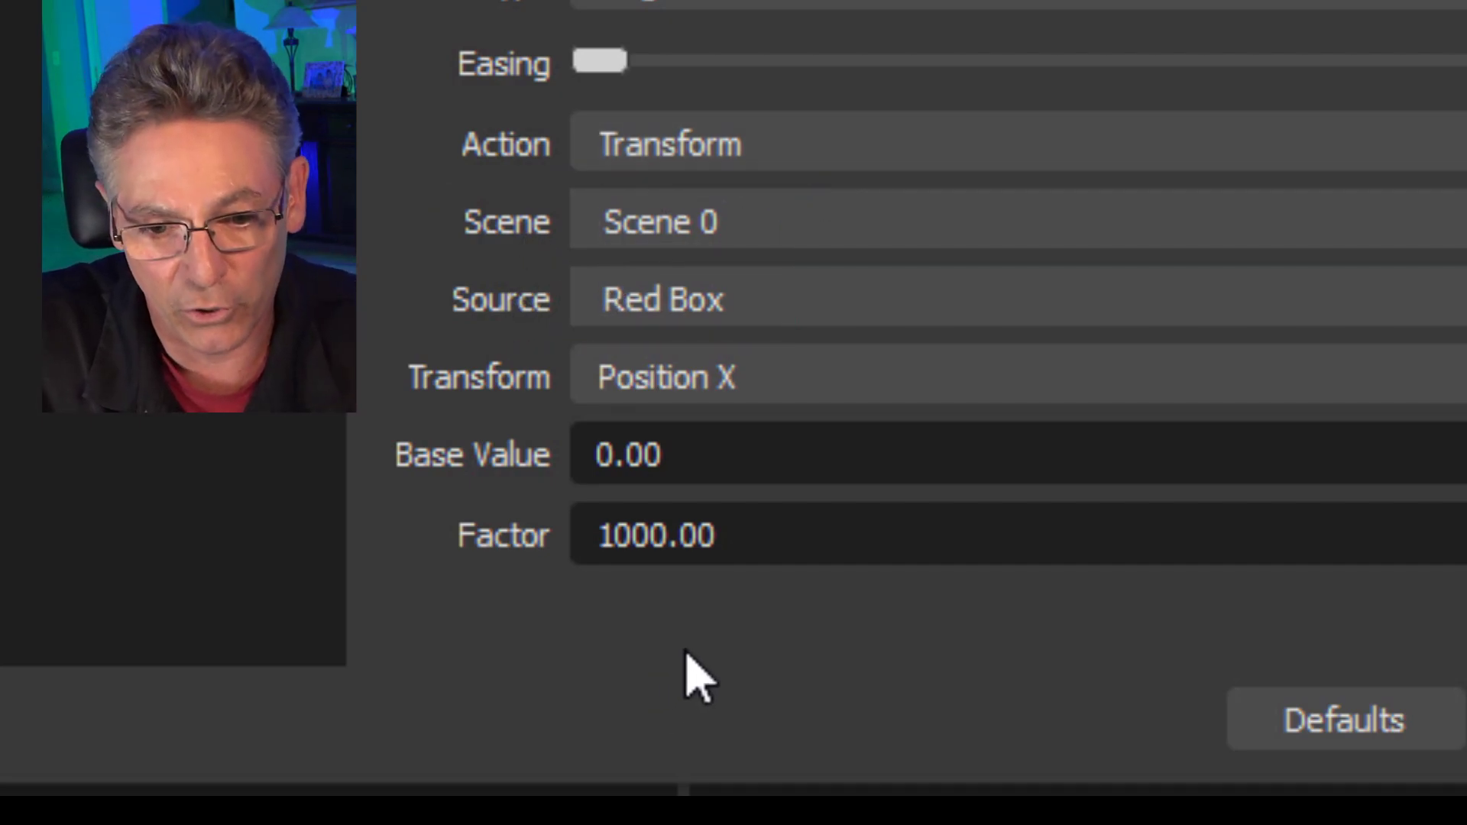
pyautogui.moveTo(714, 468); pyautogui.dragTo(550, 461)
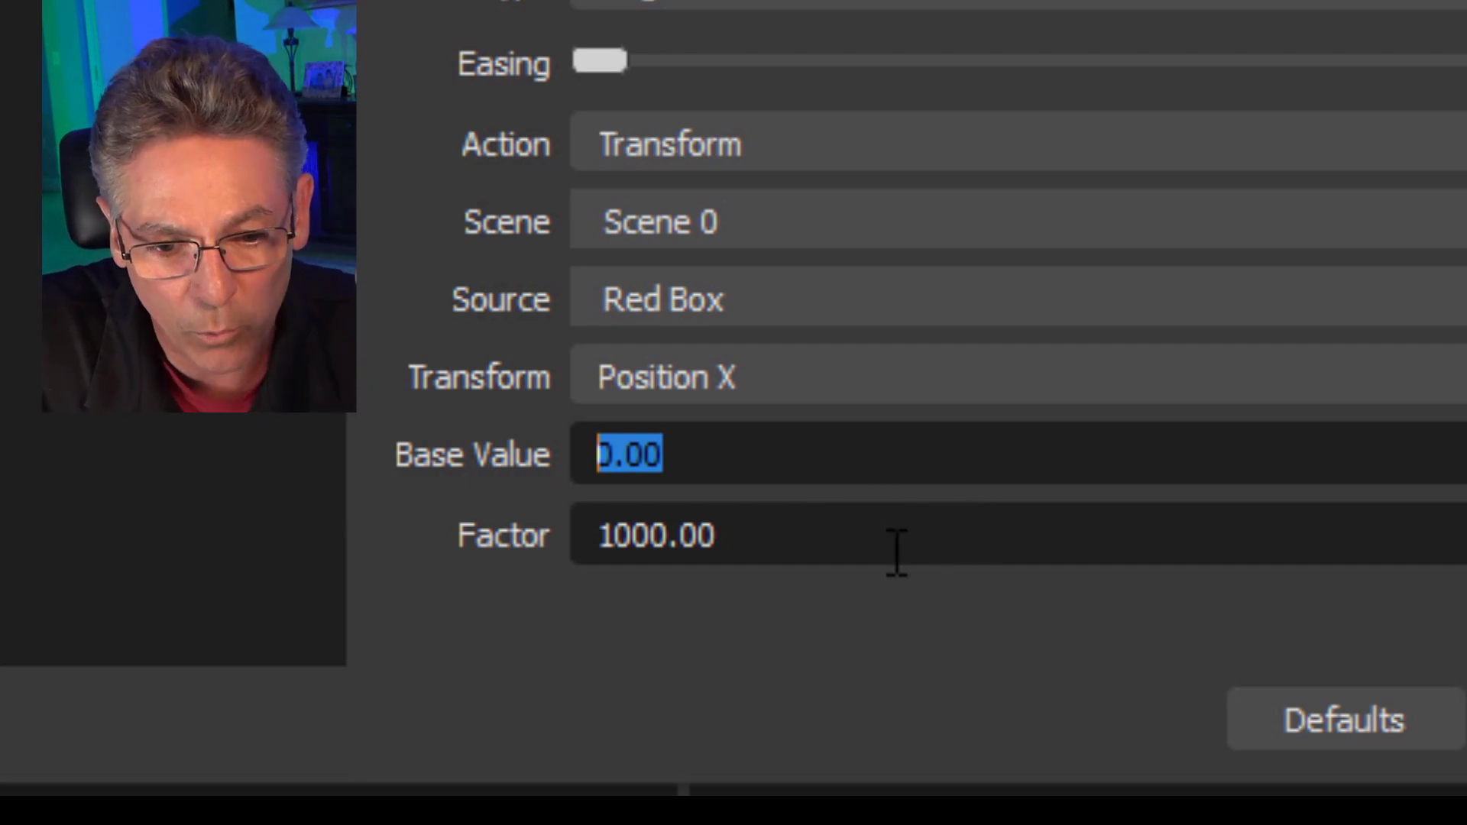
pyautogui.moveTo(819, 544); pyautogui.dragTo(550, 533)
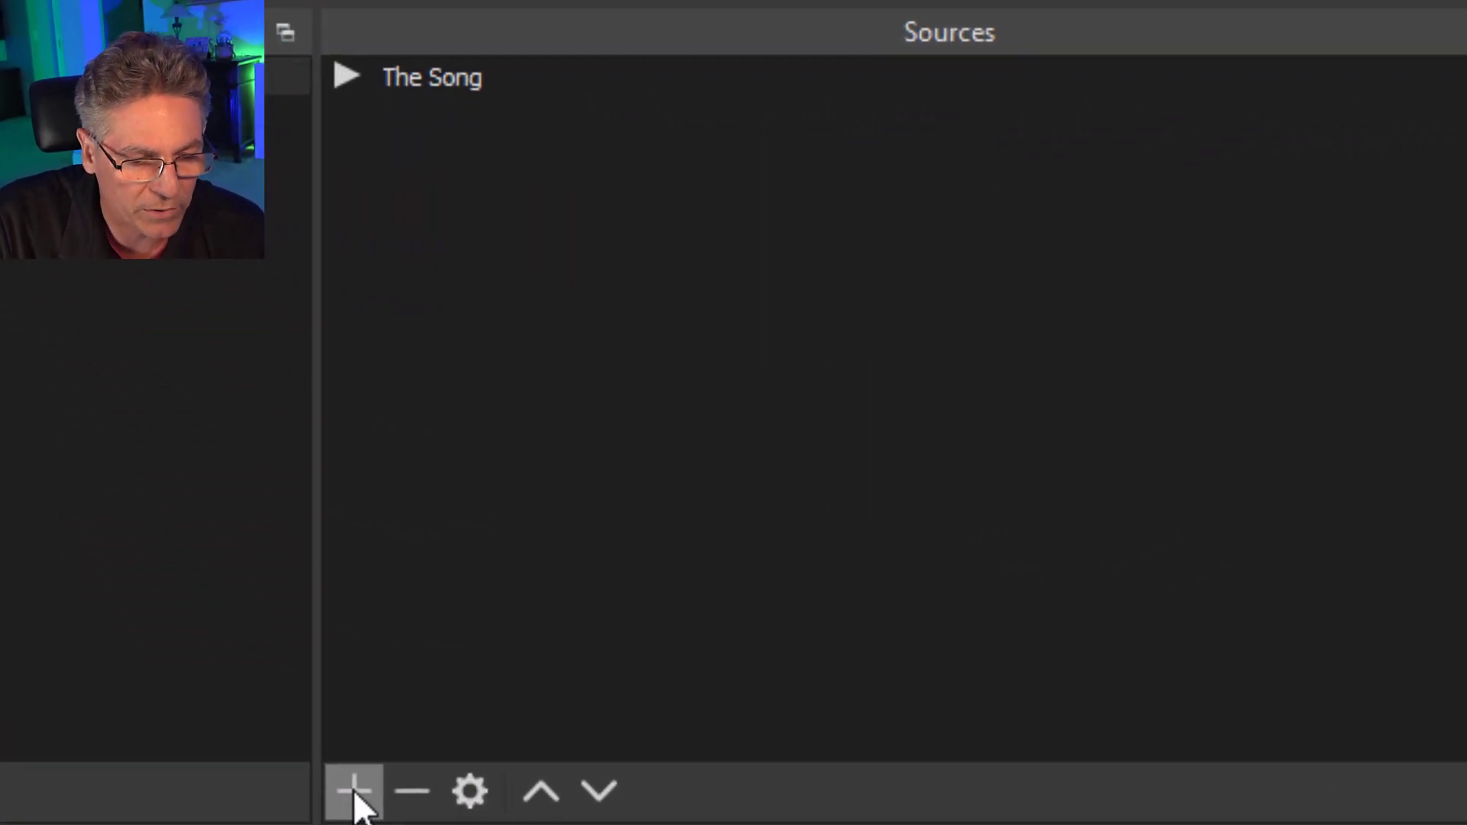
# Add an image source named IMG Dog using dog.jpg and move the picture down to the middle of the canvas.
pyautogui.click(354, 796)
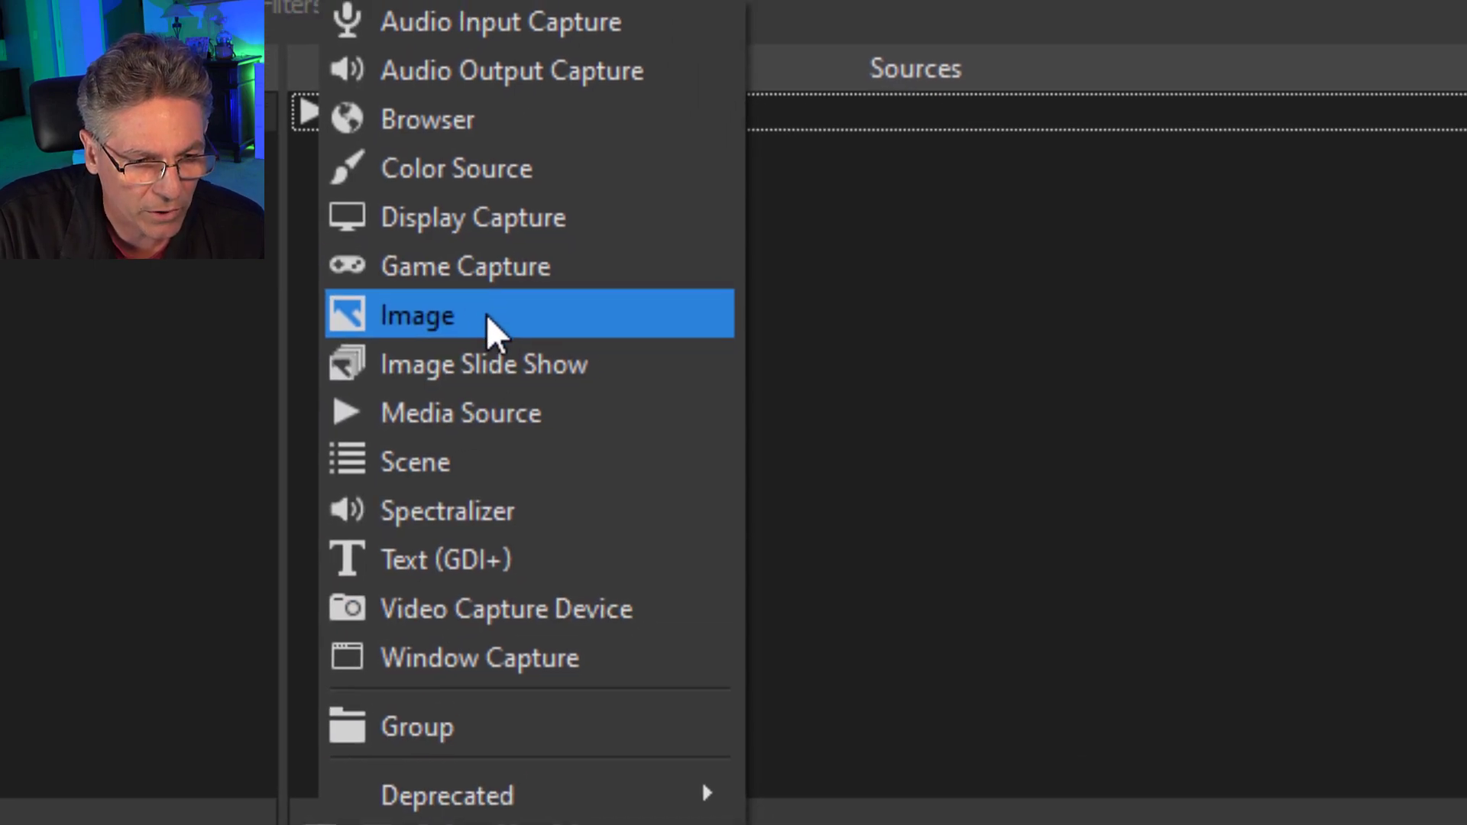
pyautogui.click(531, 293)
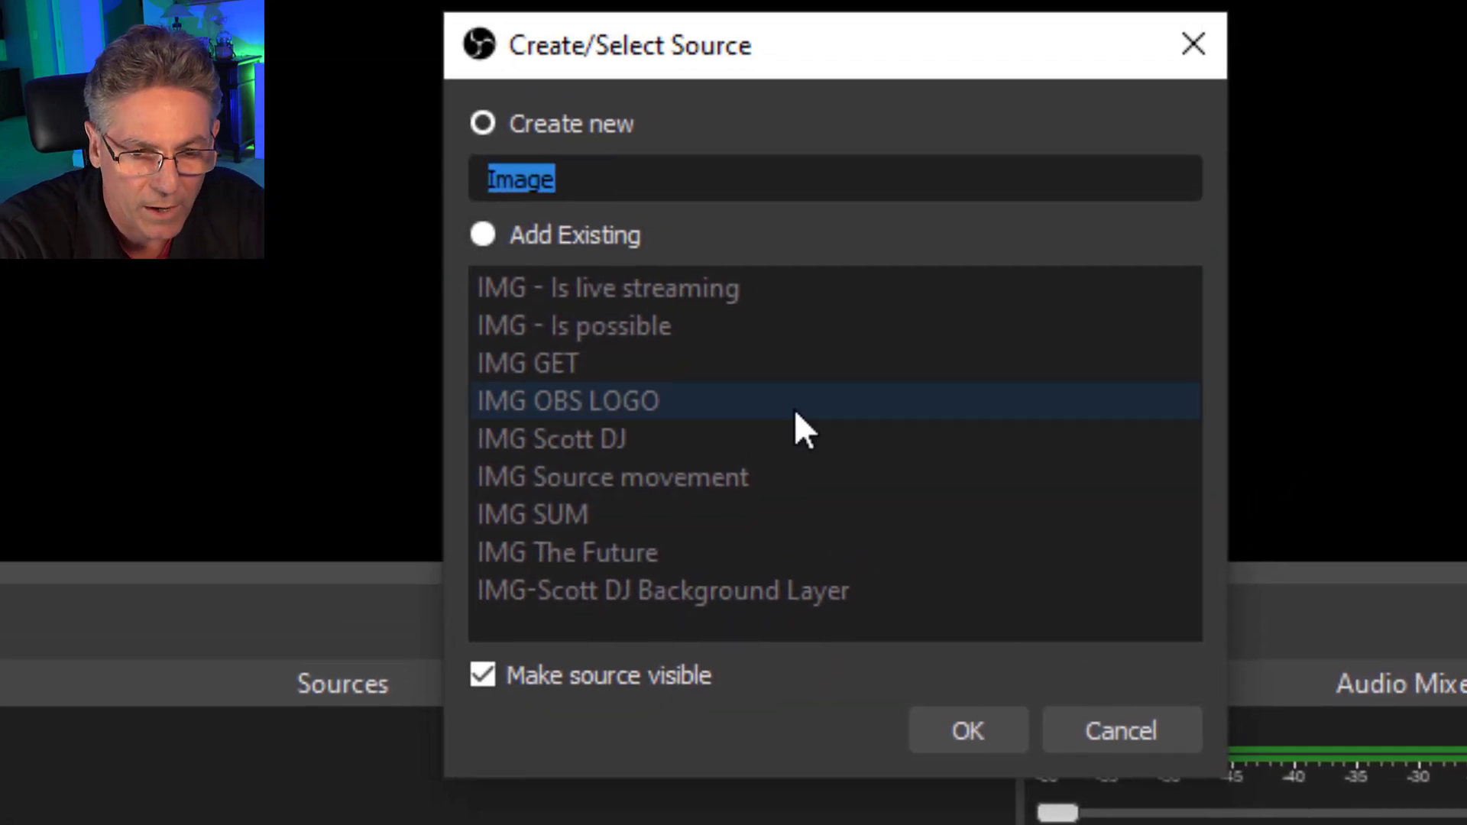
pyautogui.write('IMG Dog')
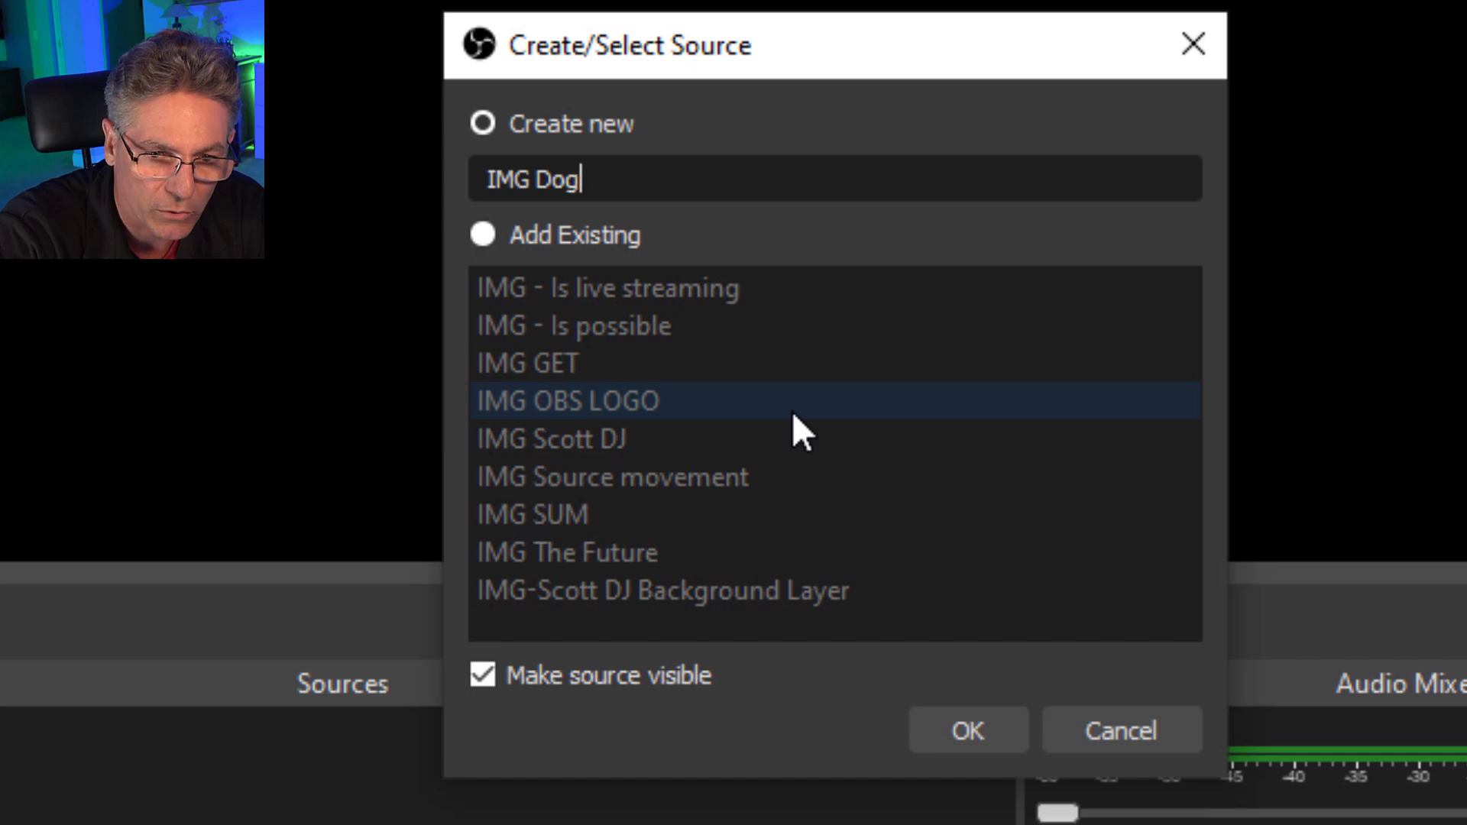
pyautogui.click(967, 730)
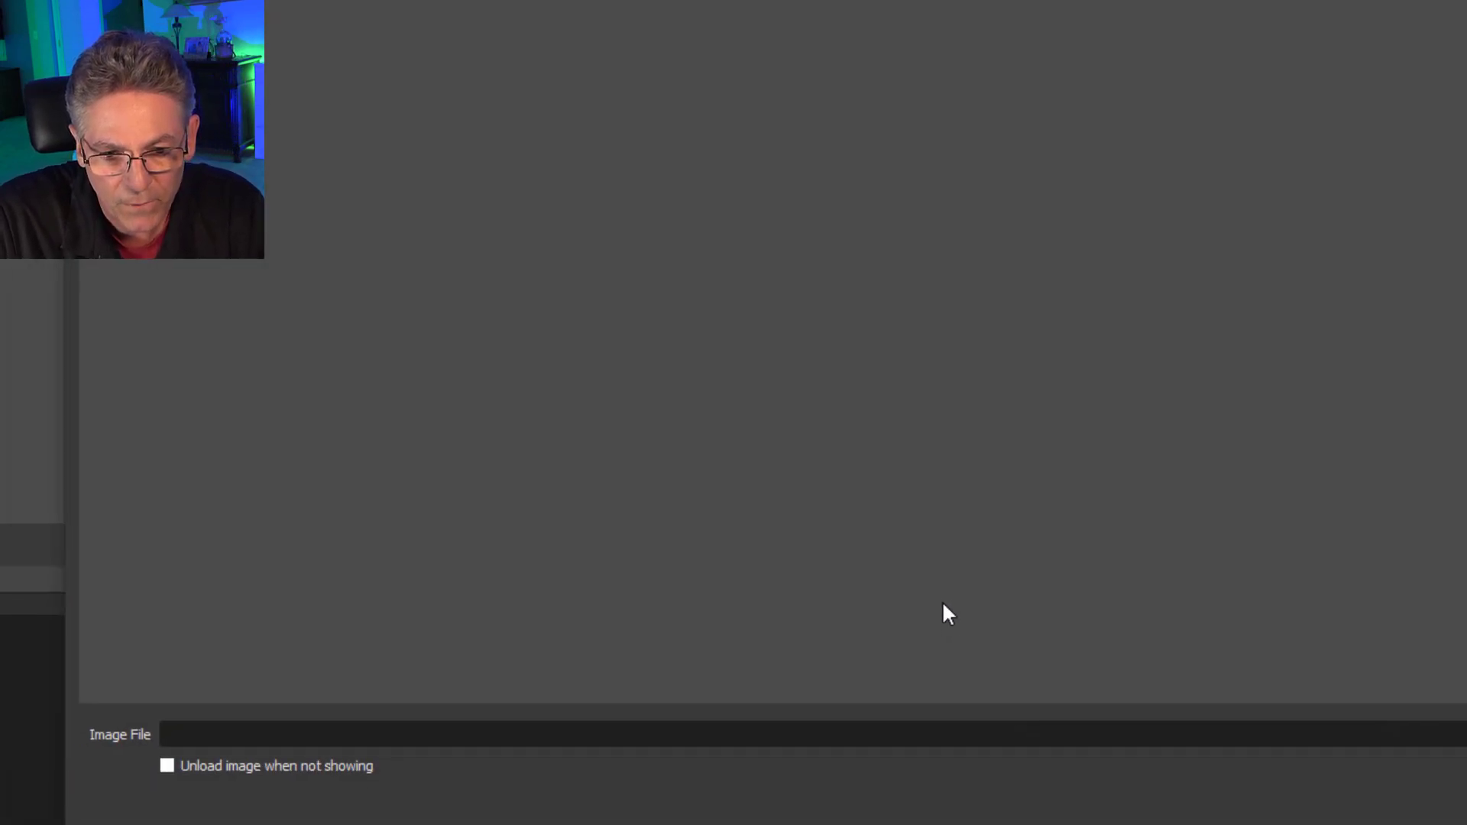
pyautogui.click(1406, 661)
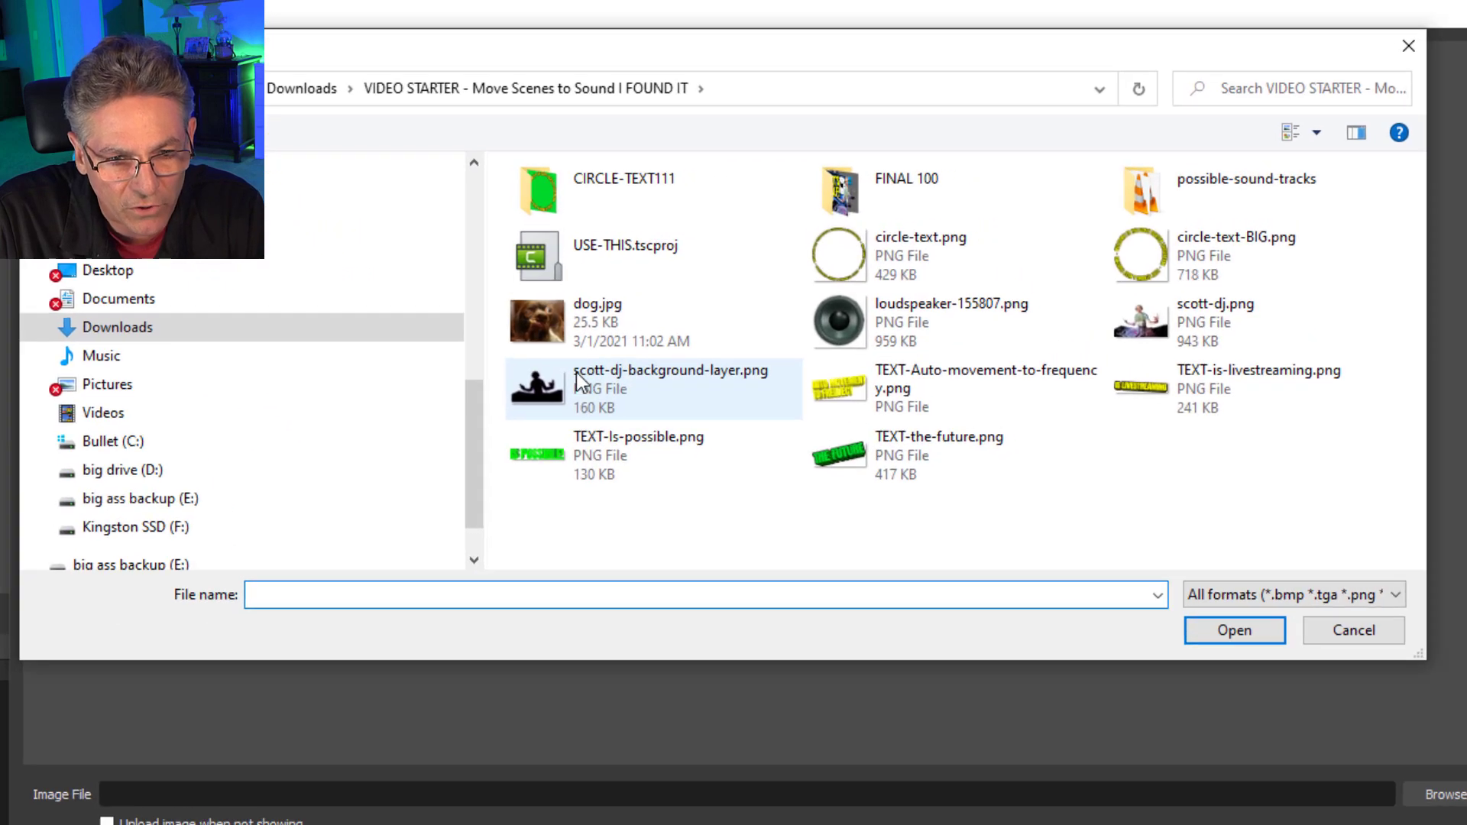
pyautogui.click(733, 286)
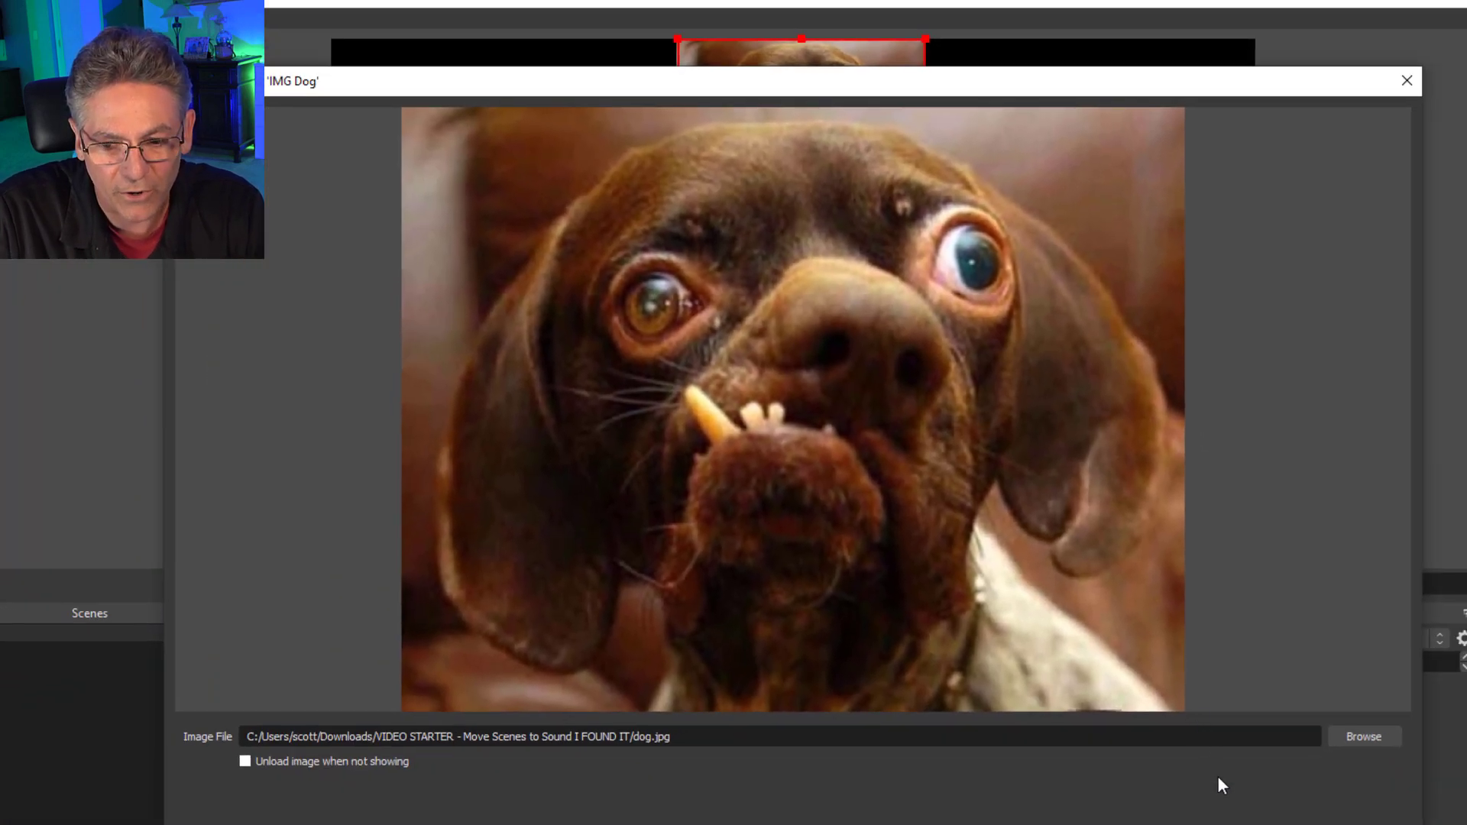
pyautogui.press('Return')
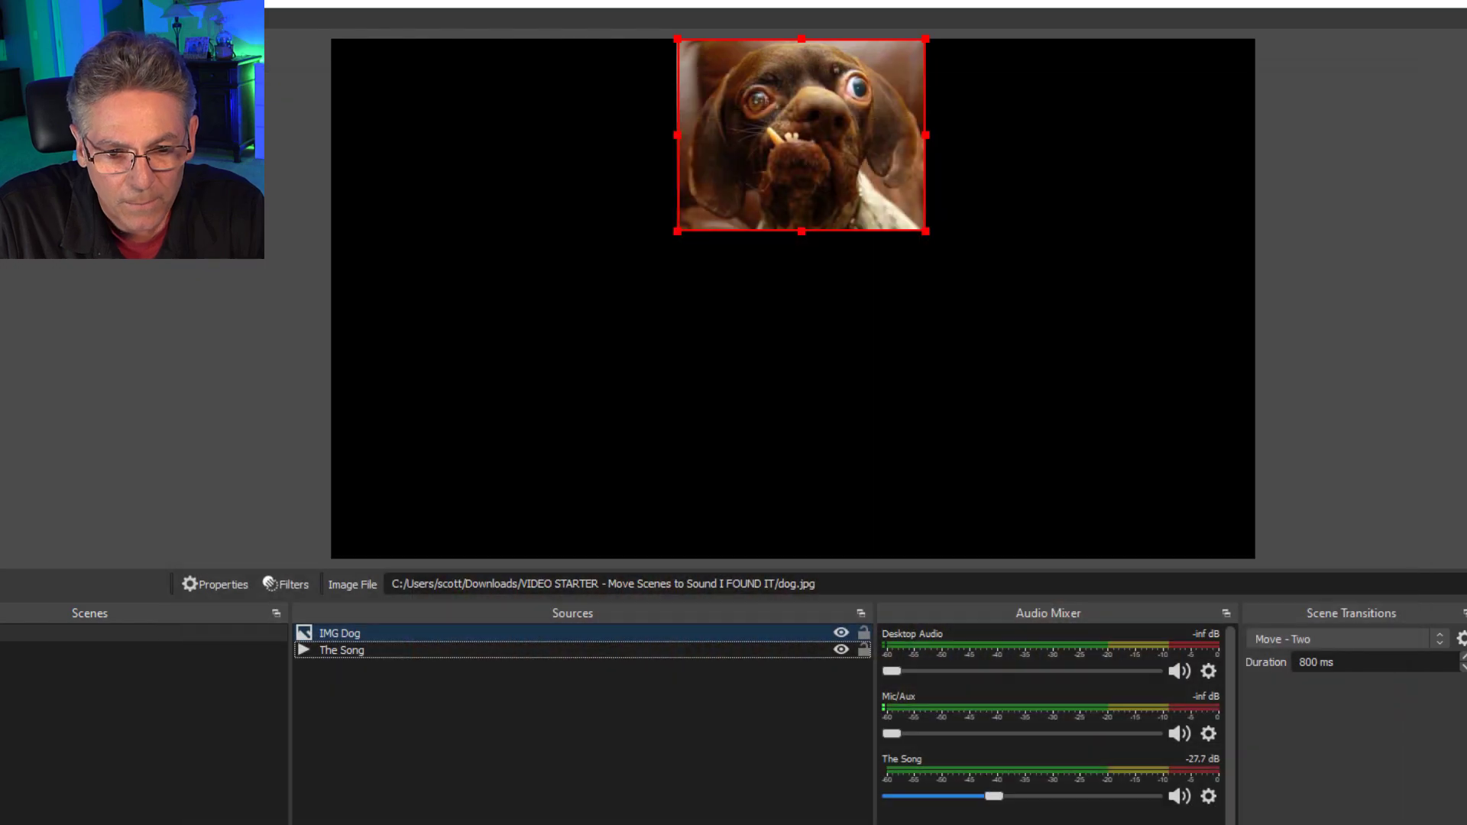
pyautogui.moveTo(835, 116); pyautogui.dragTo(846, 272)
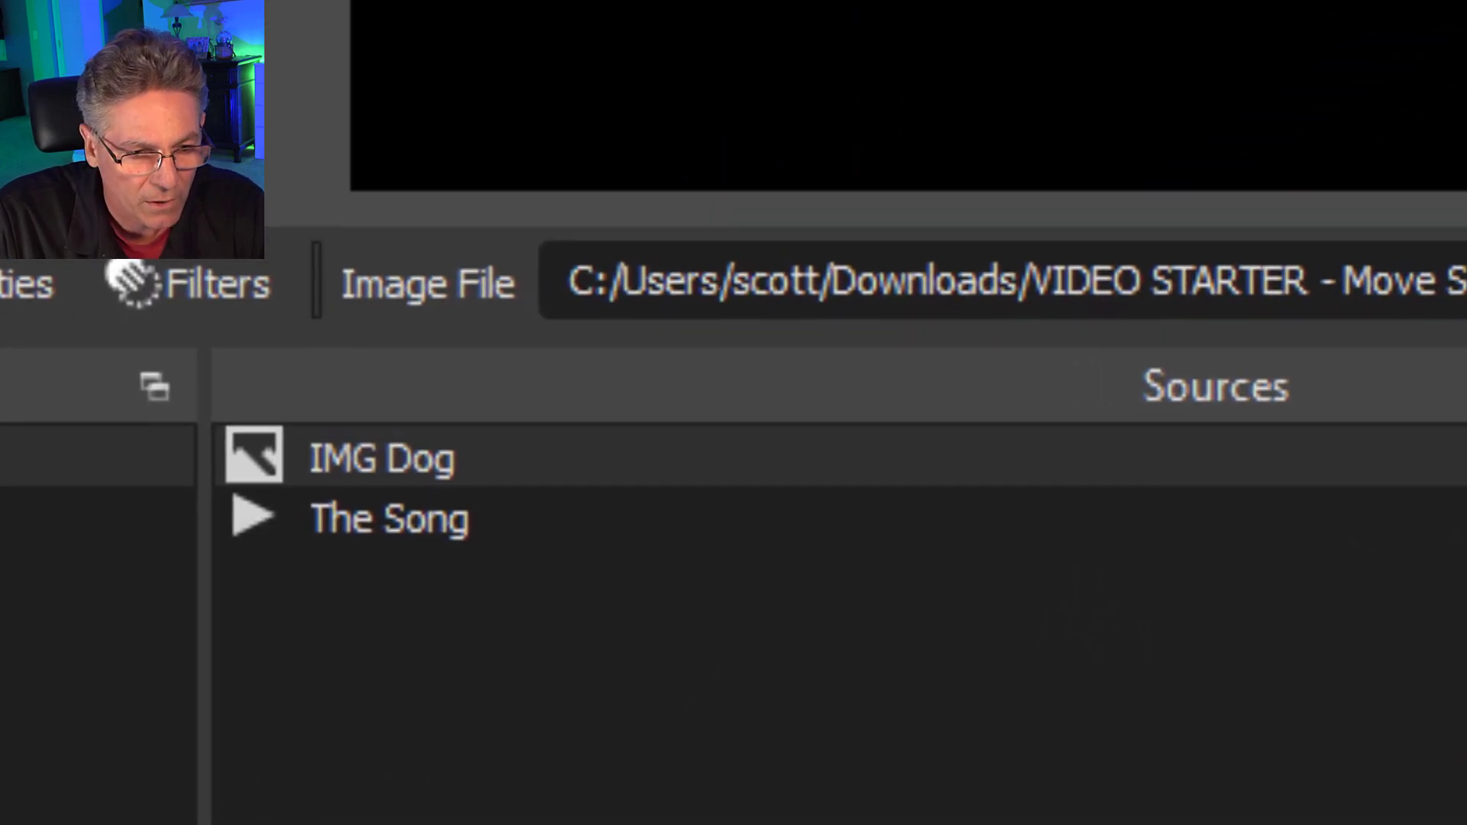
# Add an Audio Move filter named Audio Move Dog to The Song source.
pyautogui.click(523, 527)
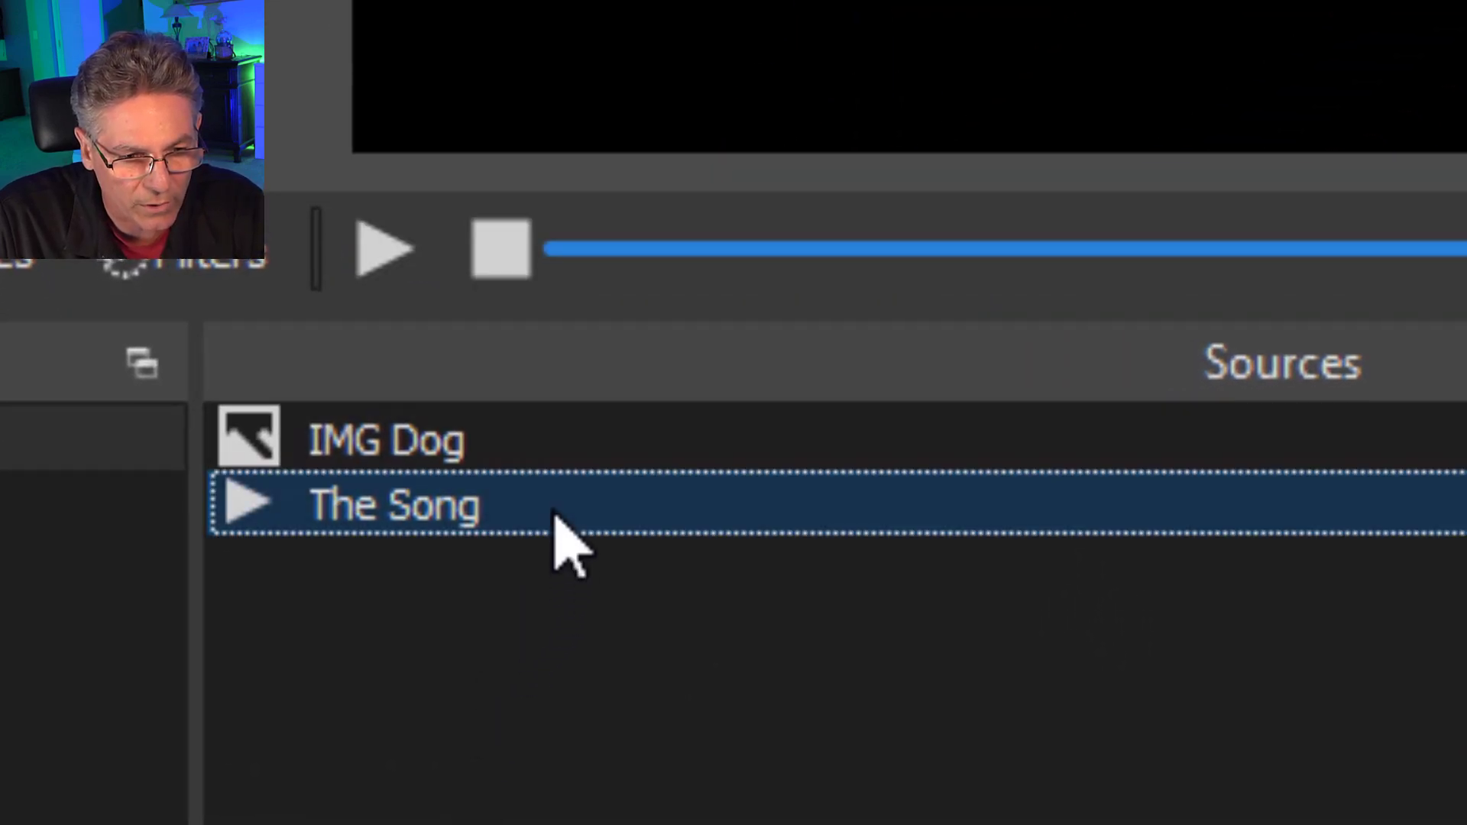
pyautogui.rightClick(691, 503)
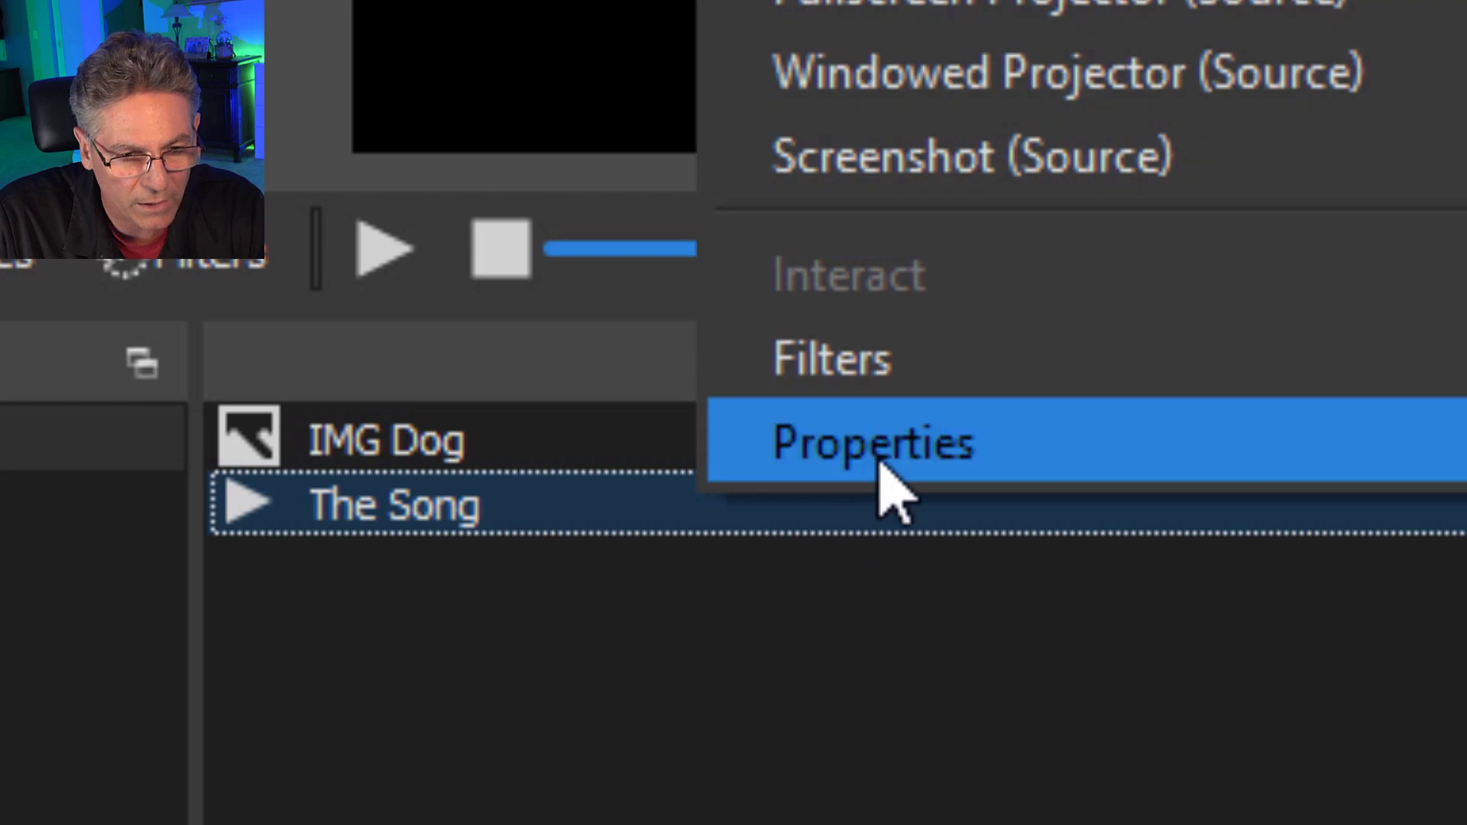
pyautogui.click(882, 368)
pyautogui.click(422, 466)
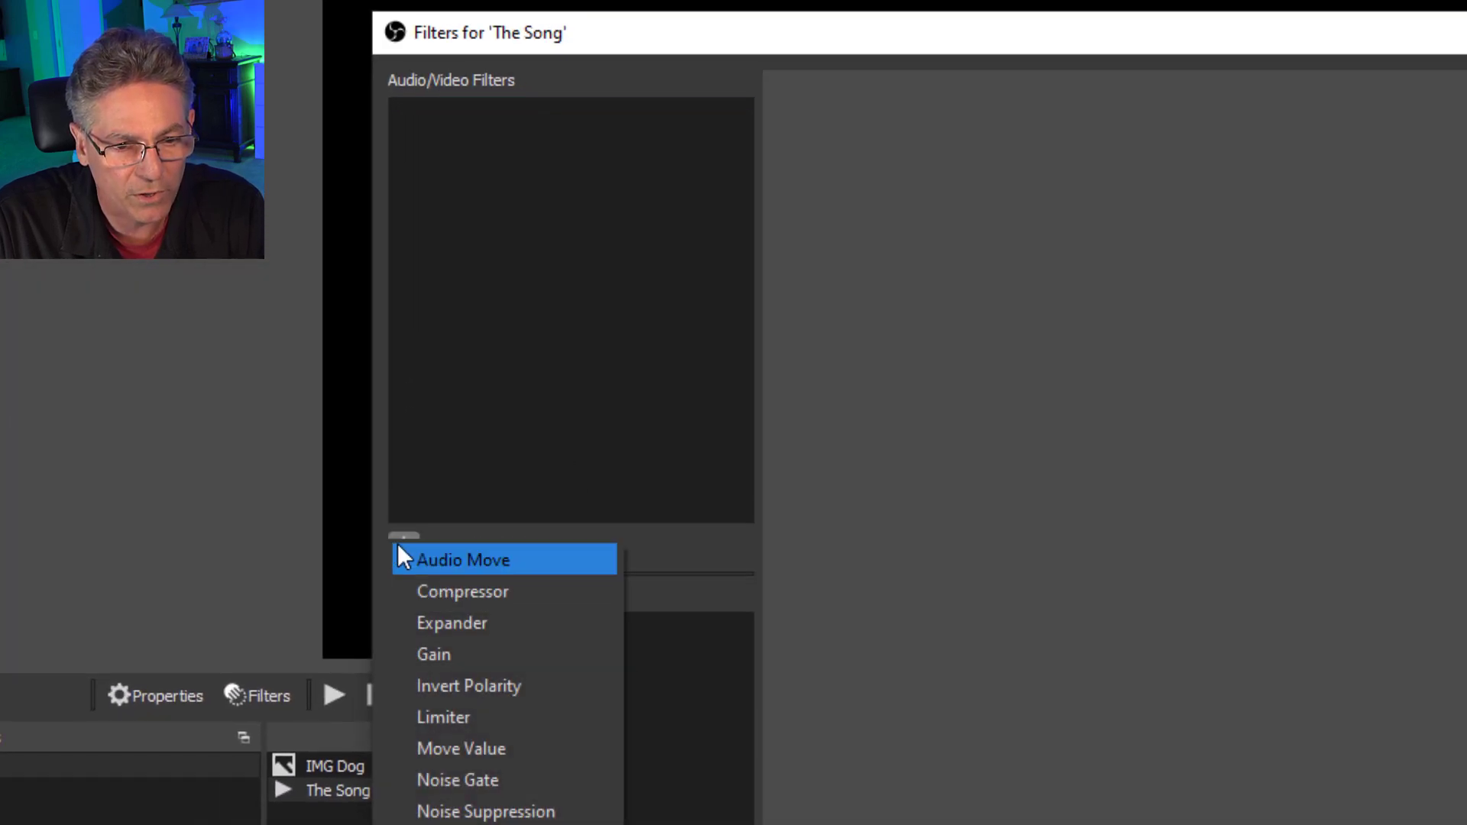
pyautogui.click(458, 561)
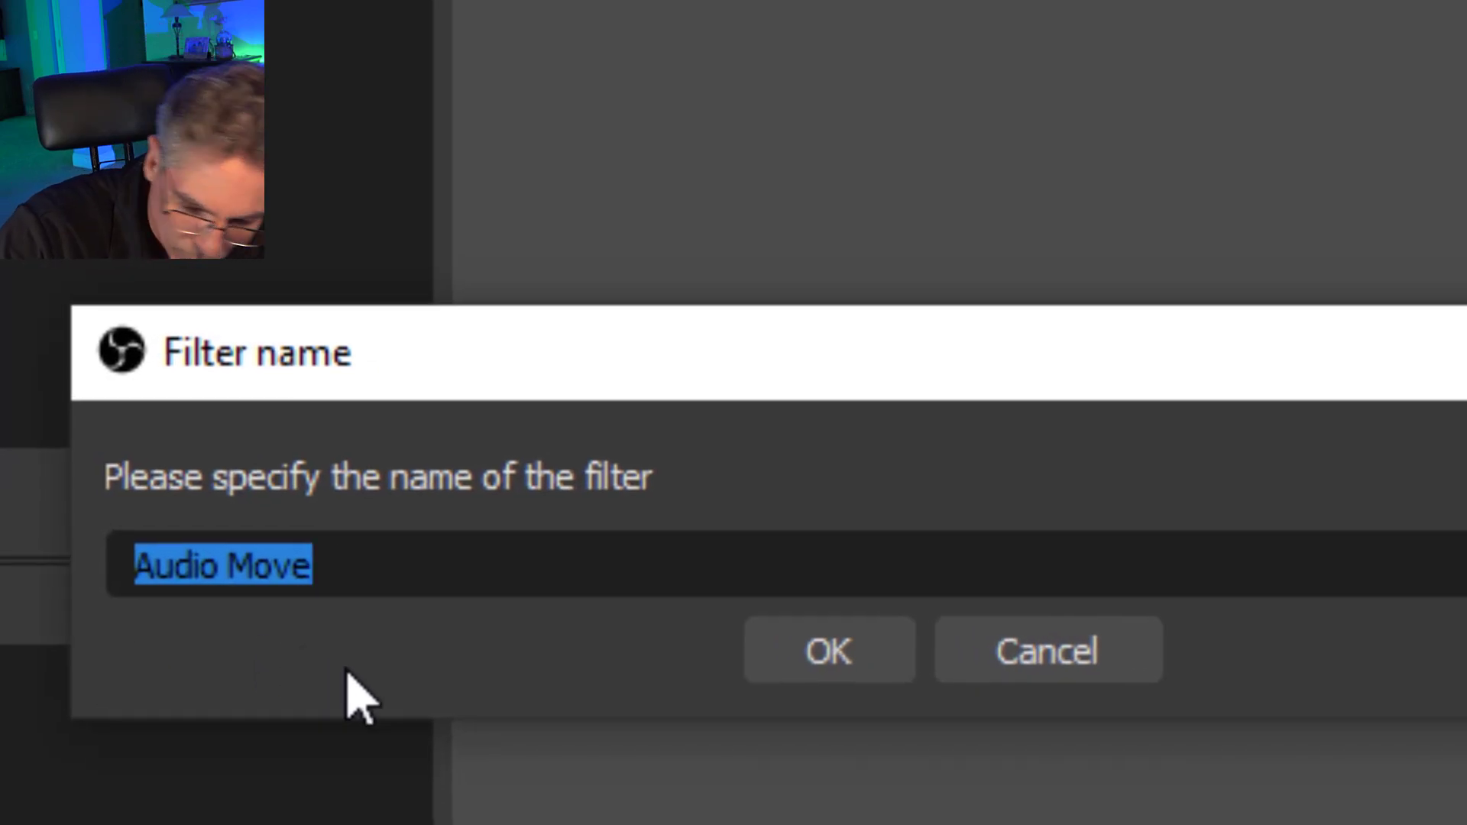
pyautogui.press('End')
pyautogui.write('Dog')
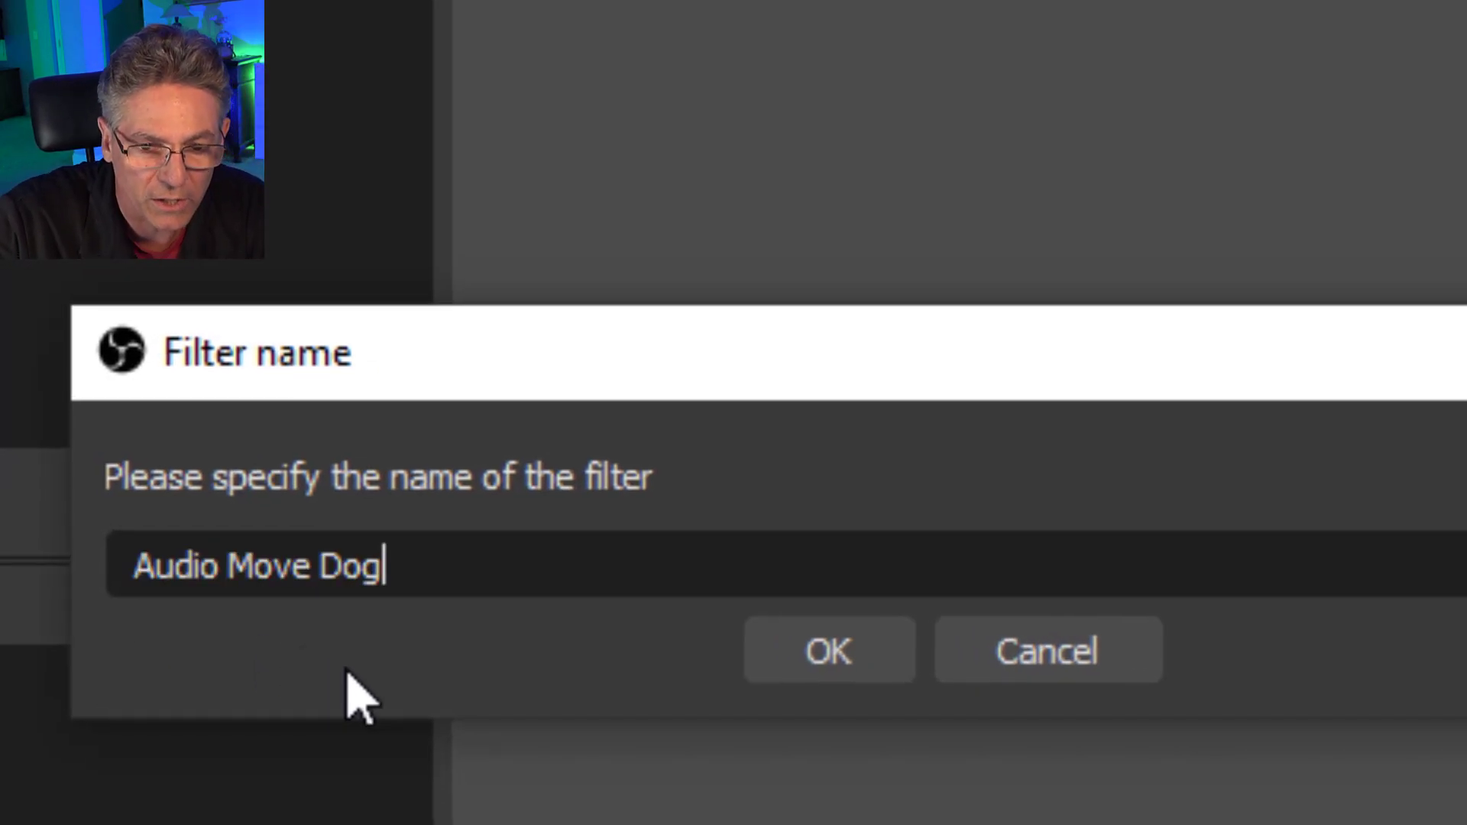
pyautogui.click(794, 653)
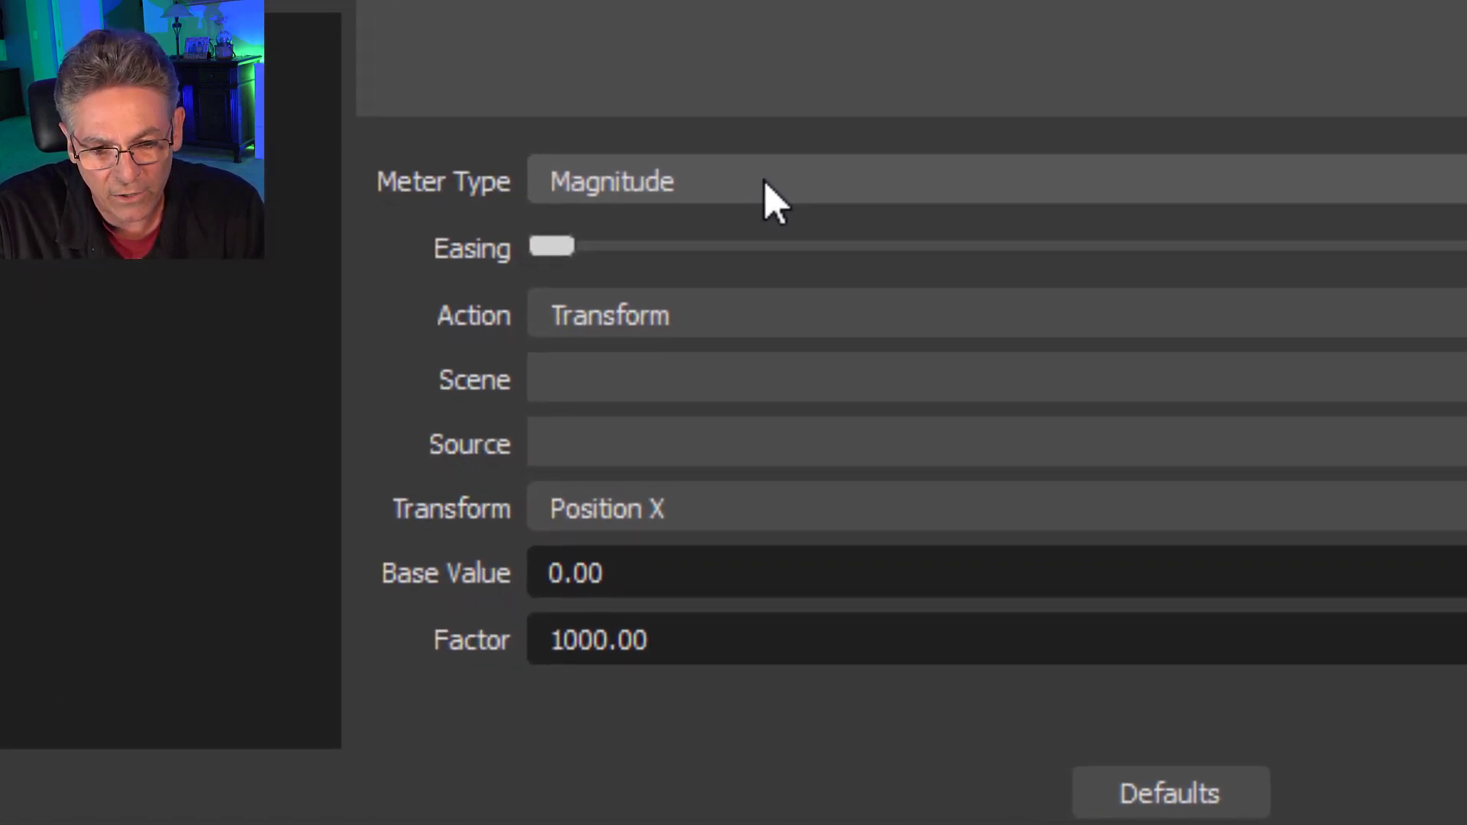
# Target the Audio Move Dog filter at IMG Dog in Scene 0, with Position X as the transform.
pyautogui.click(797, 530)
pyautogui.click(763, 183)
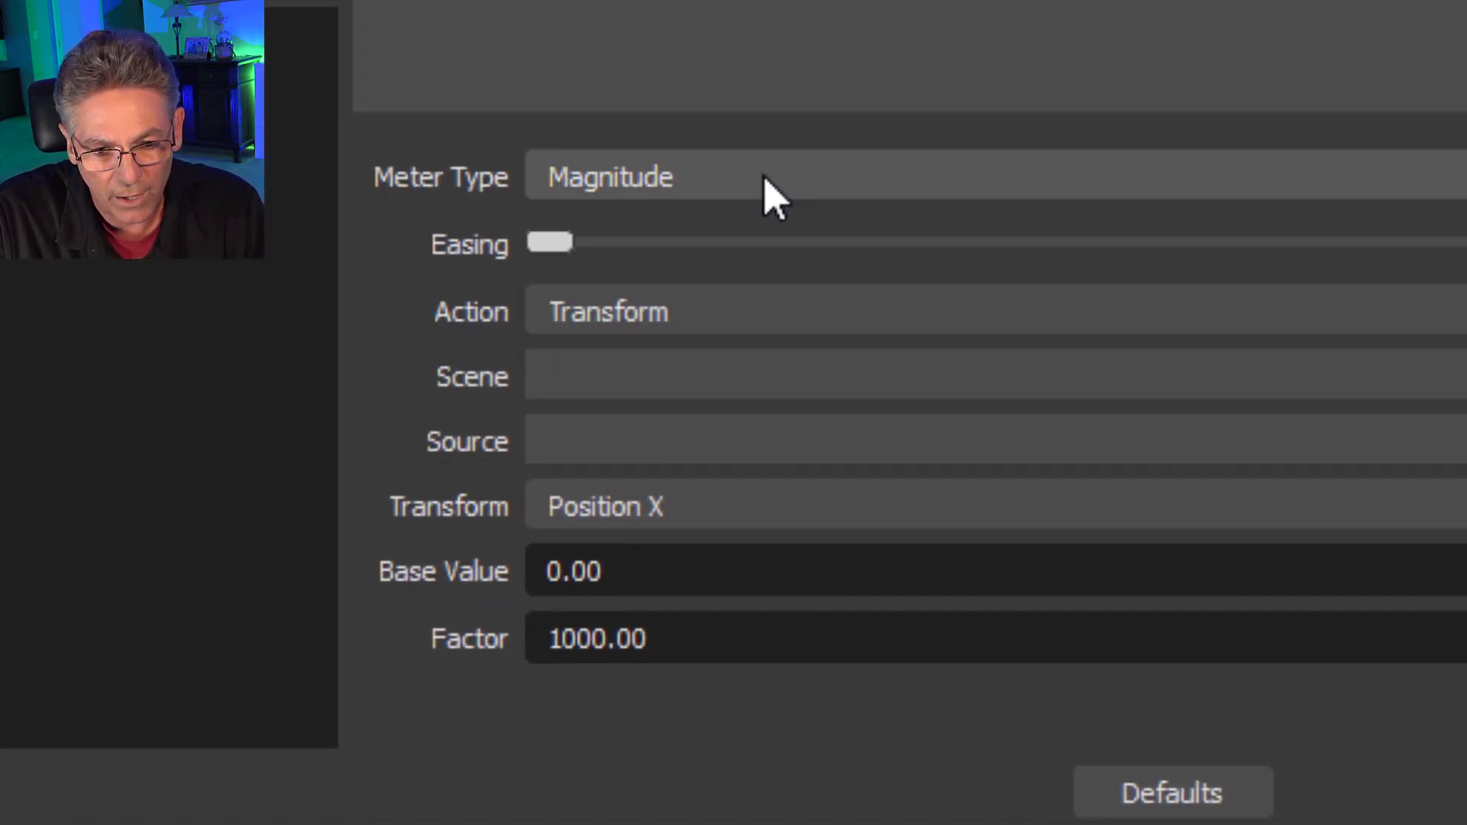
pyautogui.moveTo(553, 239); pyautogui.dragTo(497, 288)
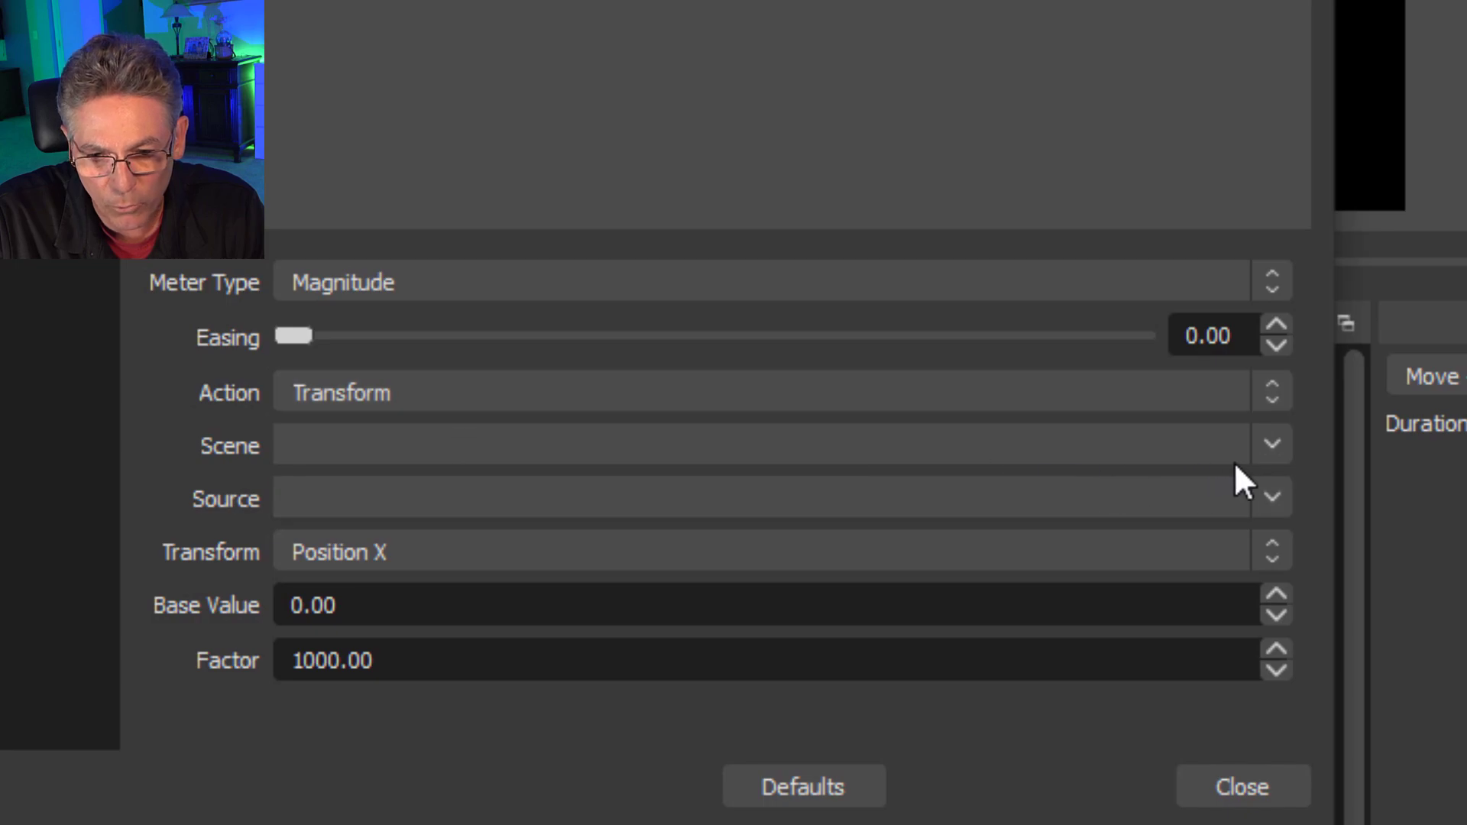
pyautogui.click(1262, 443)
pyautogui.click(1235, 477)
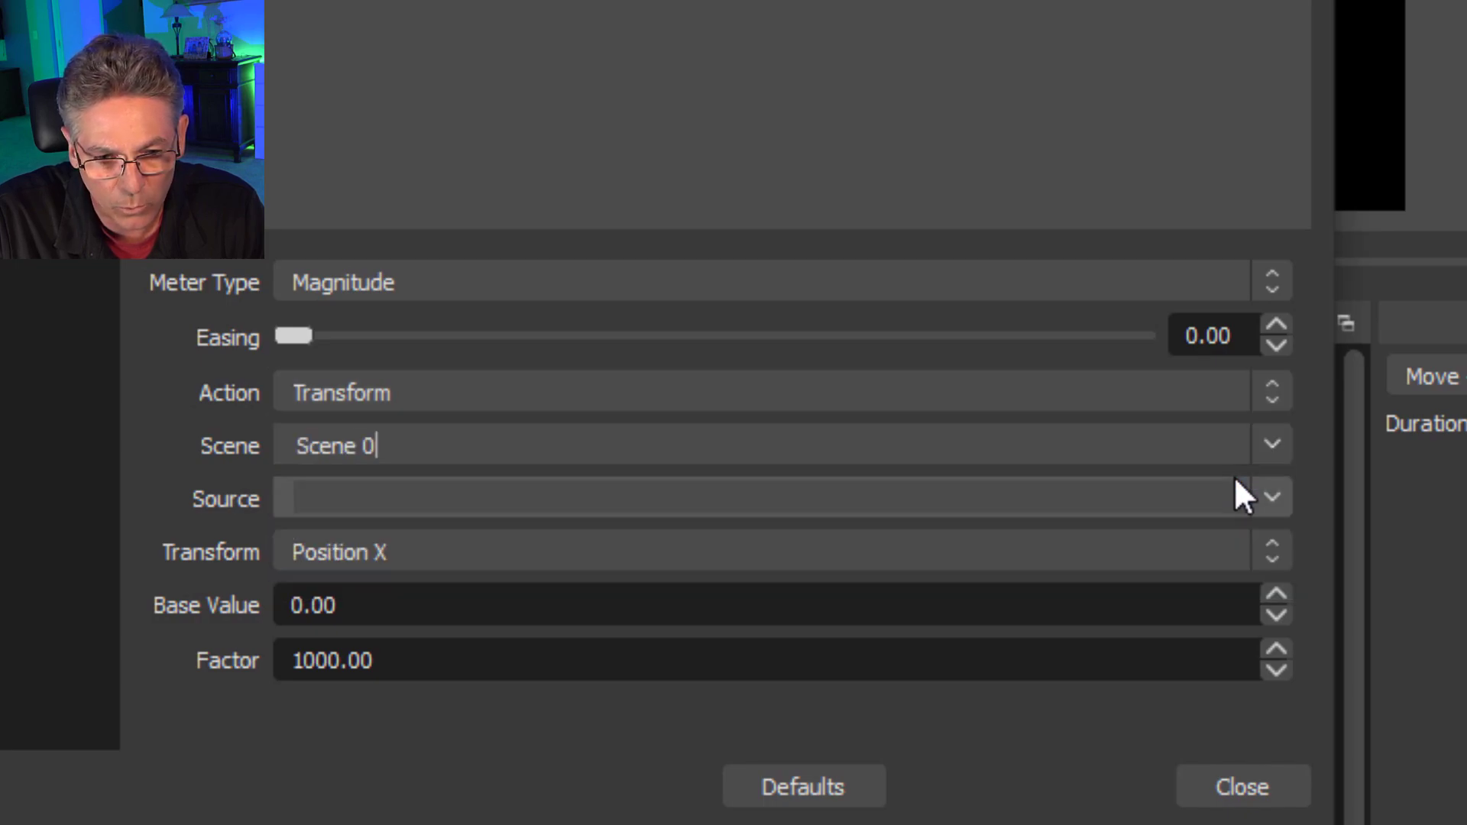
pyautogui.click(1270, 501)
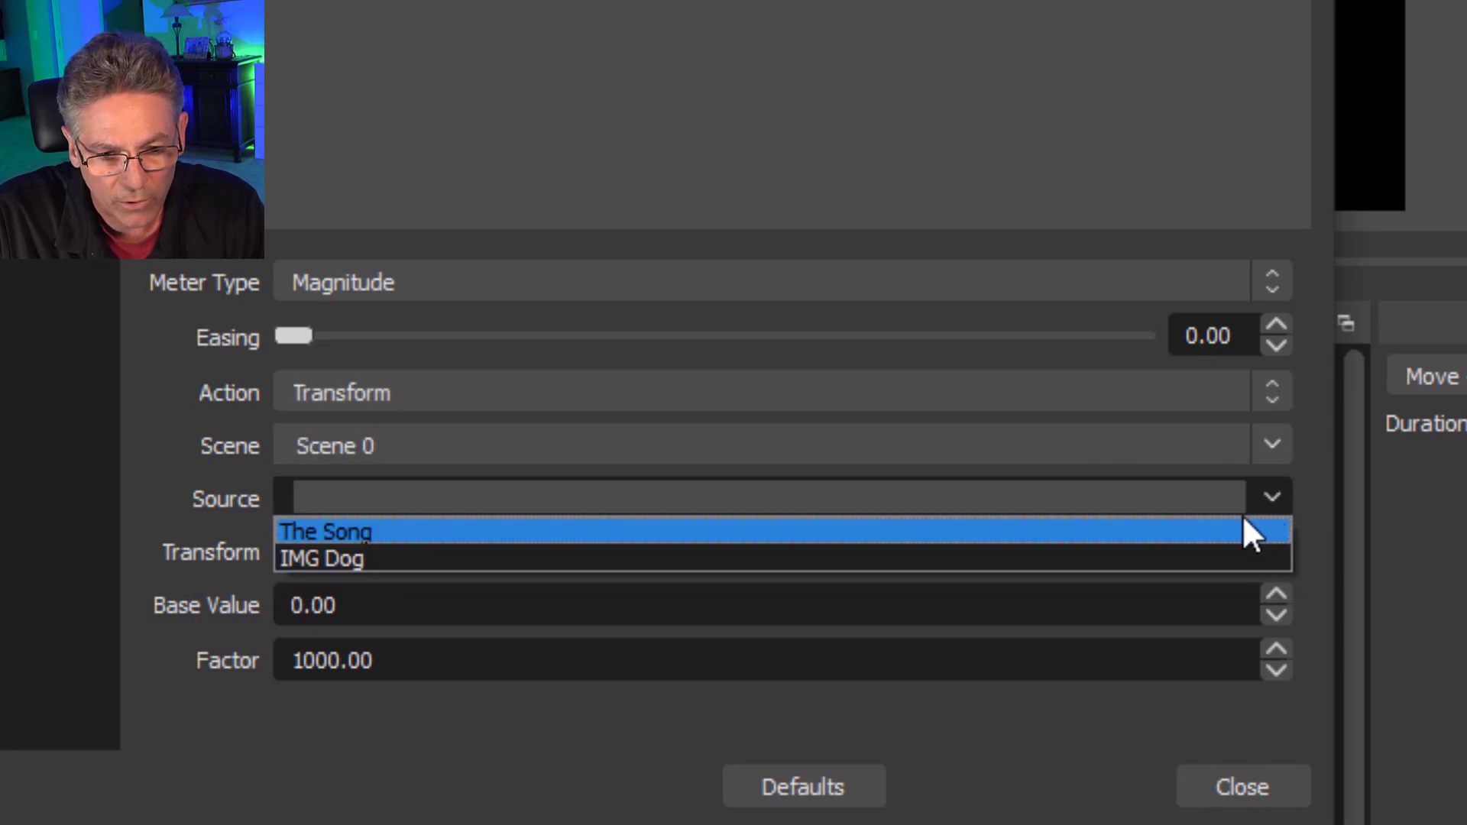
pyautogui.click(420, 562)
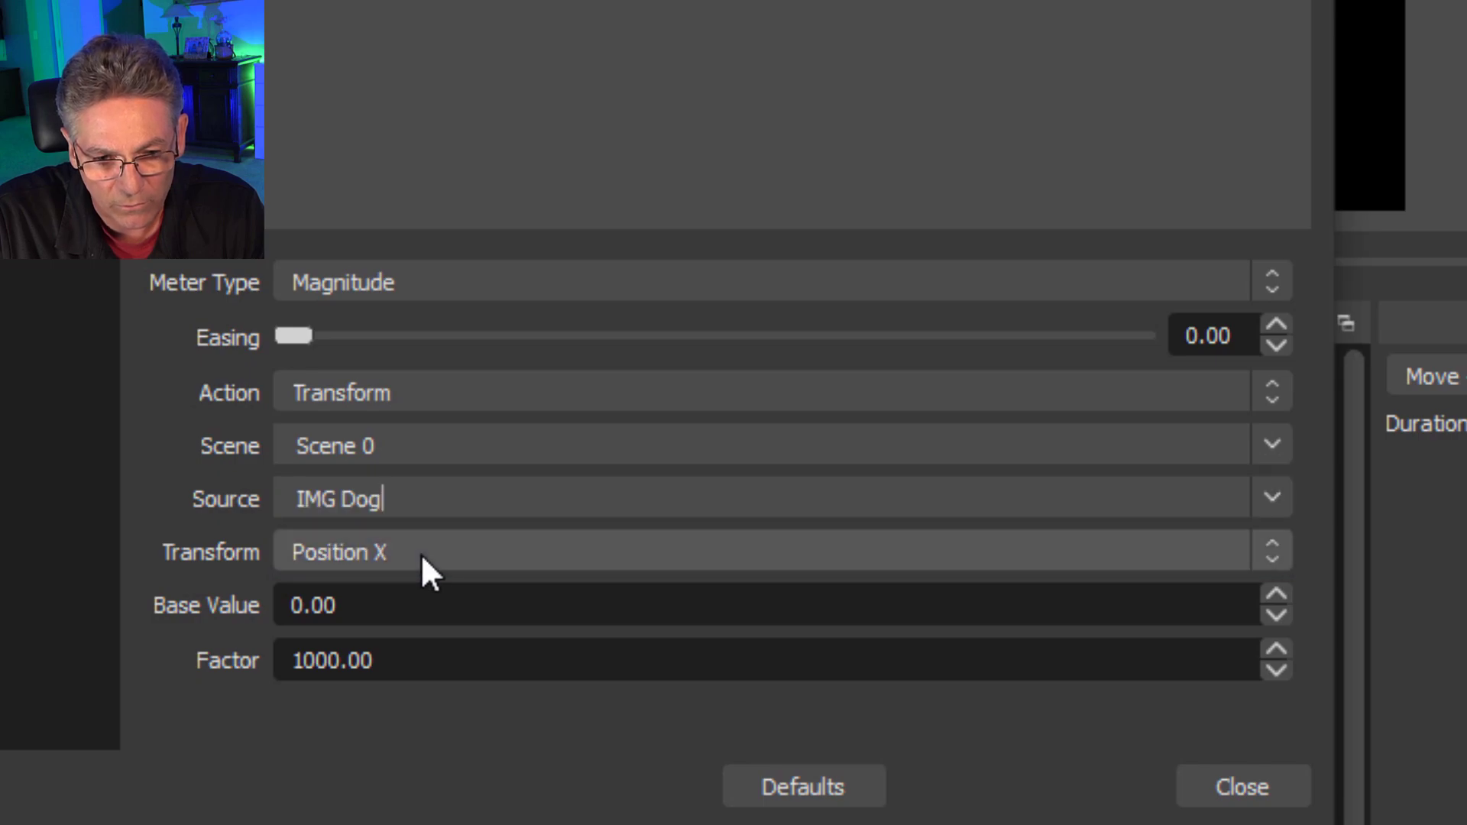
pyautogui.click(442, 551)
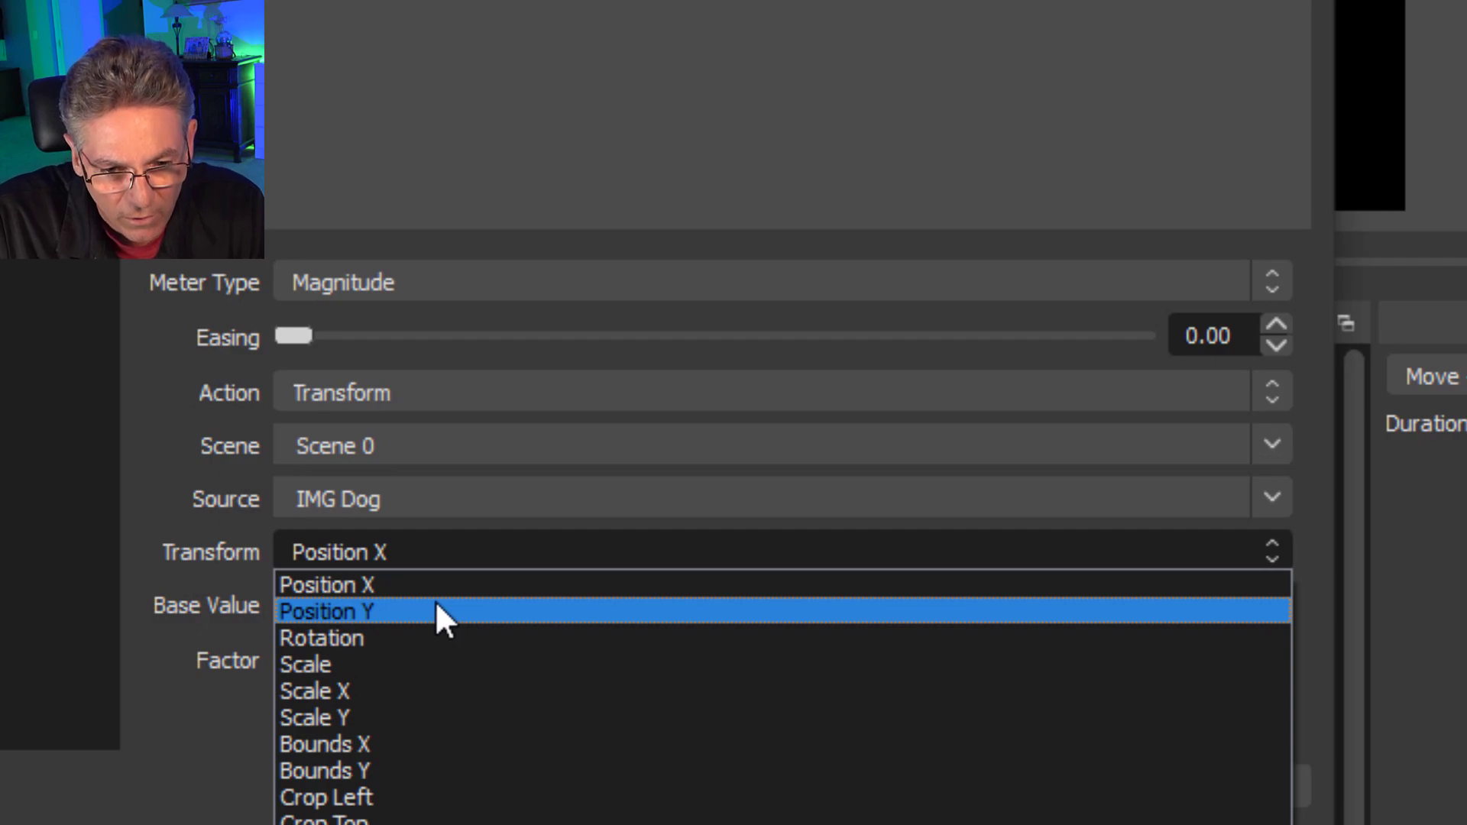
pyautogui.click(430, 585)
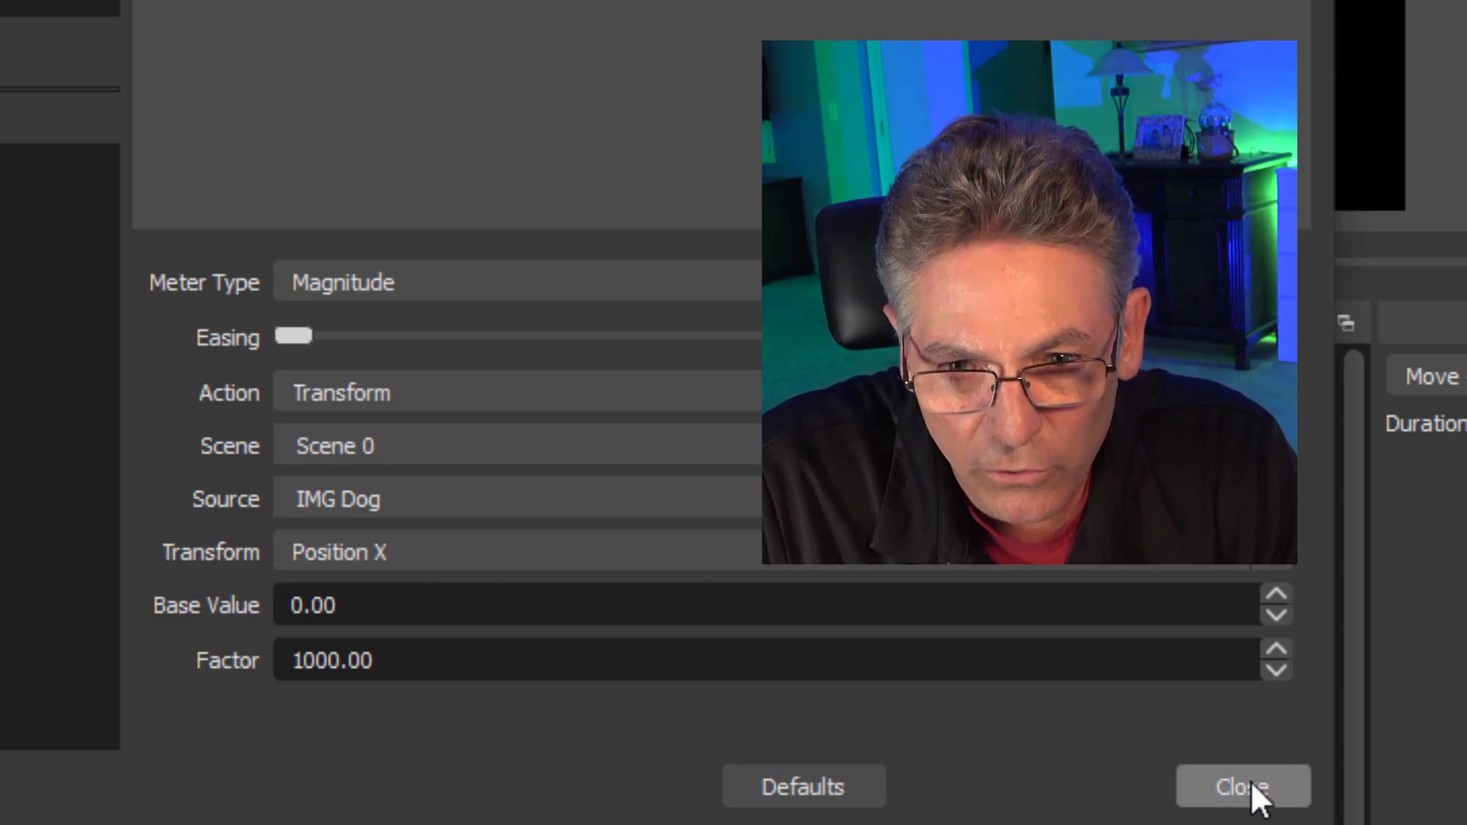
# Close the filter settings and try to move the dog picture sideways on the canvas.
pyautogui.click(1251, 784)
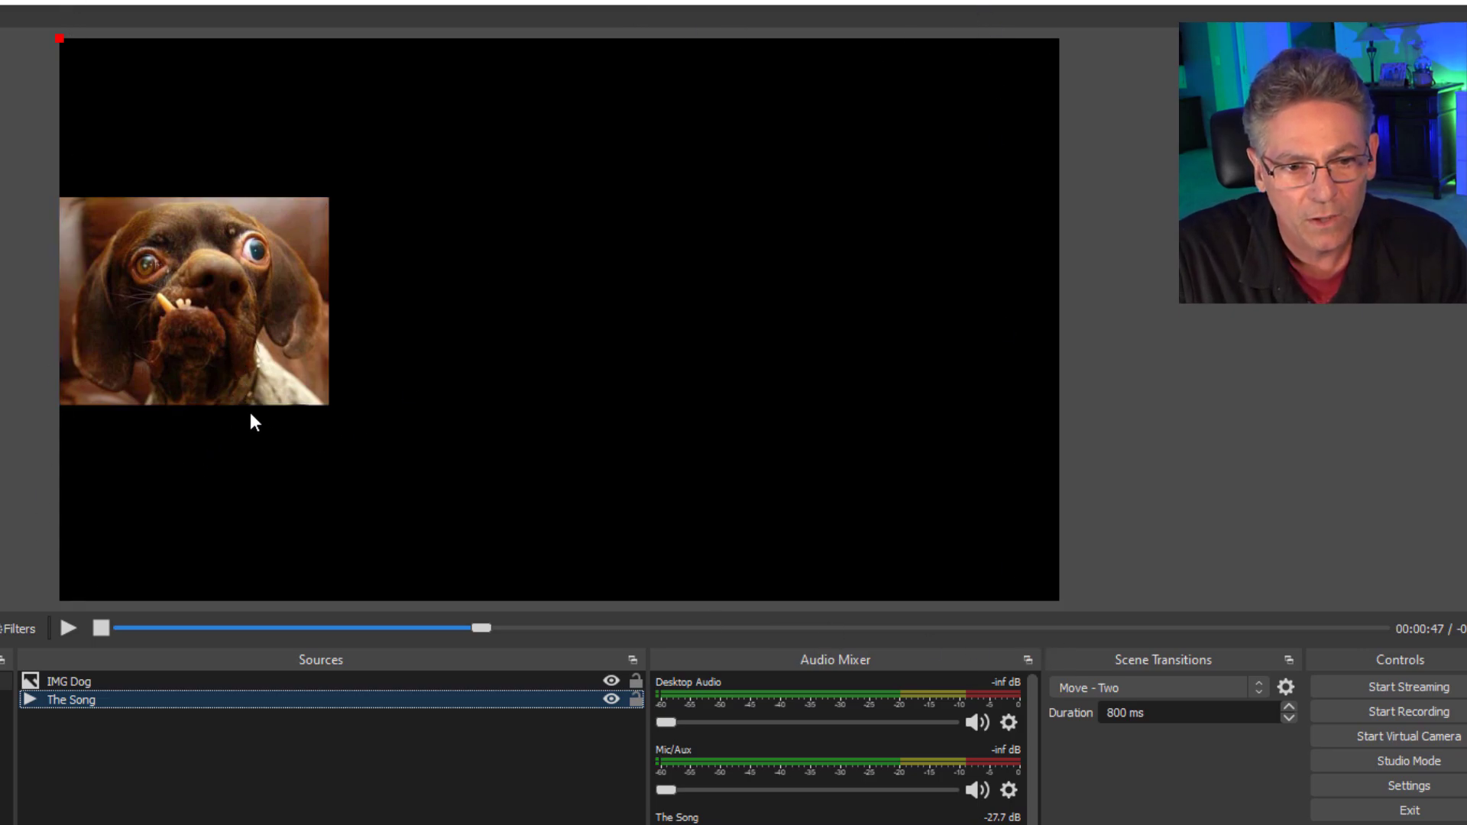
pyautogui.click(222, 340)
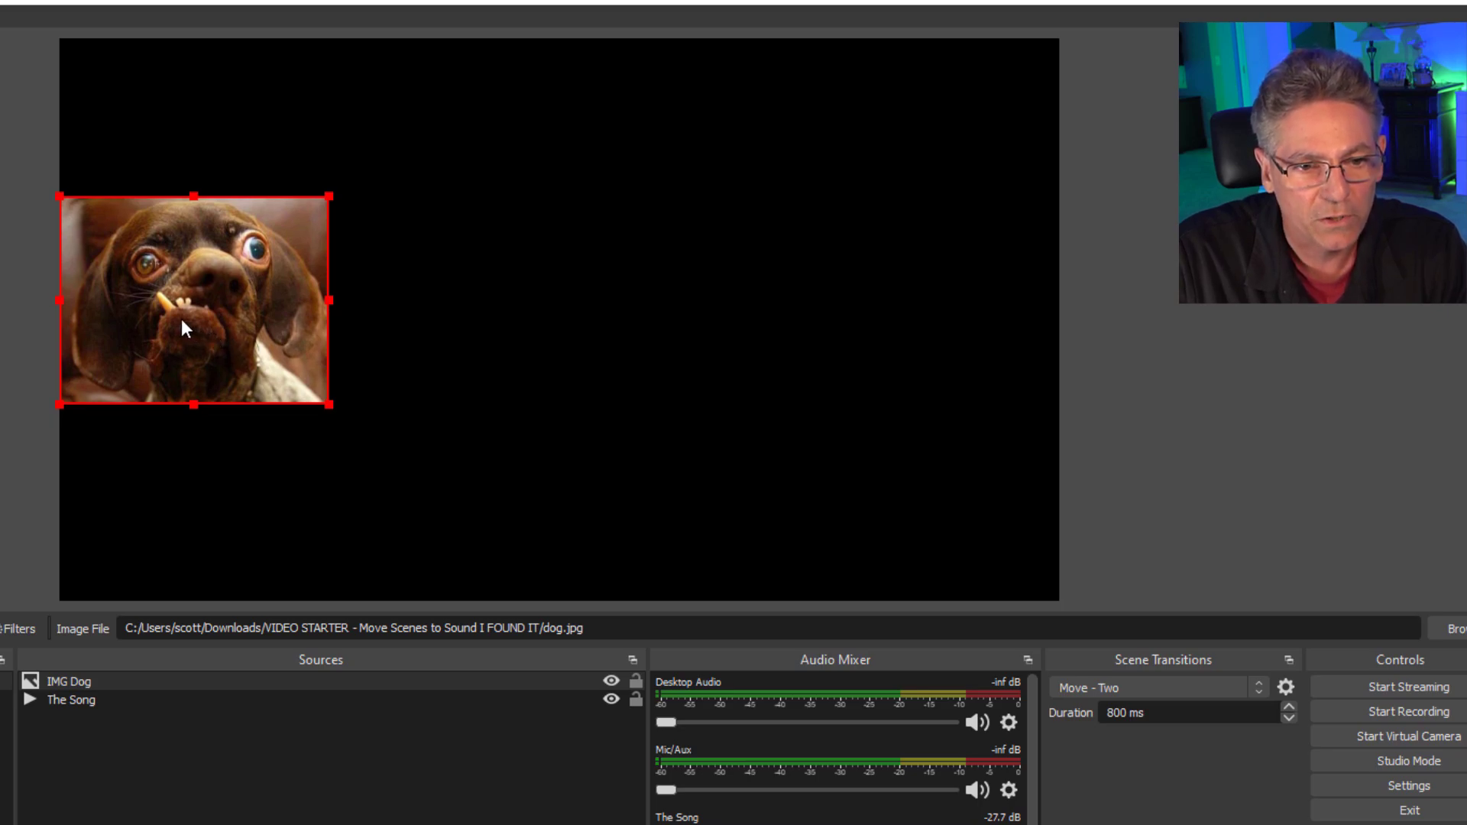
pyautogui.moveTo(181, 319); pyautogui.dragTo(278, 314)
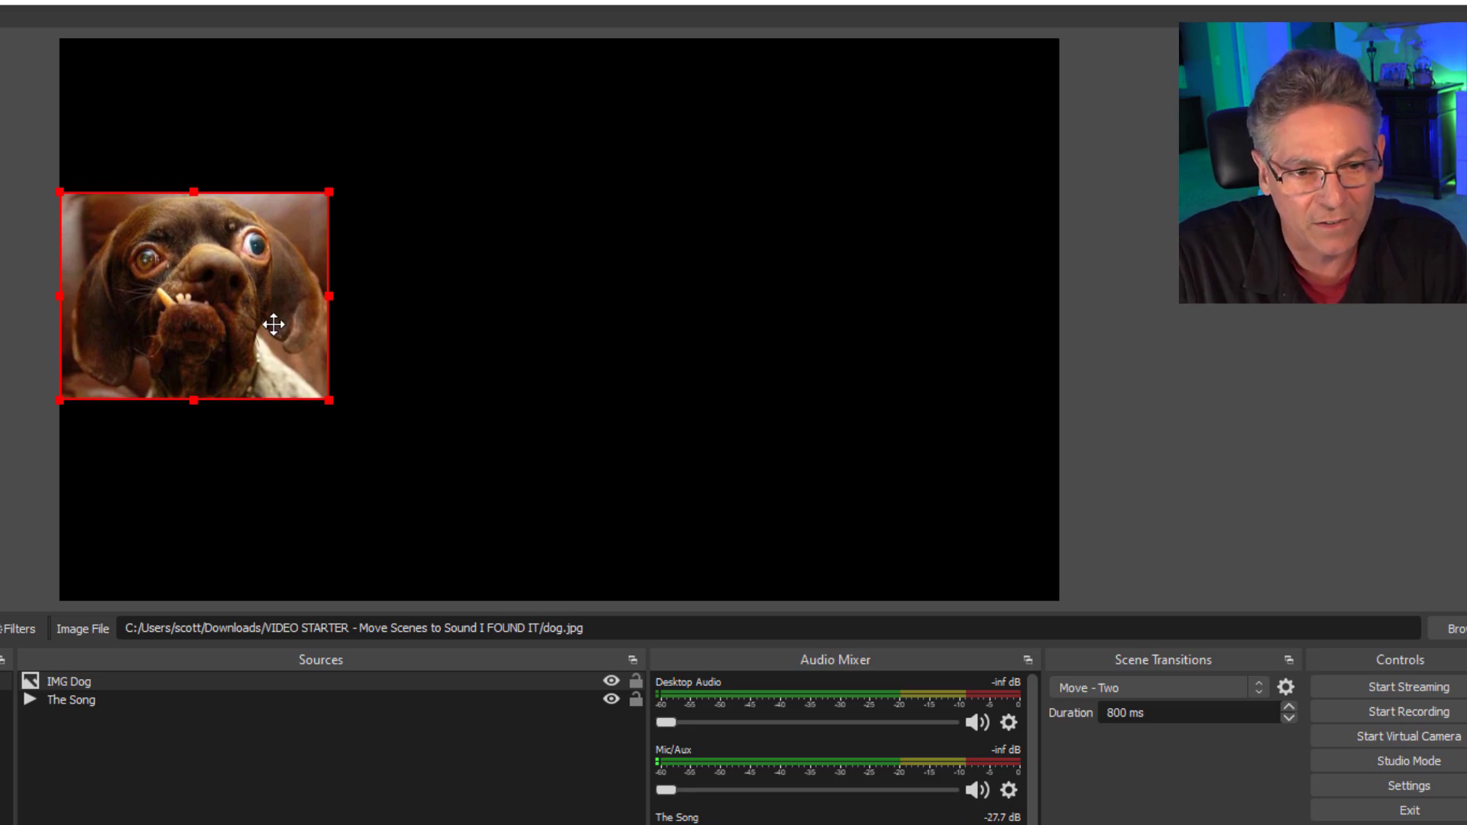
pyautogui.moveTo(273, 324); pyautogui.dragTo(274, 327)
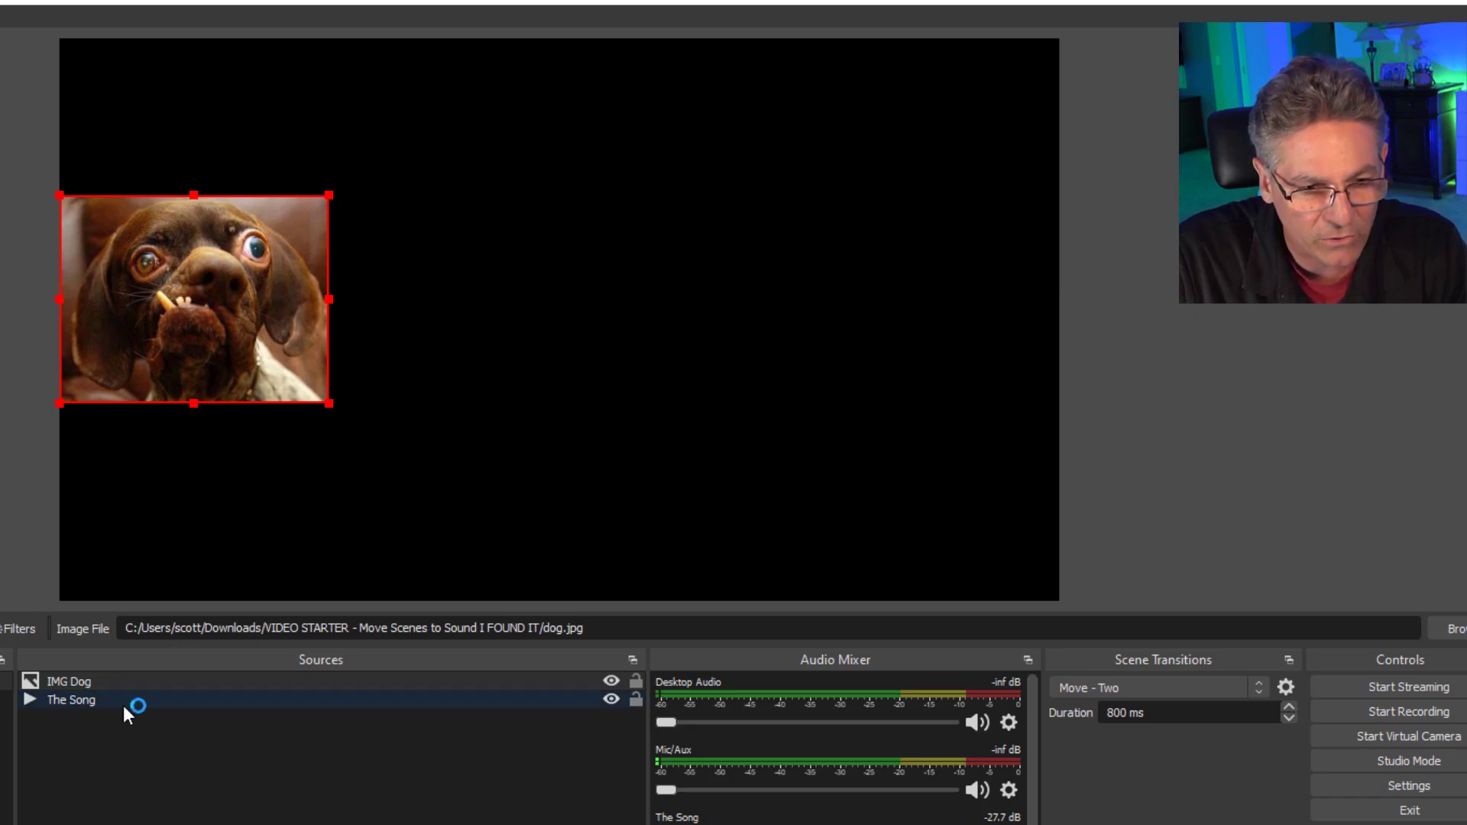
# In The Song's Audio Move Dog filter, try Base Values of 200 and 500 and settle on 700.
pyautogui.rightClick(142, 702)
pyautogui.click(184, 667)
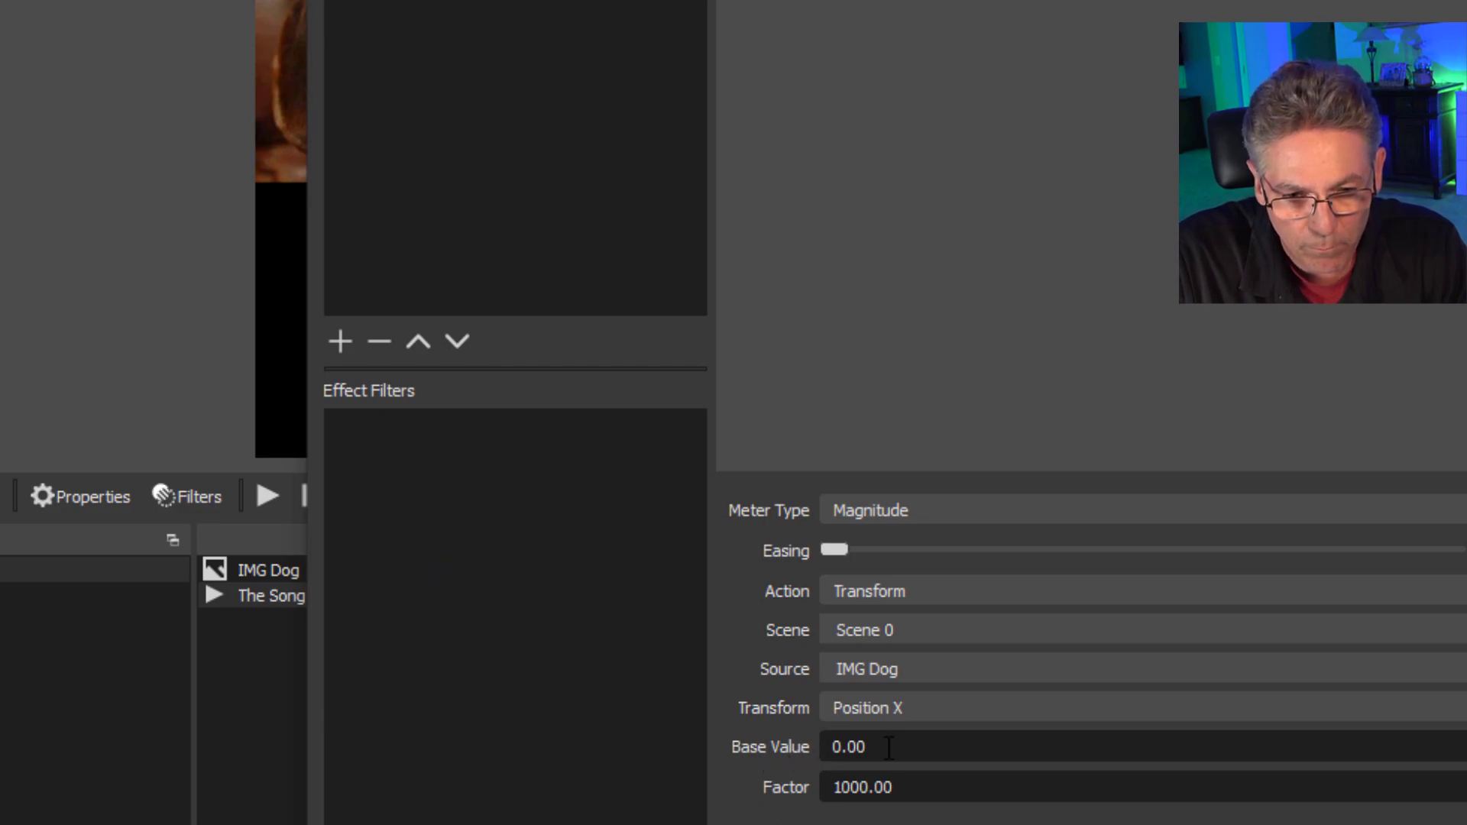
pyautogui.moveTo(902, 750); pyautogui.dragTo(788, 750)
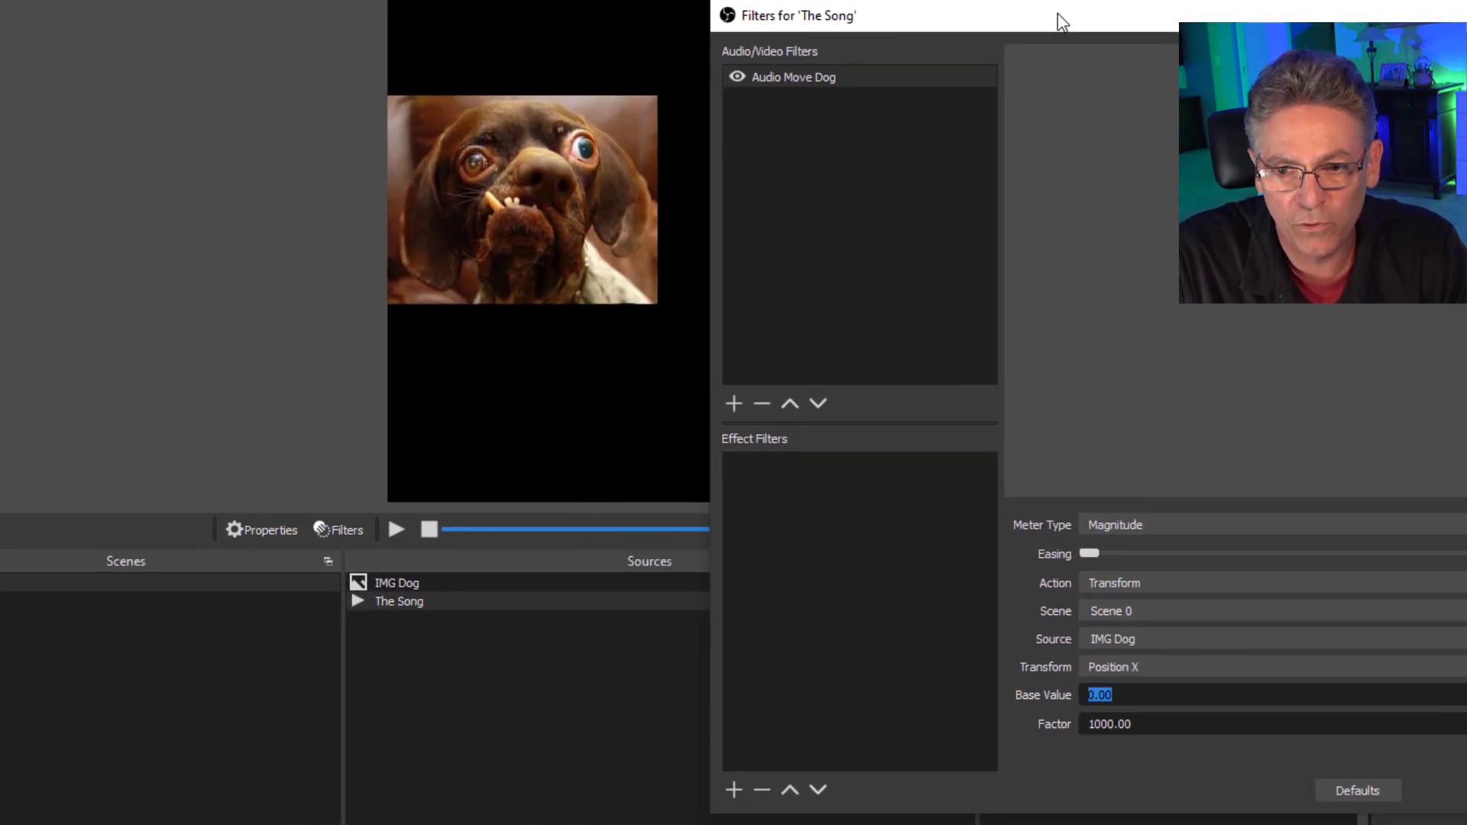
pyautogui.moveTo(1058, 13); pyautogui.dragTo(1214, 9)
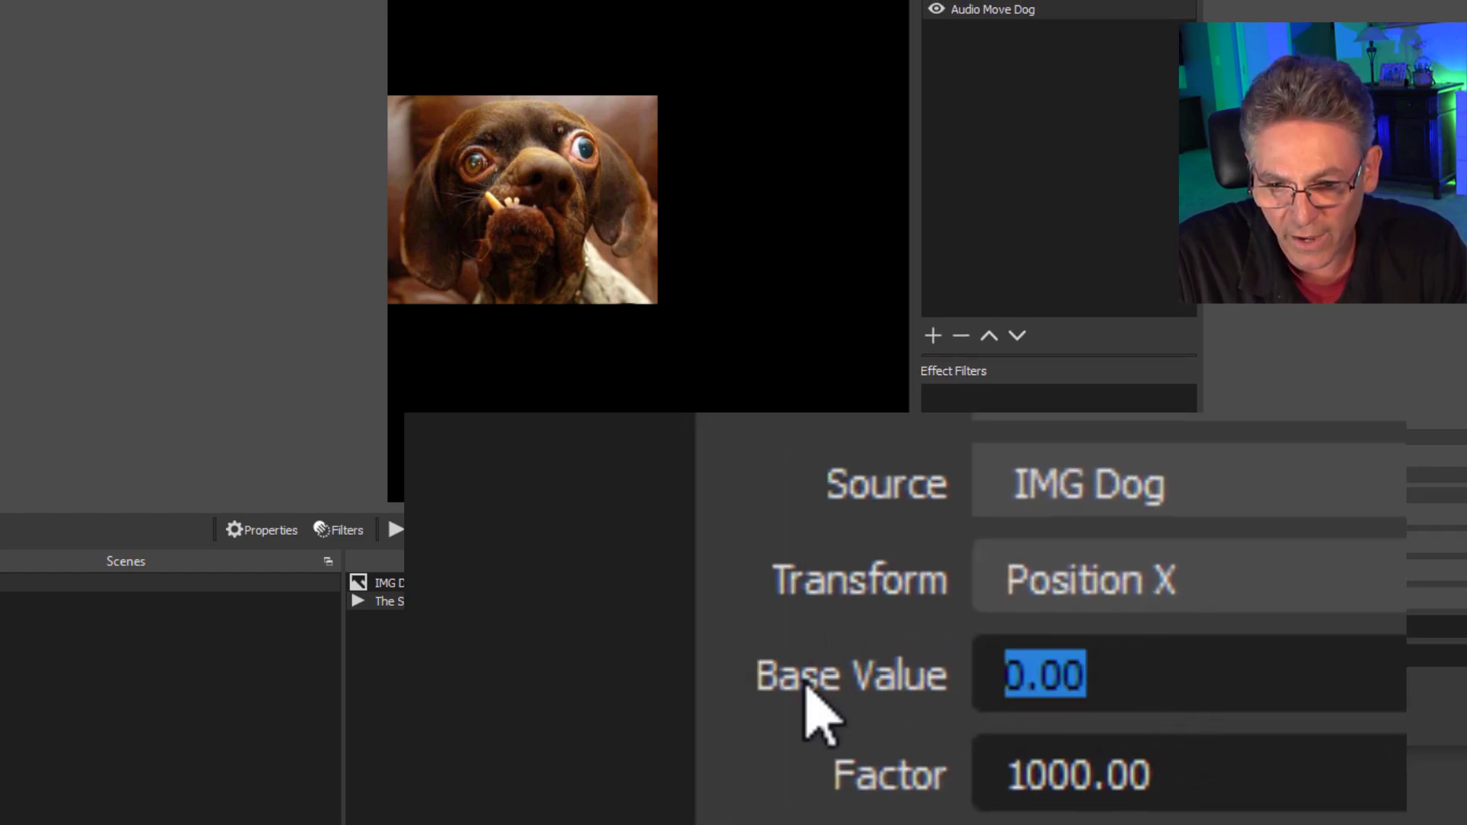
pyautogui.write('200')
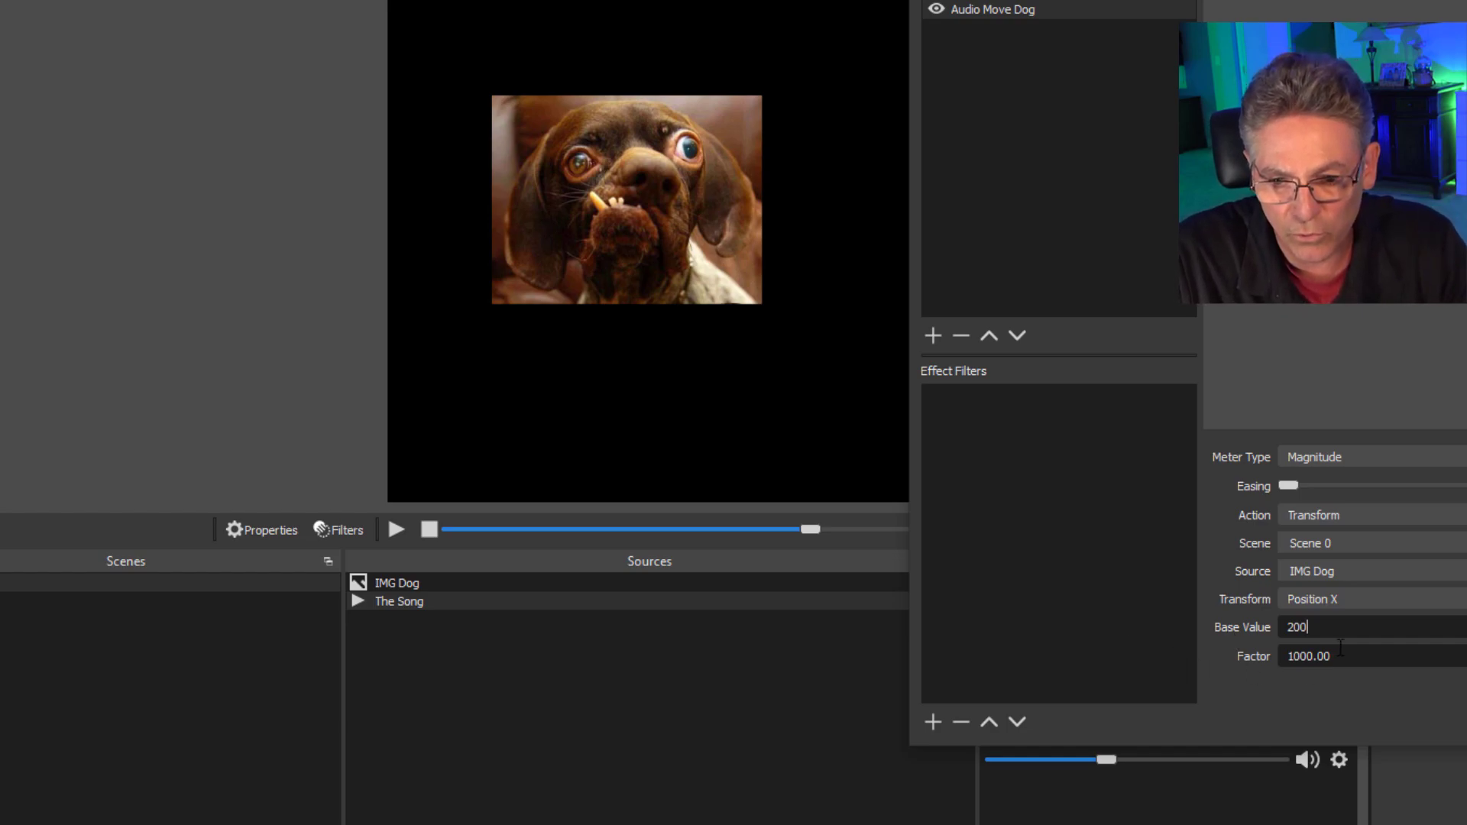
pyautogui.doubleClick(1329, 631)
pyautogui.write('500')
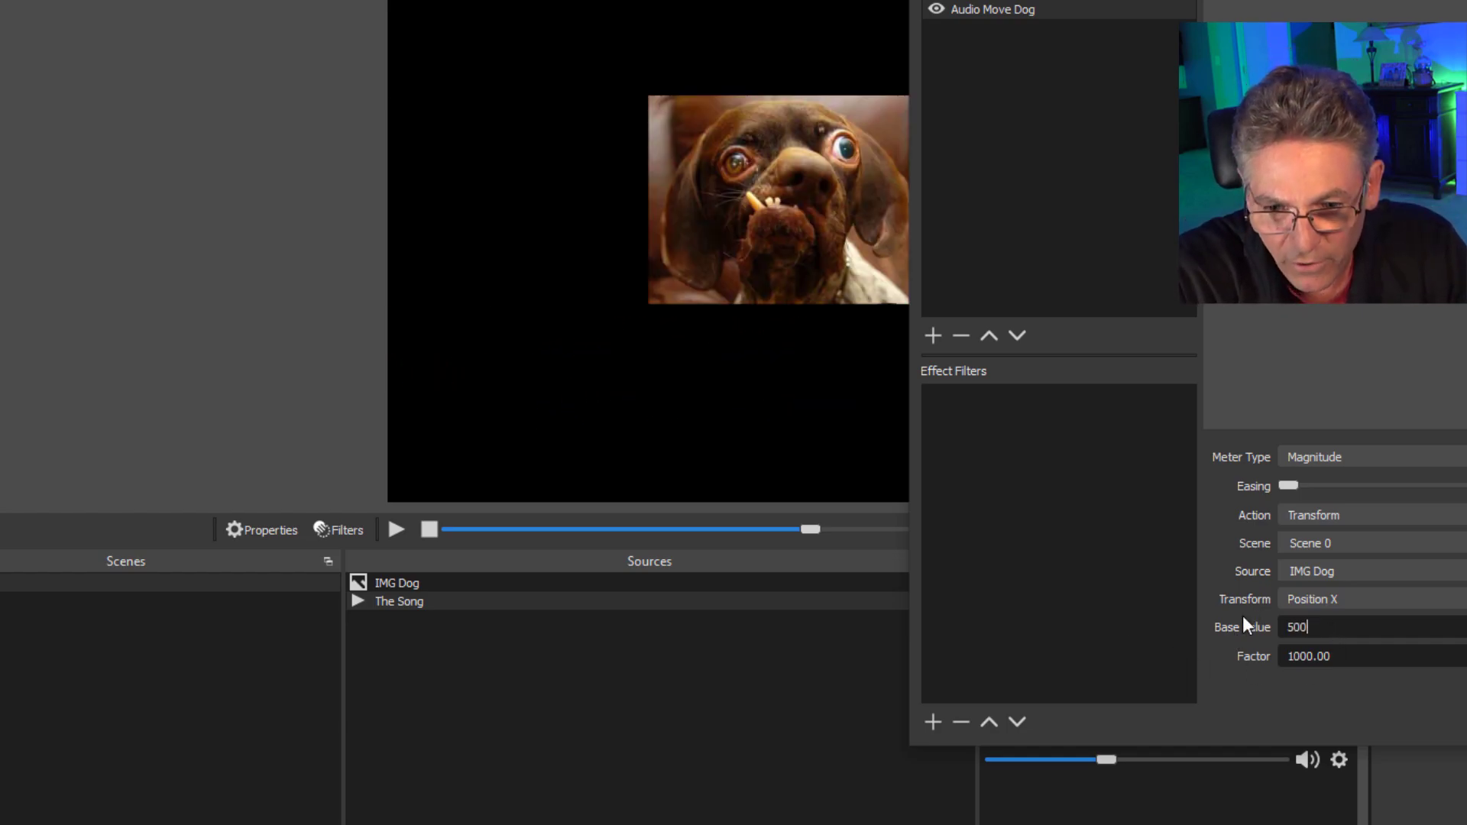
pyautogui.moveTo(1220, 2); pyautogui.dragTo(1303, 0)
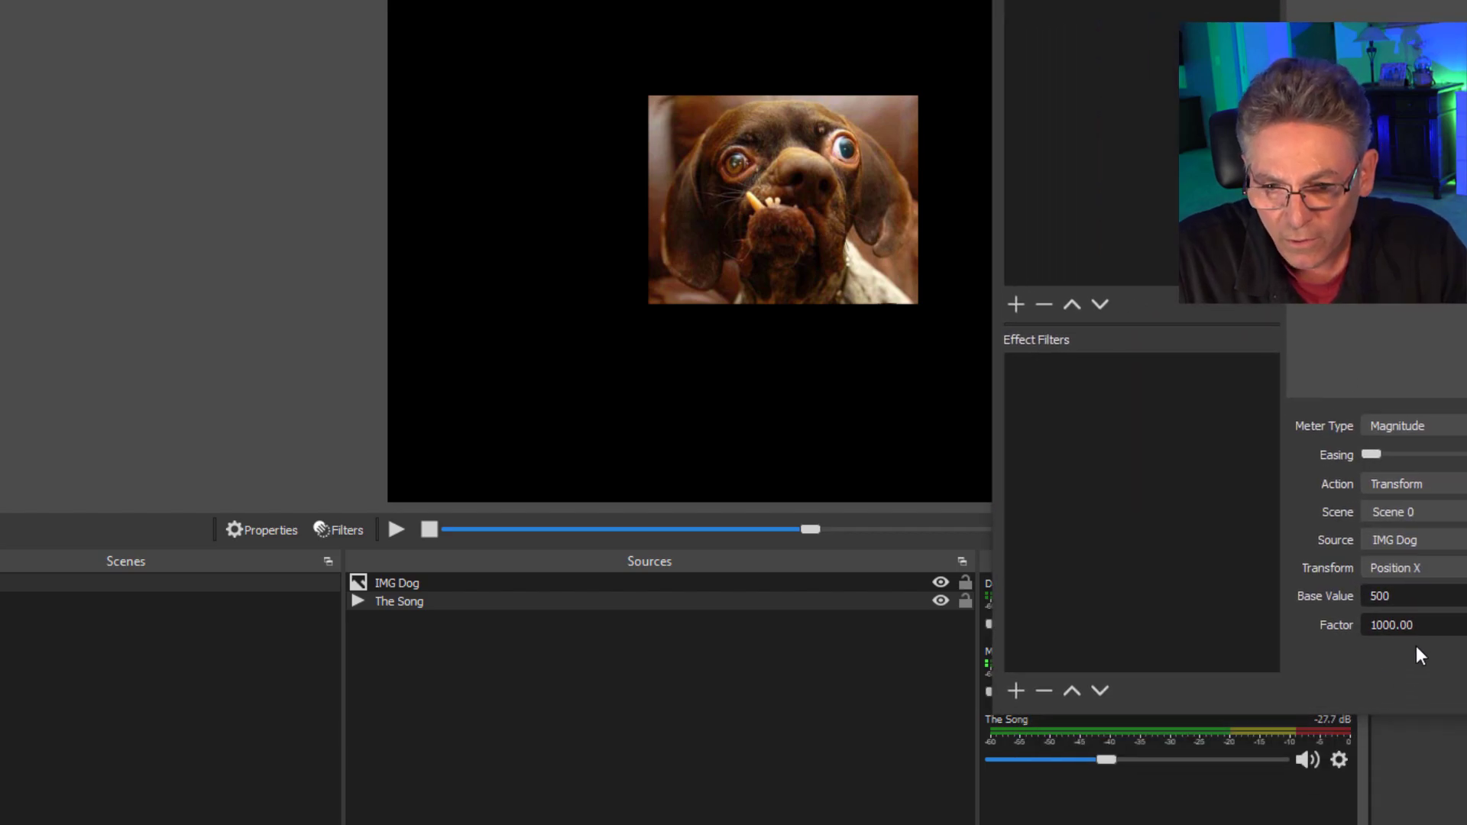
pyautogui.write('700')
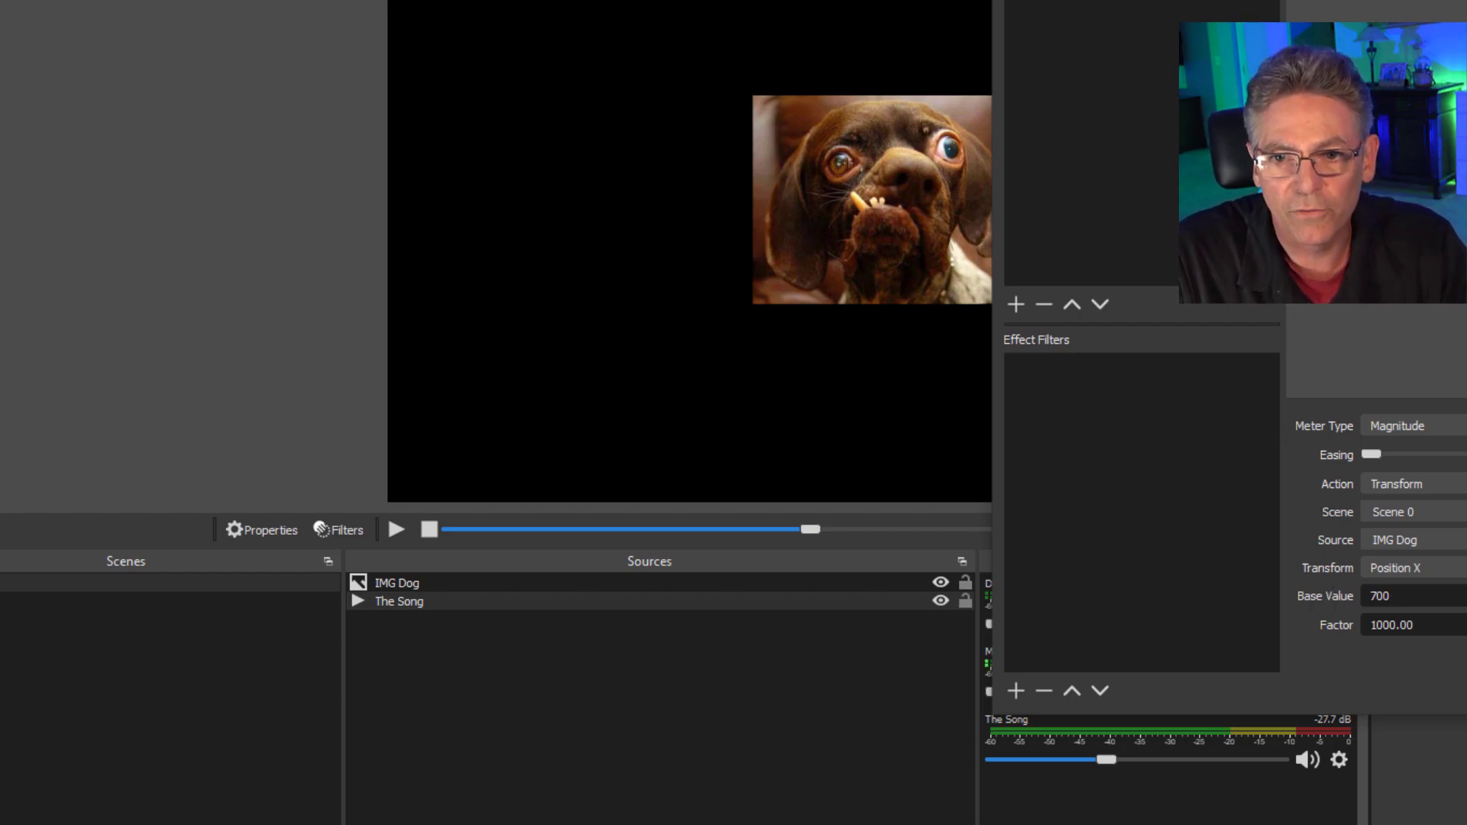
pyautogui.press('Escape')
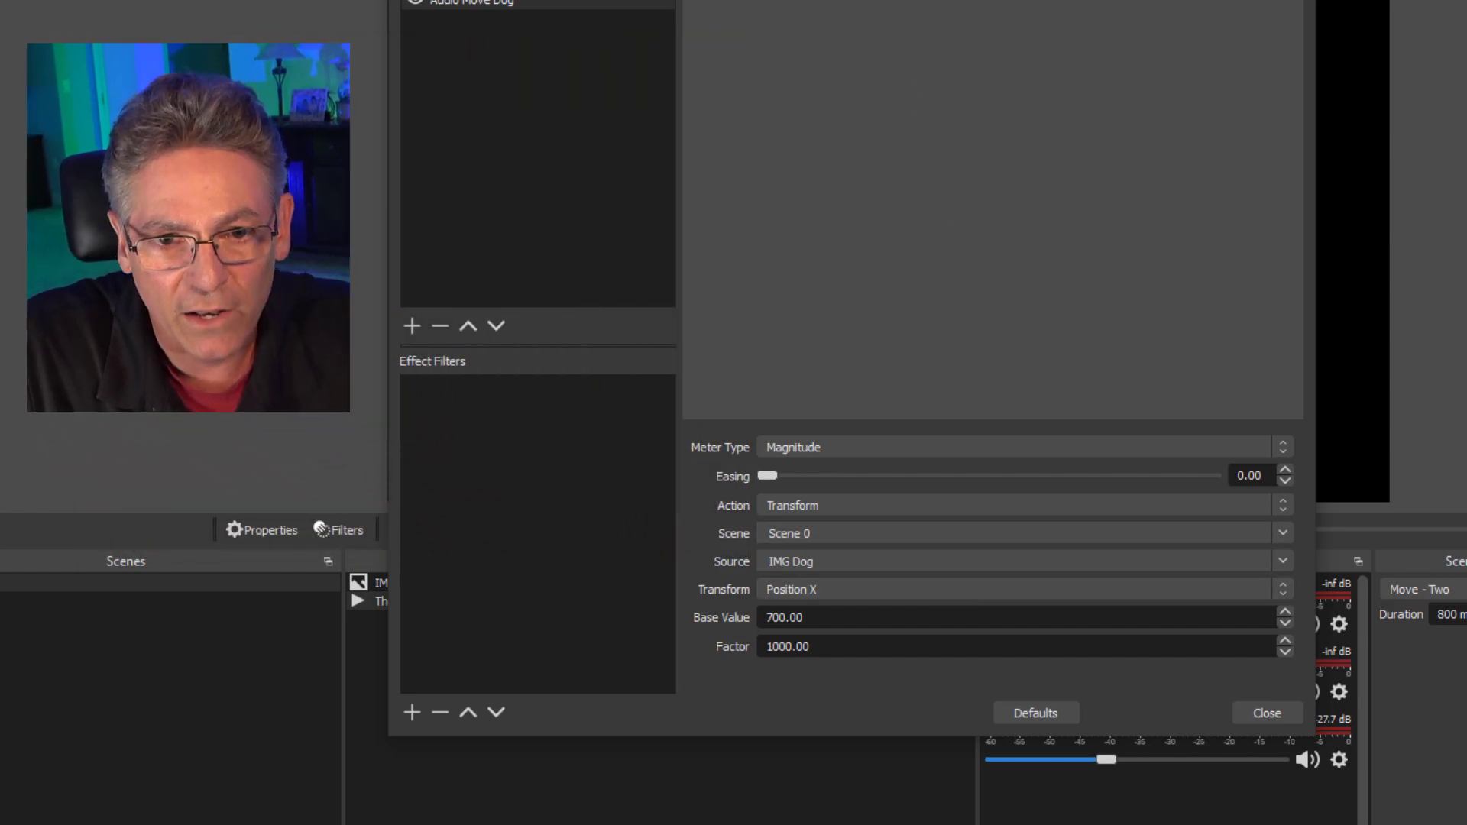
# Narrow the filters window and move it clear of the dog picture in the preview.
pyautogui.moveTo(869, 0); pyautogui.dragTo(275, 44)
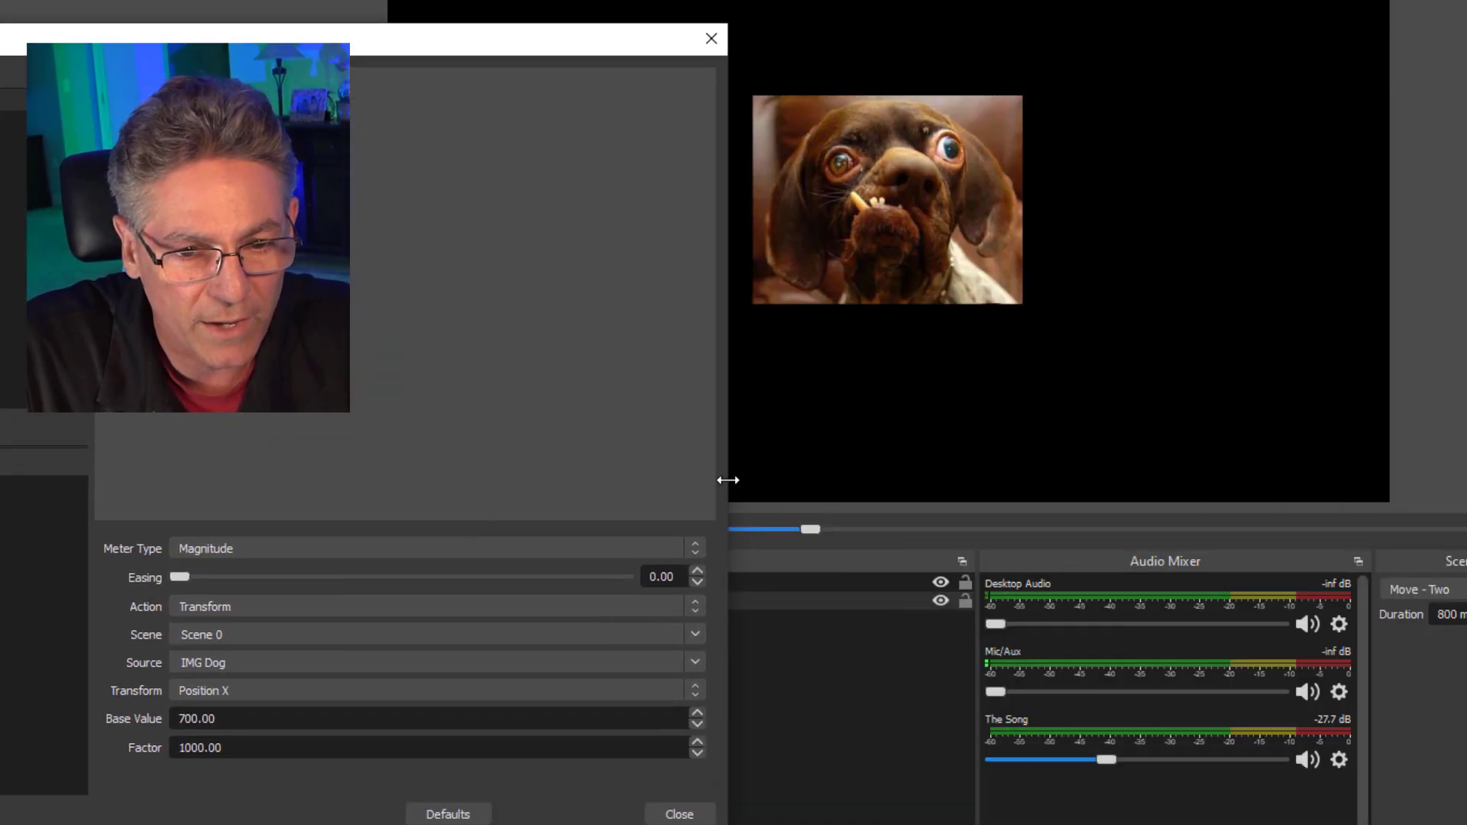
pyautogui.moveTo(727, 479); pyautogui.dragTo(399, 459)
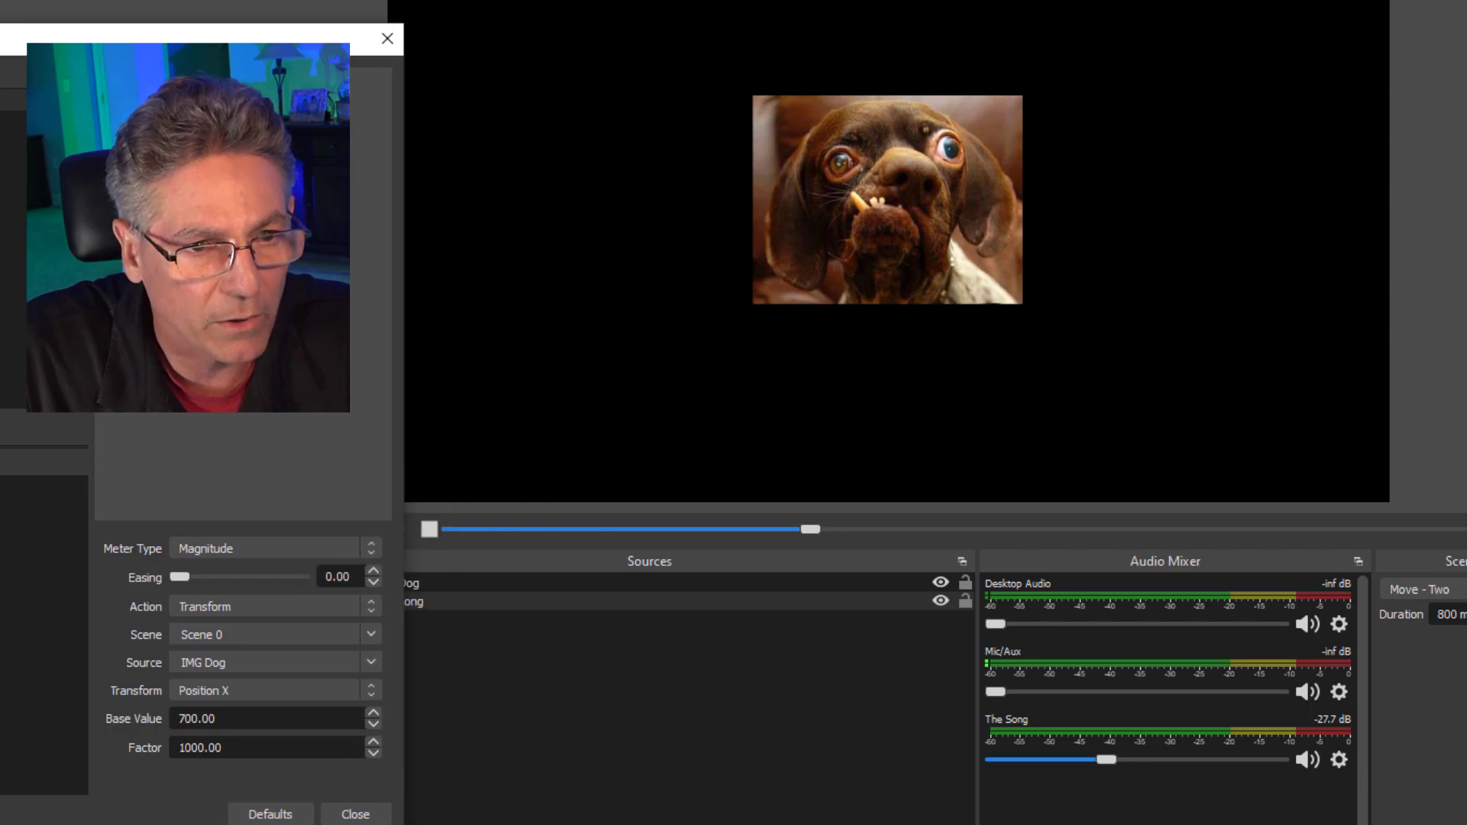
pyautogui.moveTo(229, 38); pyautogui.dragTo(1037, 475)
pyautogui.moveTo(1245, 398); pyautogui.dragTo(1466, 0)
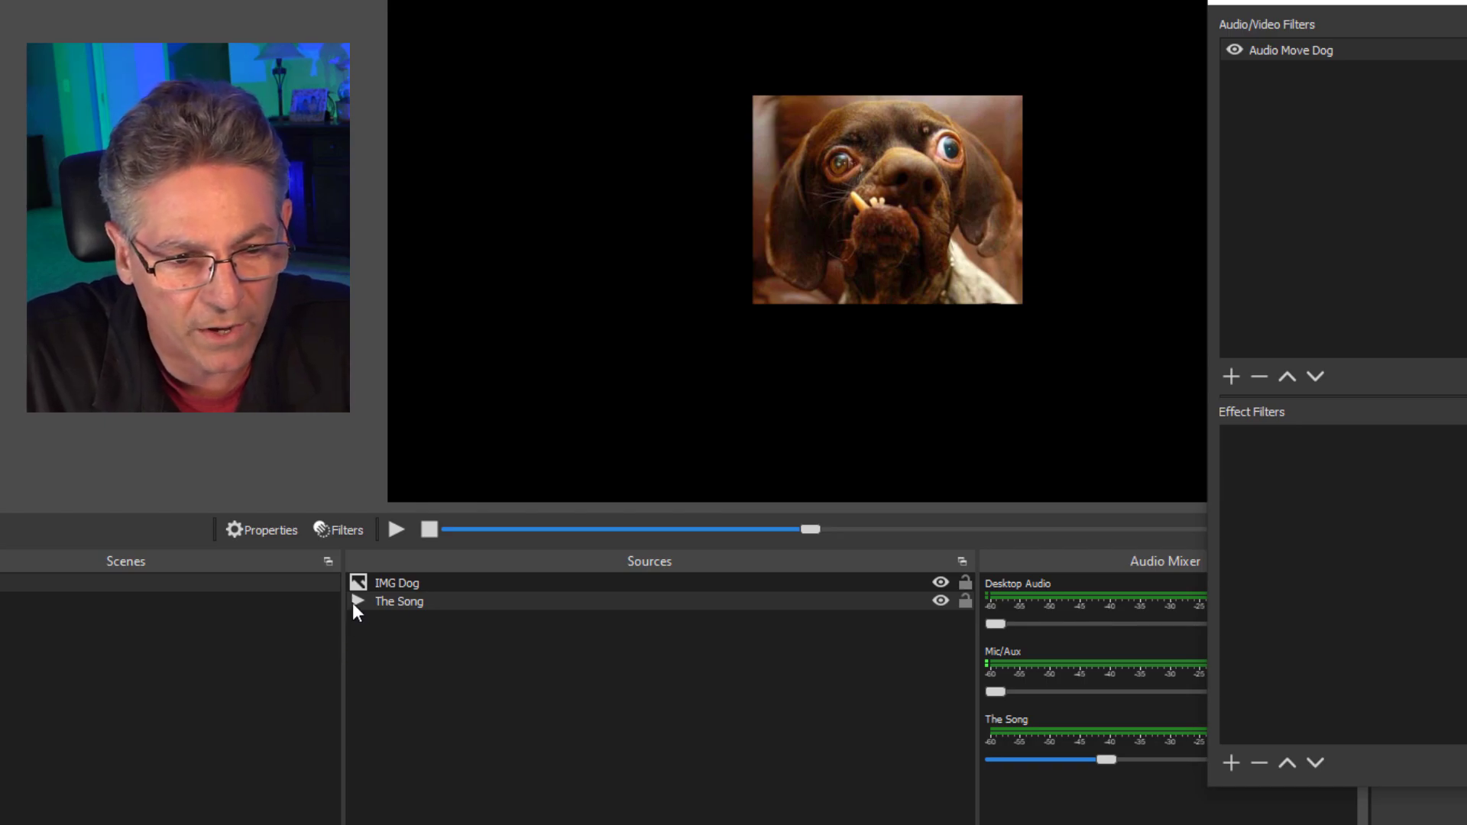
# Play the song and try mixer volumes of -32.7 dB and -1.4 dB, ending at -51.0 dB.
pyautogui.click(396, 530)
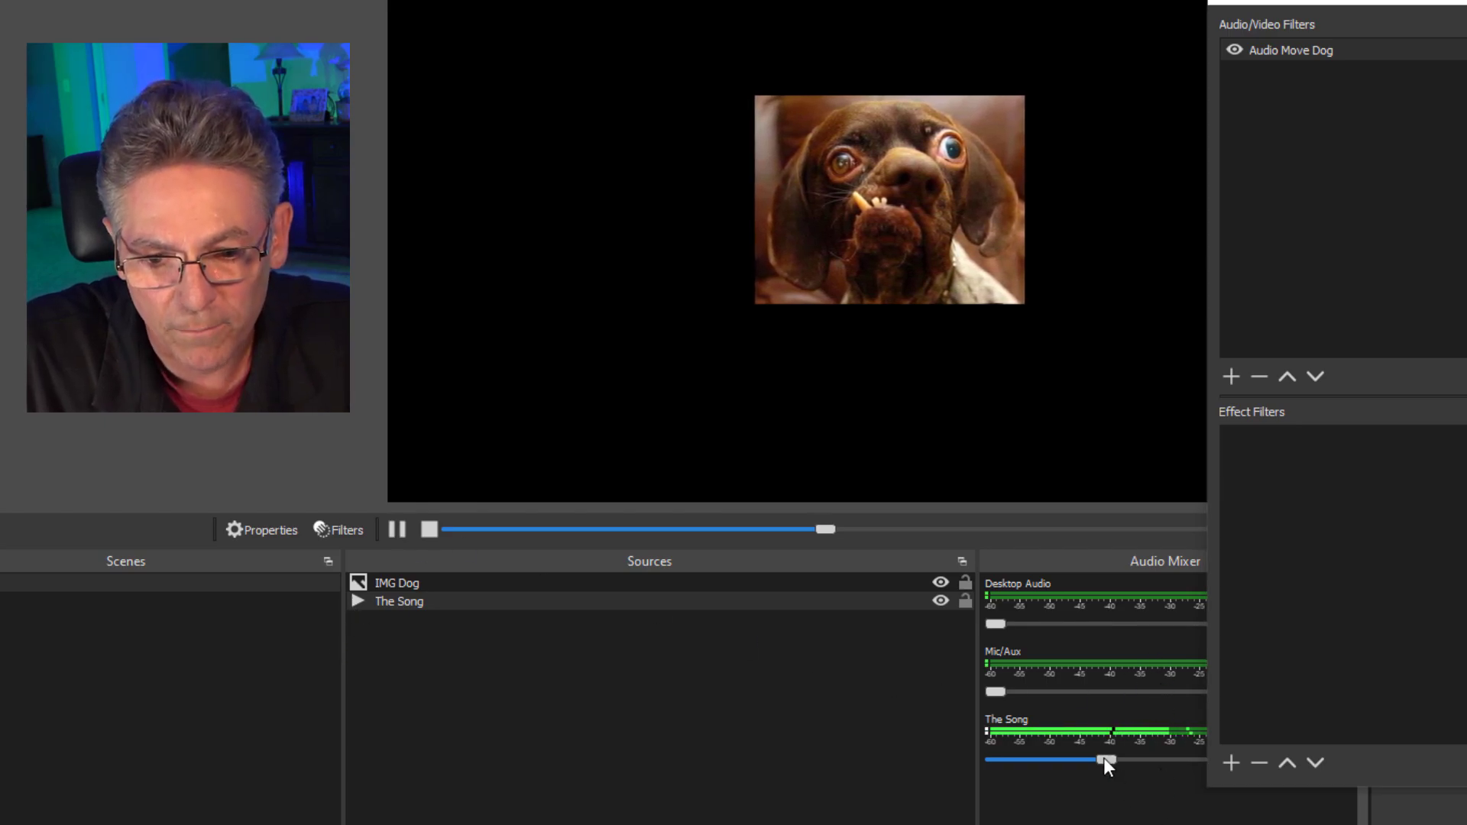
pyautogui.moveTo(1103, 757)
pyautogui.mouseDown()
pyautogui.moveTo(974, 756)
pyautogui.moveTo(1146, 761)
pyautogui.moveTo(1093, 763)
pyautogui.mouseUp()
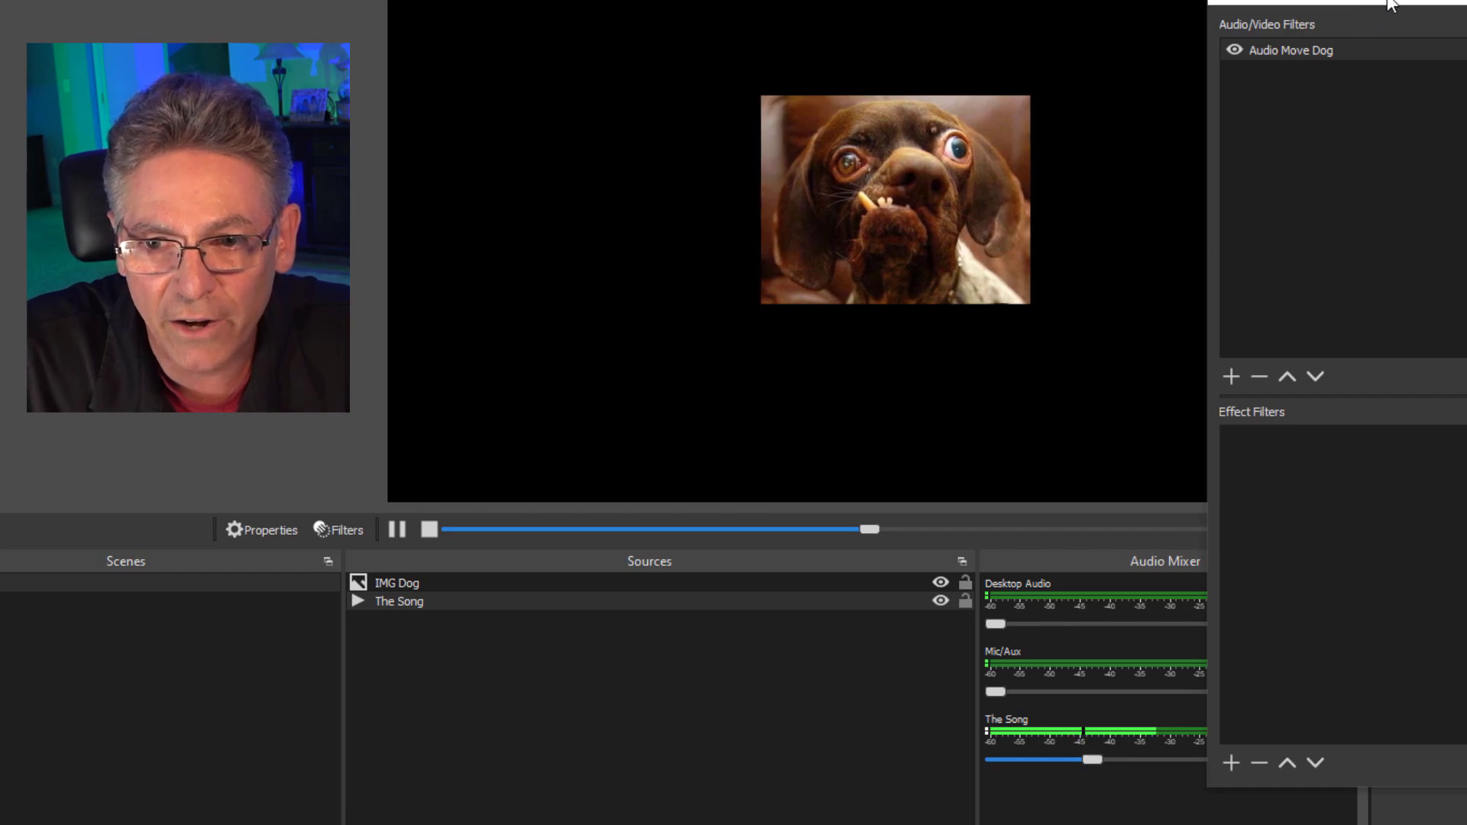
pyautogui.moveTo(1389, 4); pyautogui.dragTo(152, 188)
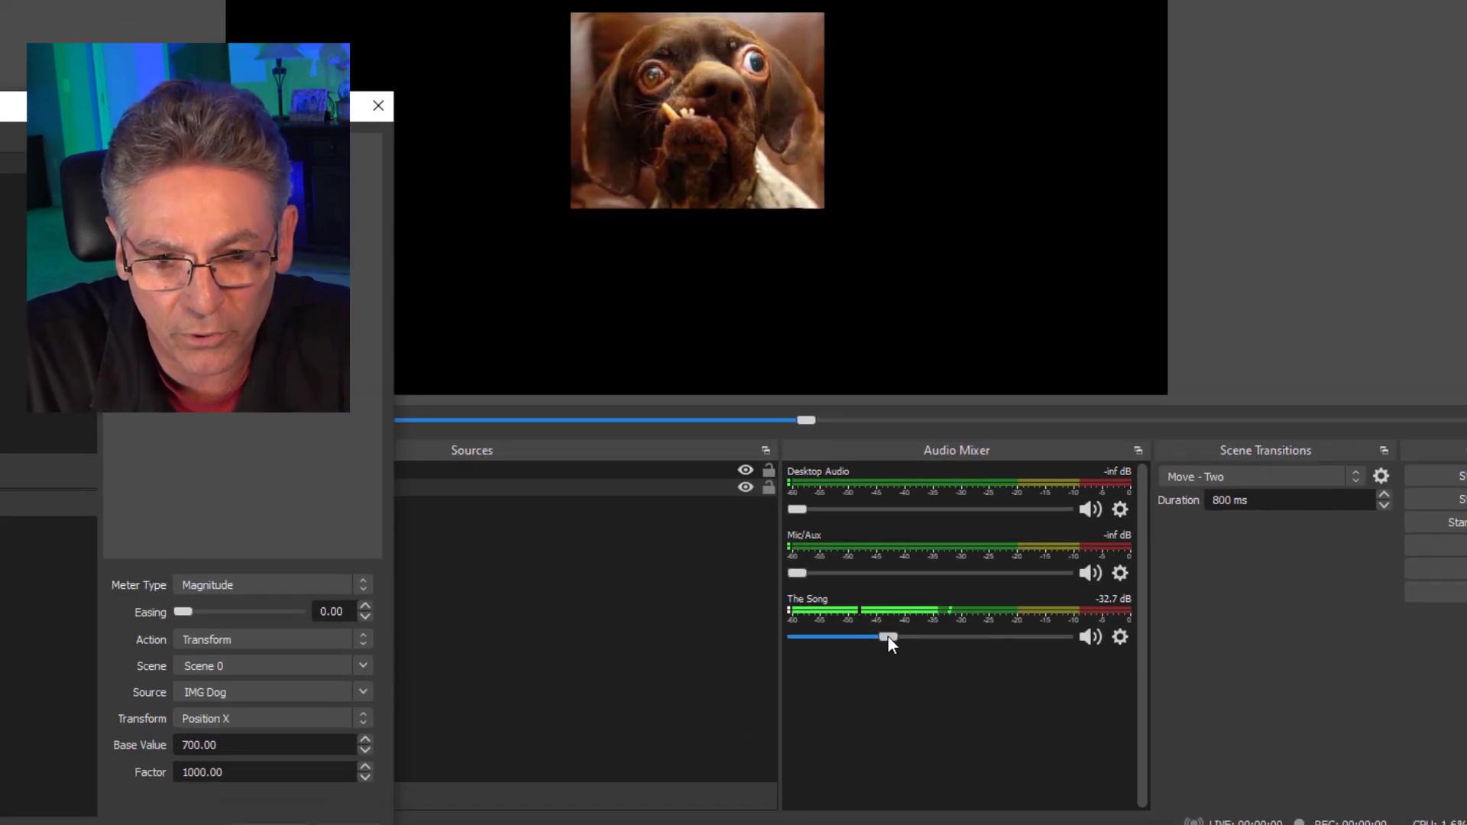
pyautogui.moveTo(888, 635); pyautogui.dragTo(1045, 662)
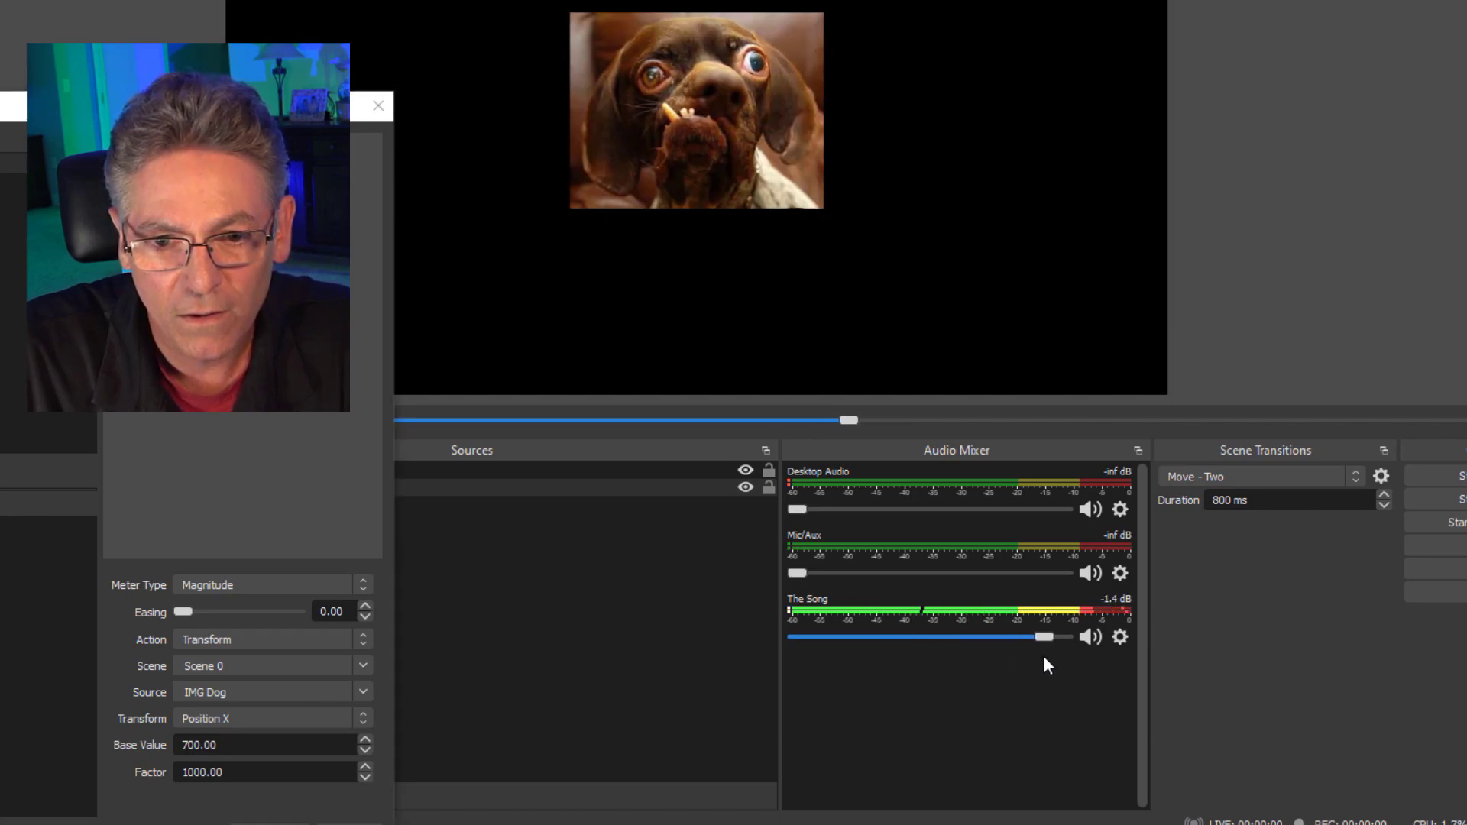
pyautogui.moveTo(1044, 657); pyautogui.dragTo(851, 661)
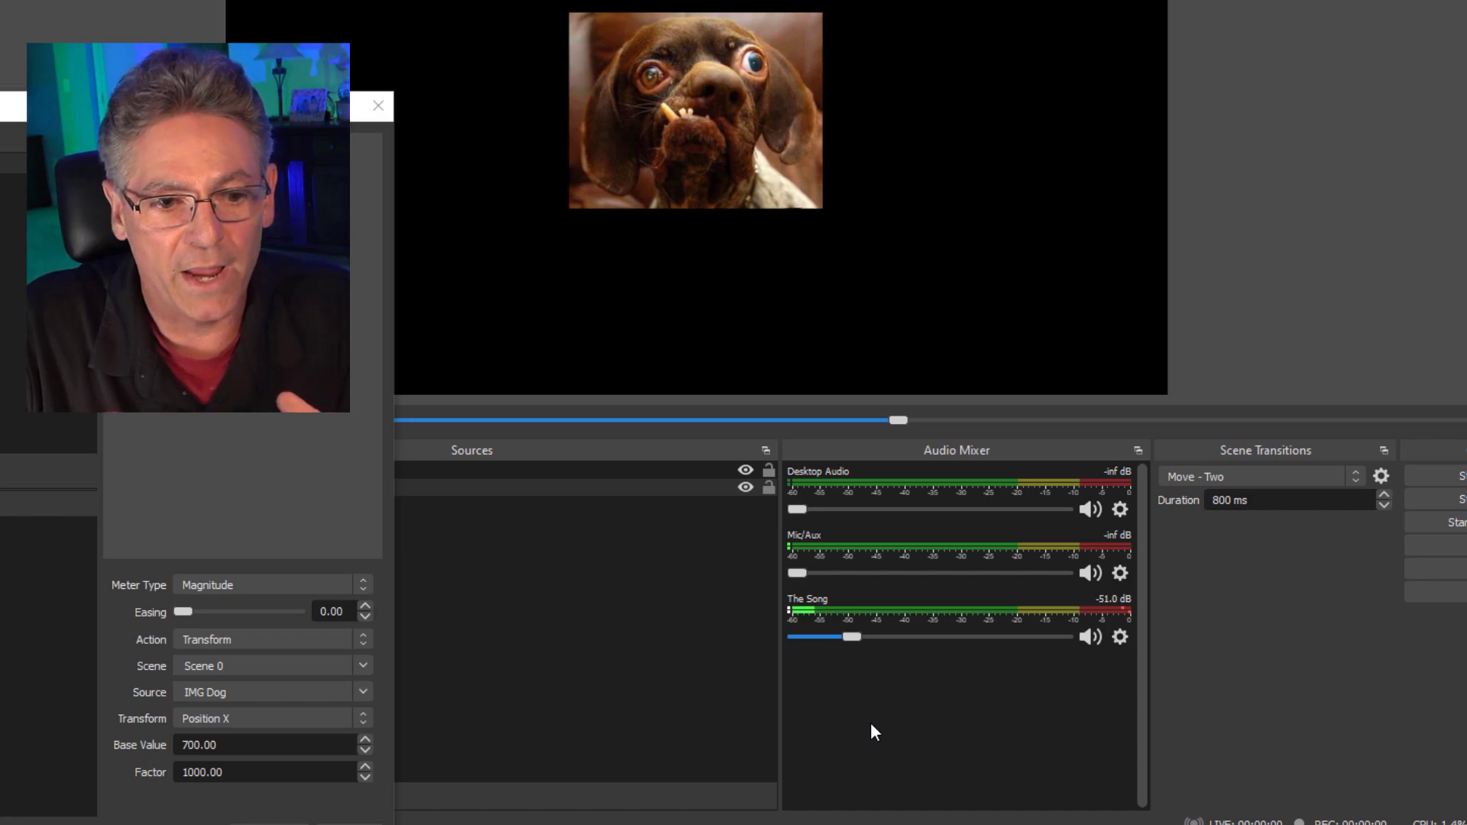
# Raise the Audio Move Dog filter's Factor through 7000, 9999 and 99999 to 999999.
pyautogui.moveTo(183, 107); pyautogui.dragTo(1366, 0)
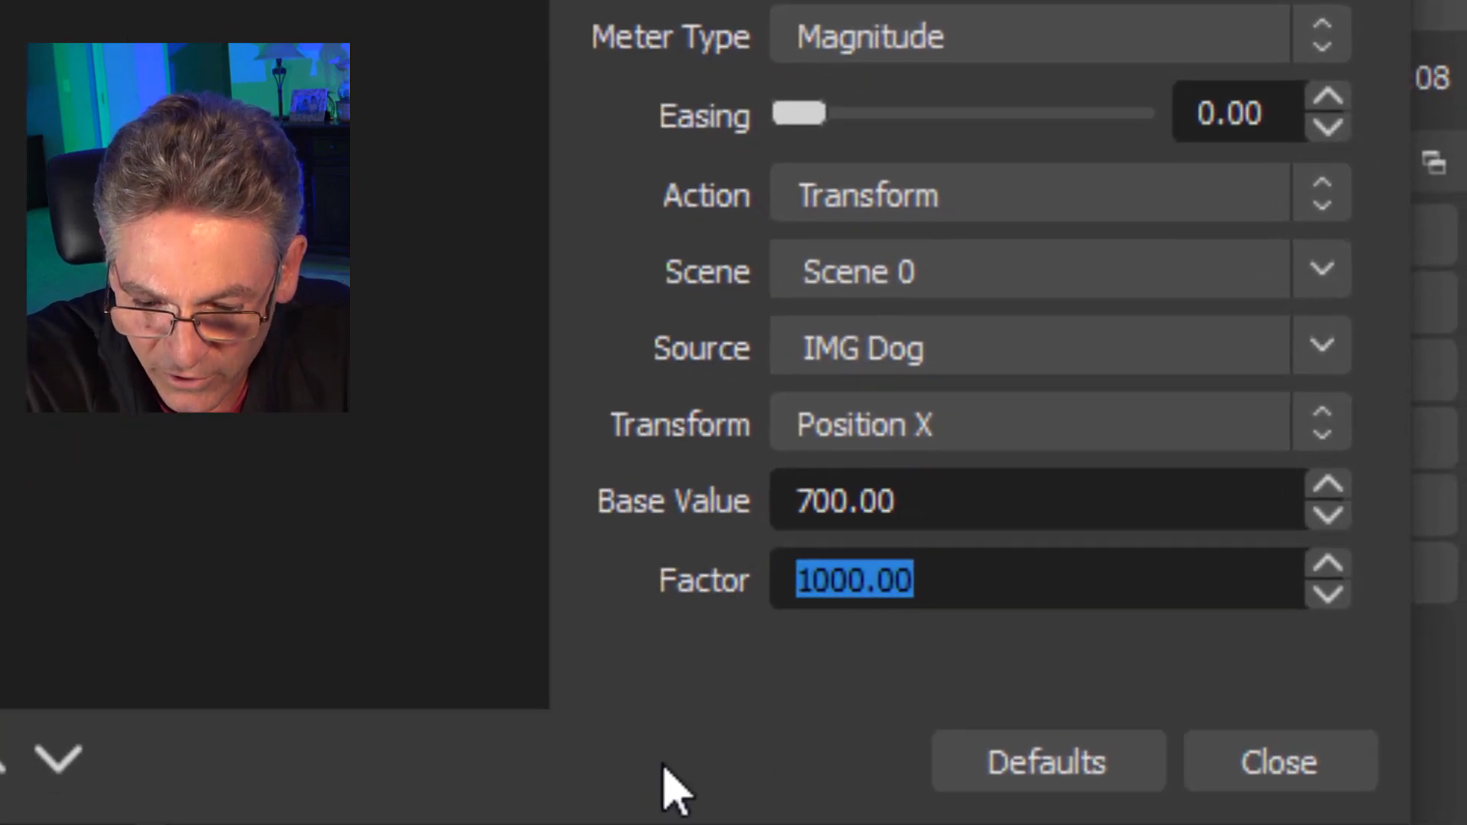
pyautogui.write('000')
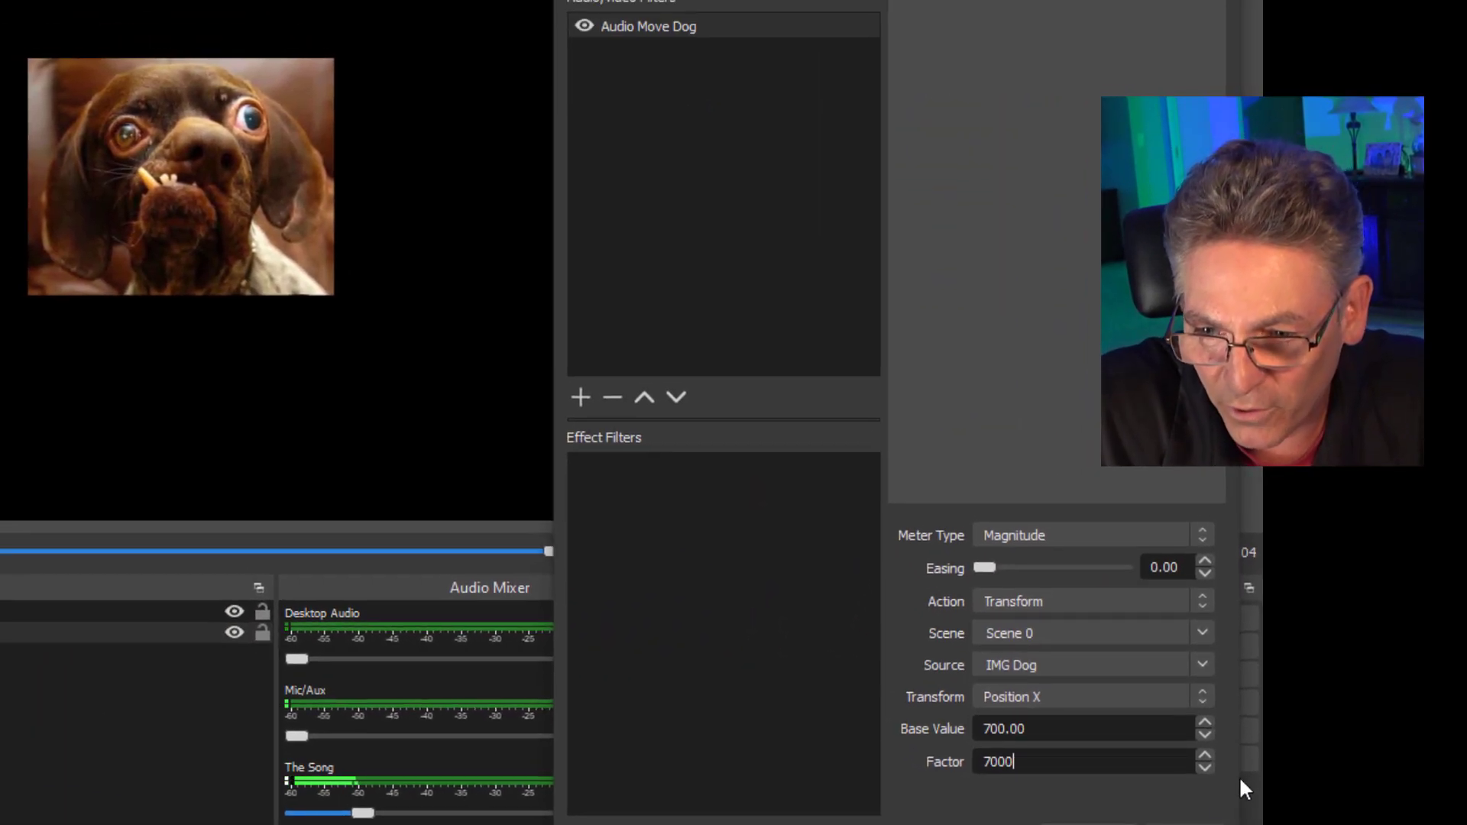
pyautogui.moveTo(1015, 761); pyautogui.dragTo(933, 755)
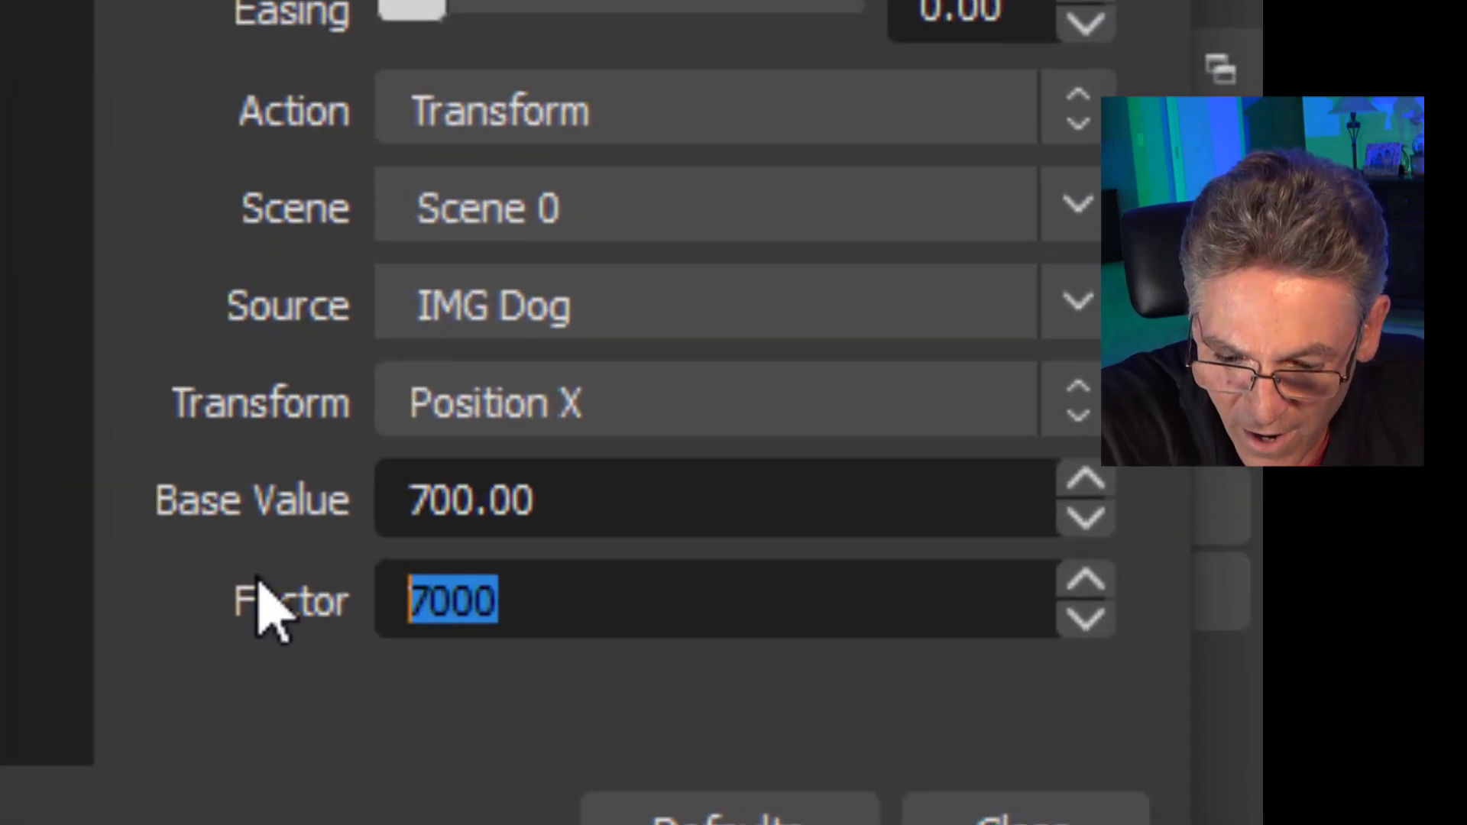
pyautogui.write('9999')
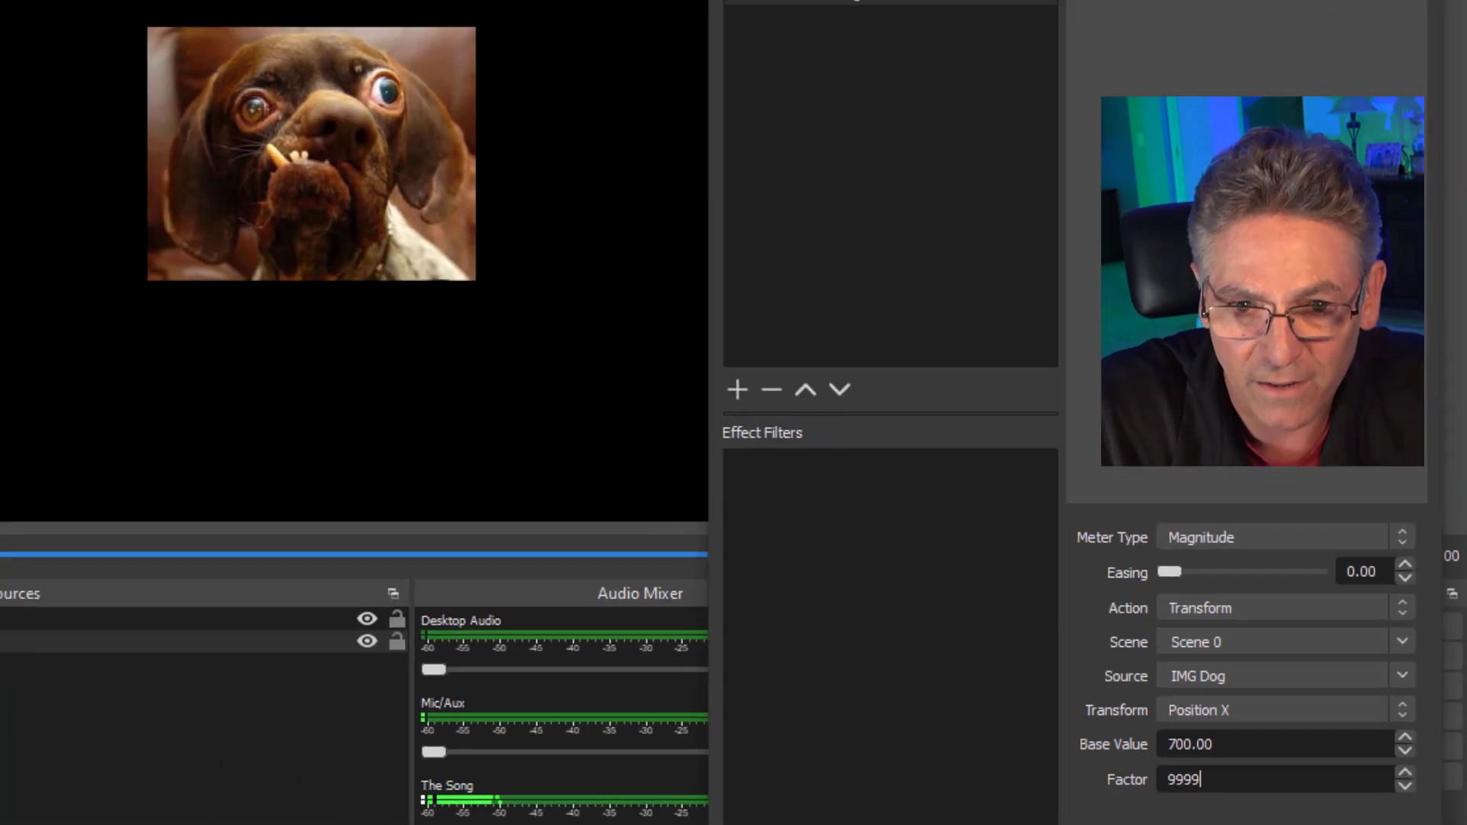
pyautogui.write('9')
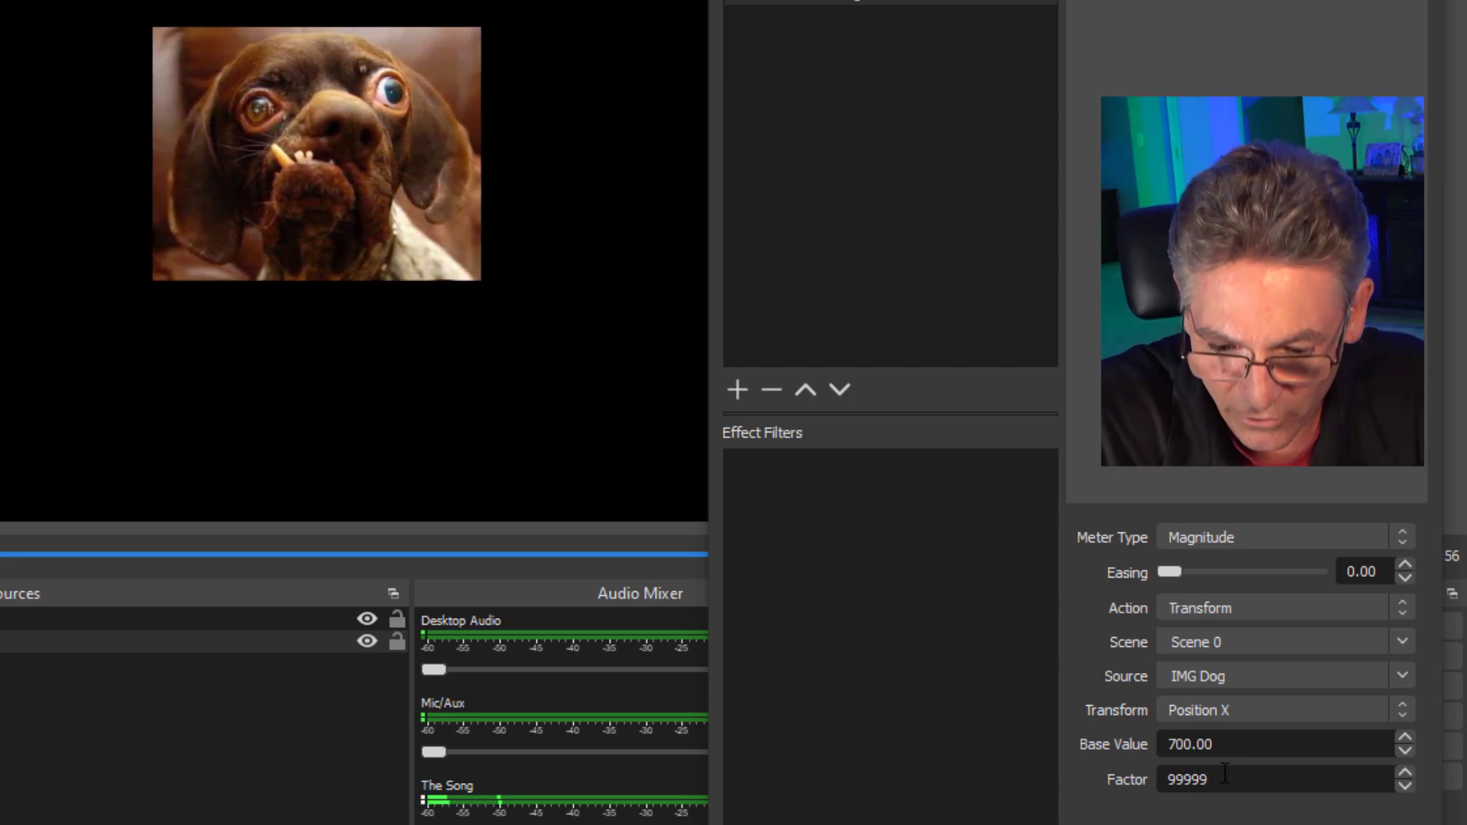
pyautogui.write('9')
pyautogui.moveTo(901, 2); pyautogui.dragTo(1435, 0)
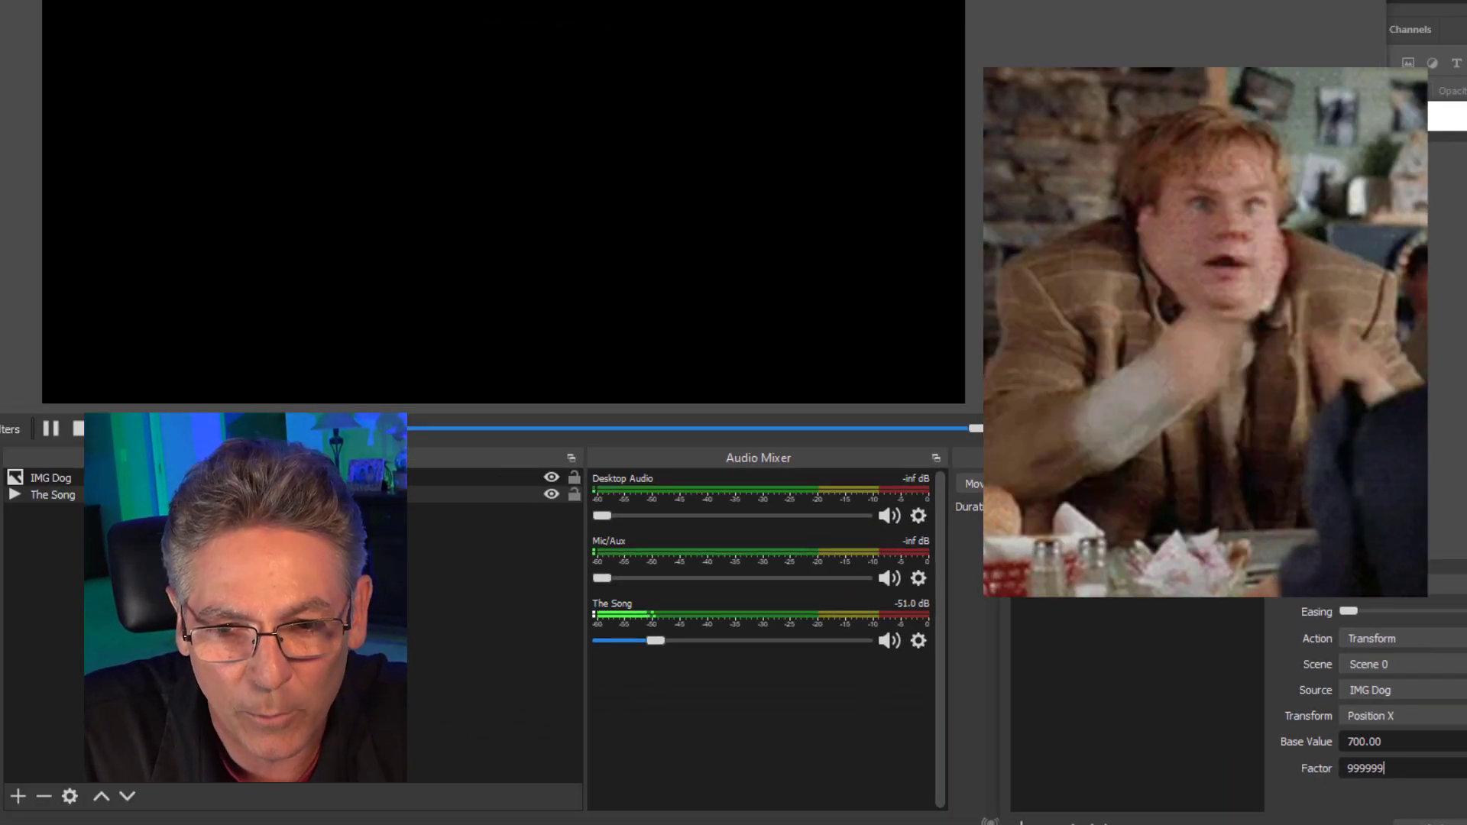
# Set the Audio Move Dog filter's Easing to 87.38 and its Factor to 99999.
pyautogui.moveTo(1180, 118); pyautogui.dragTo(1183, 0)
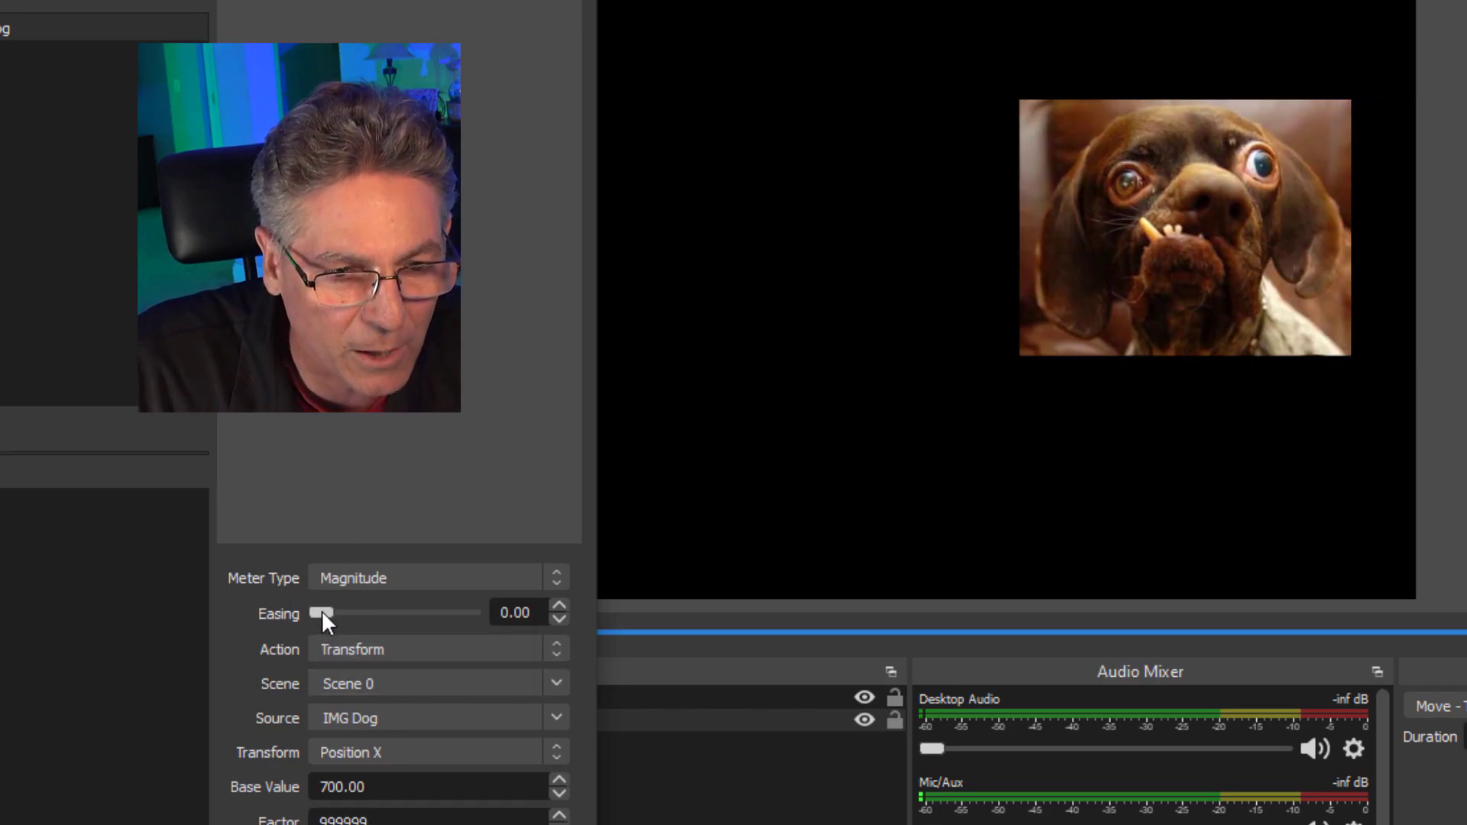
pyautogui.moveTo(322, 611); pyautogui.dragTo(449, 621)
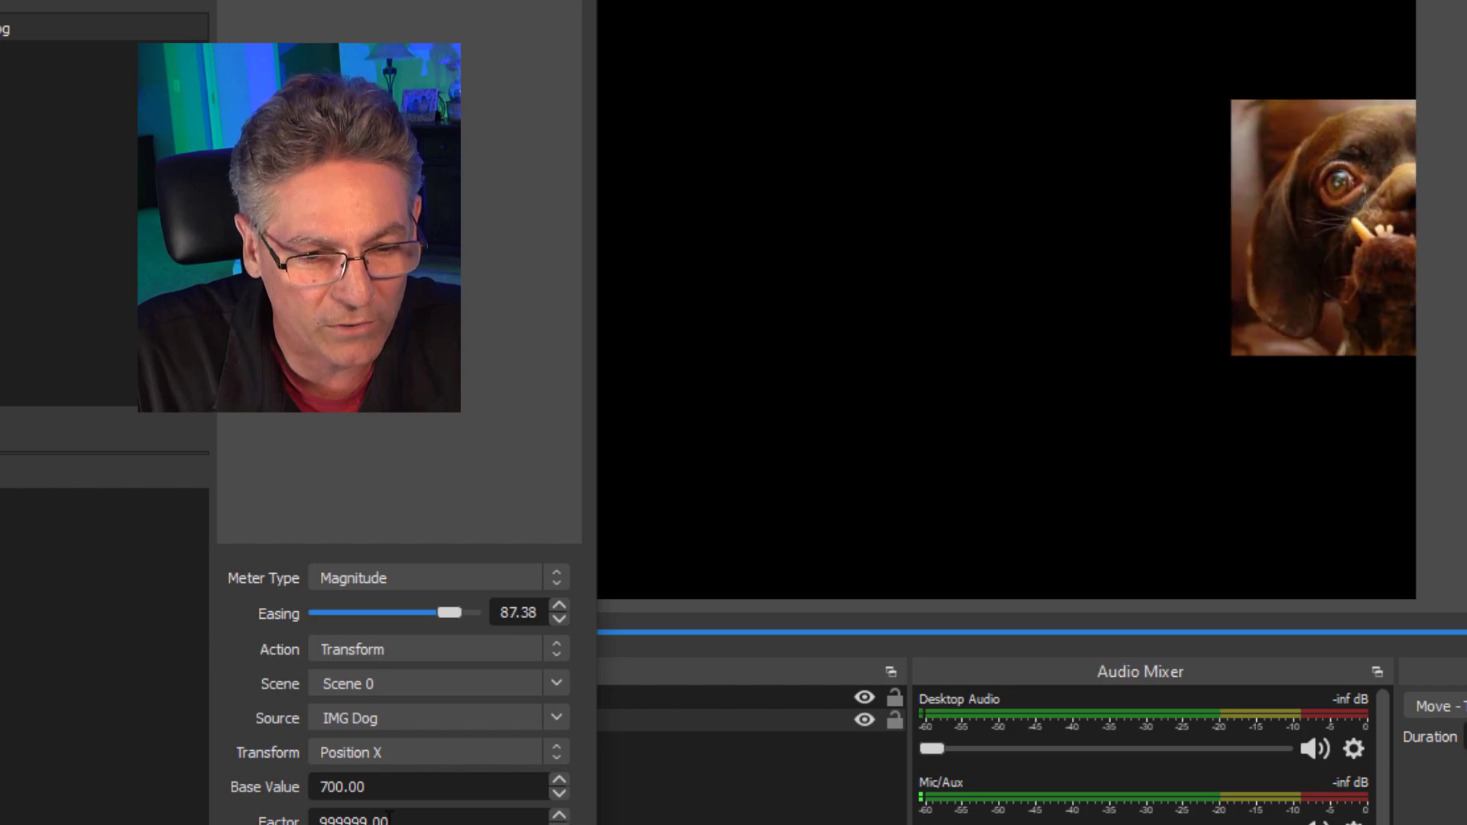
pyautogui.doubleClick(354, 822)
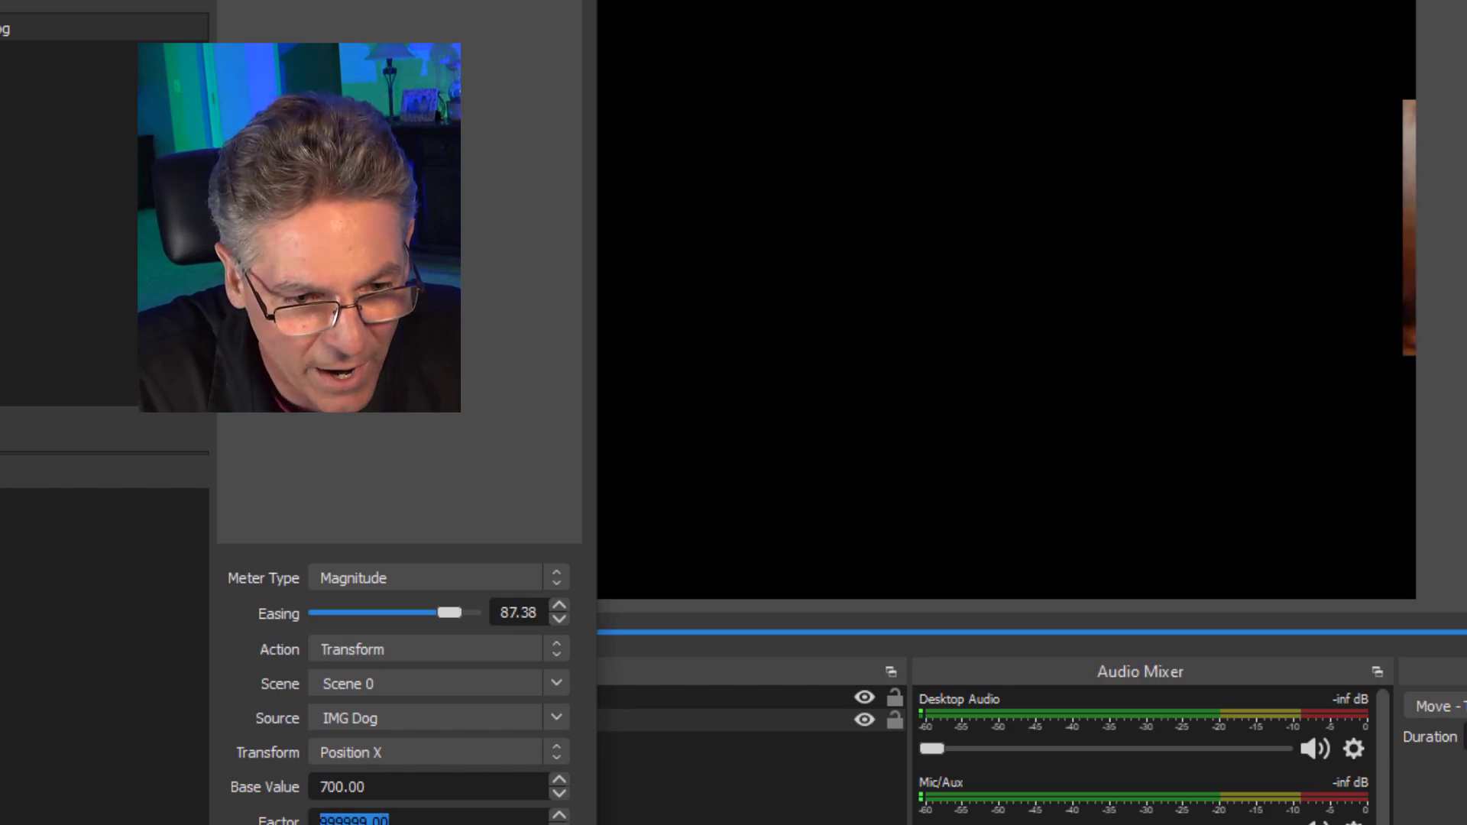
pyautogui.click(337, 819)
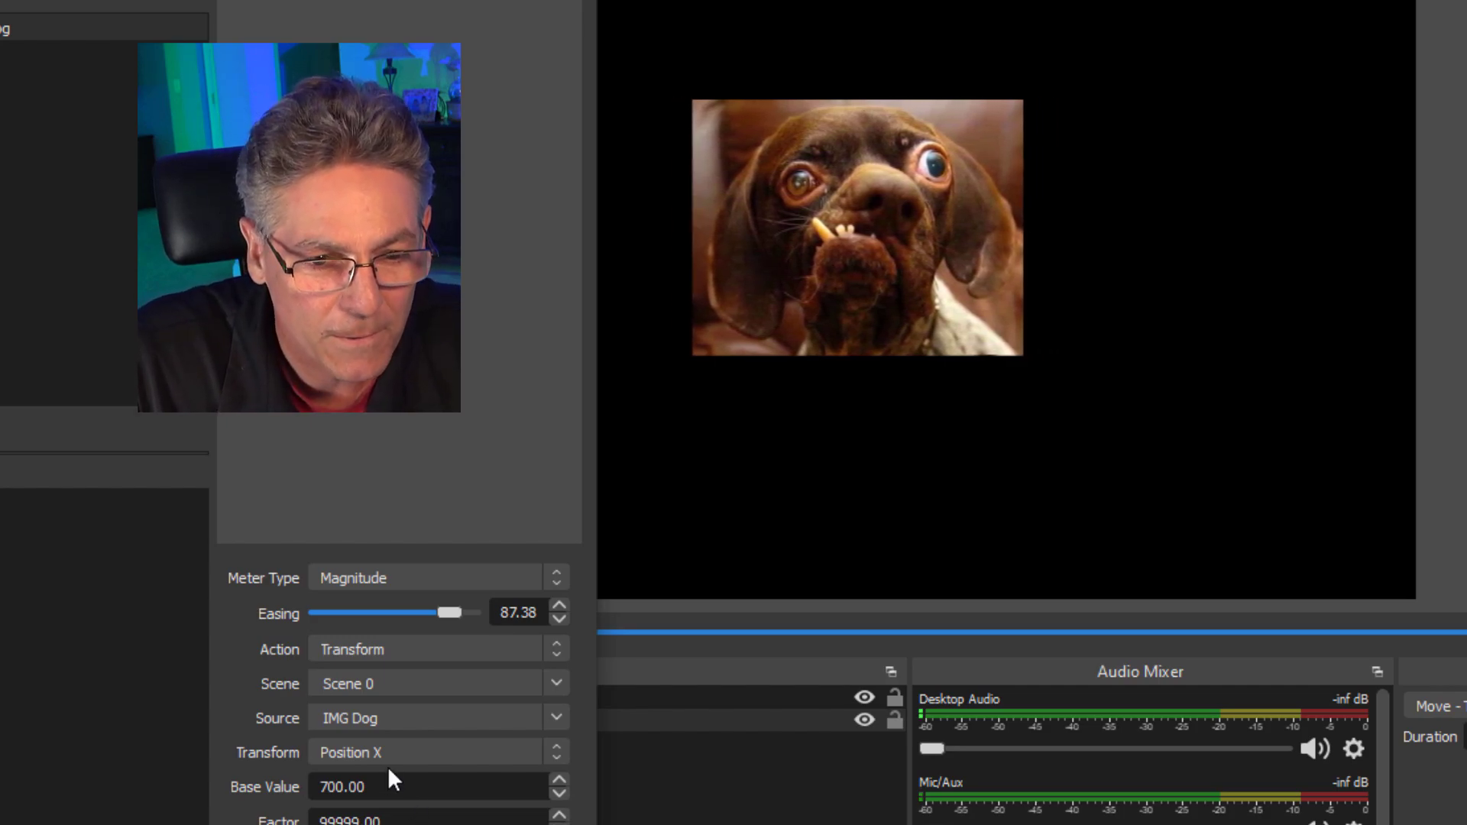
pyautogui.moveTo(498, 1); pyautogui.dragTo(2, 0)
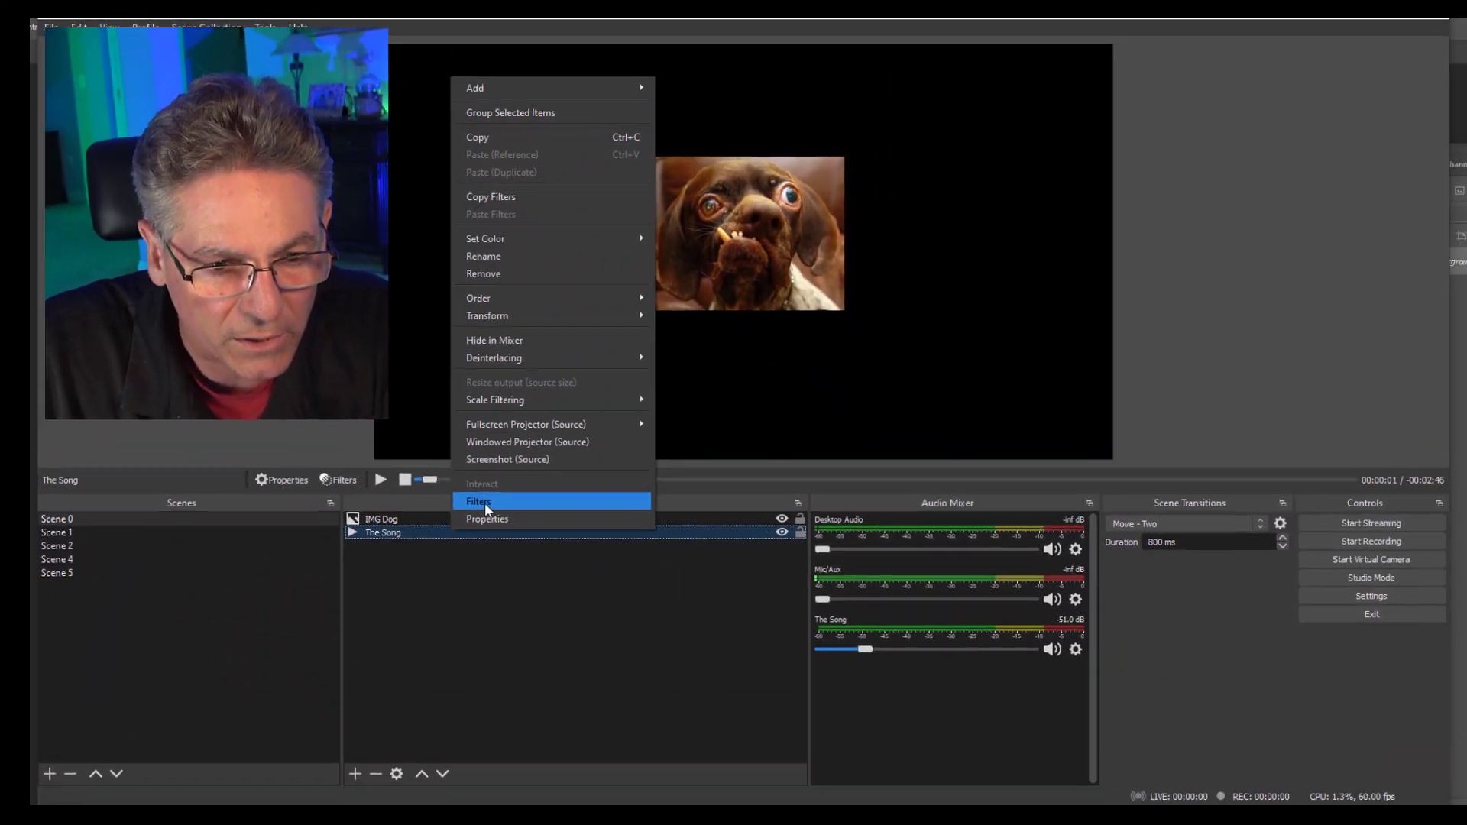
# Add a new Audio Move filter to The Song, keeping the name Audio Move.
pyautogui.click(482, 502)
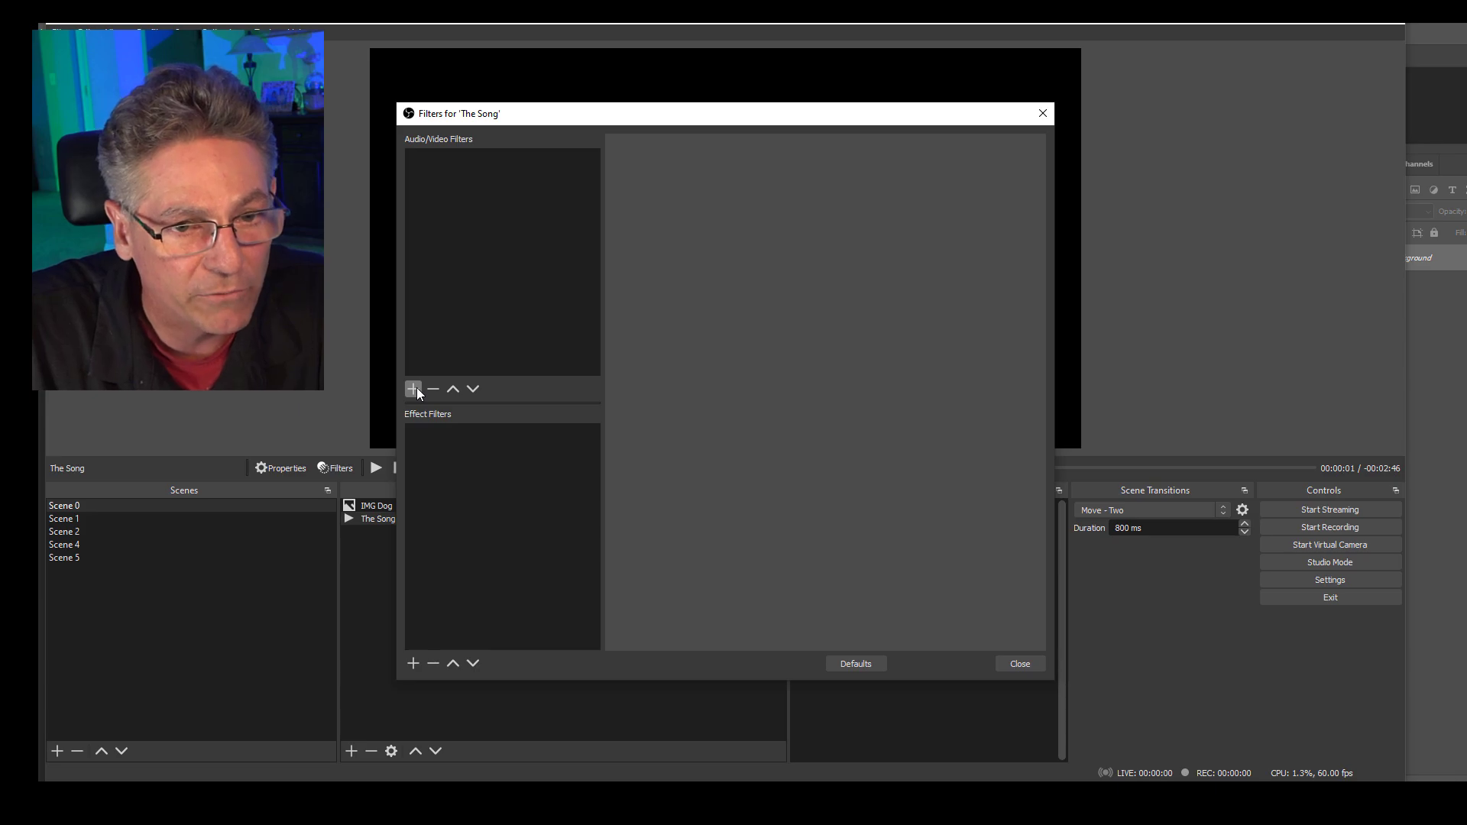
pyautogui.click(416, 387)
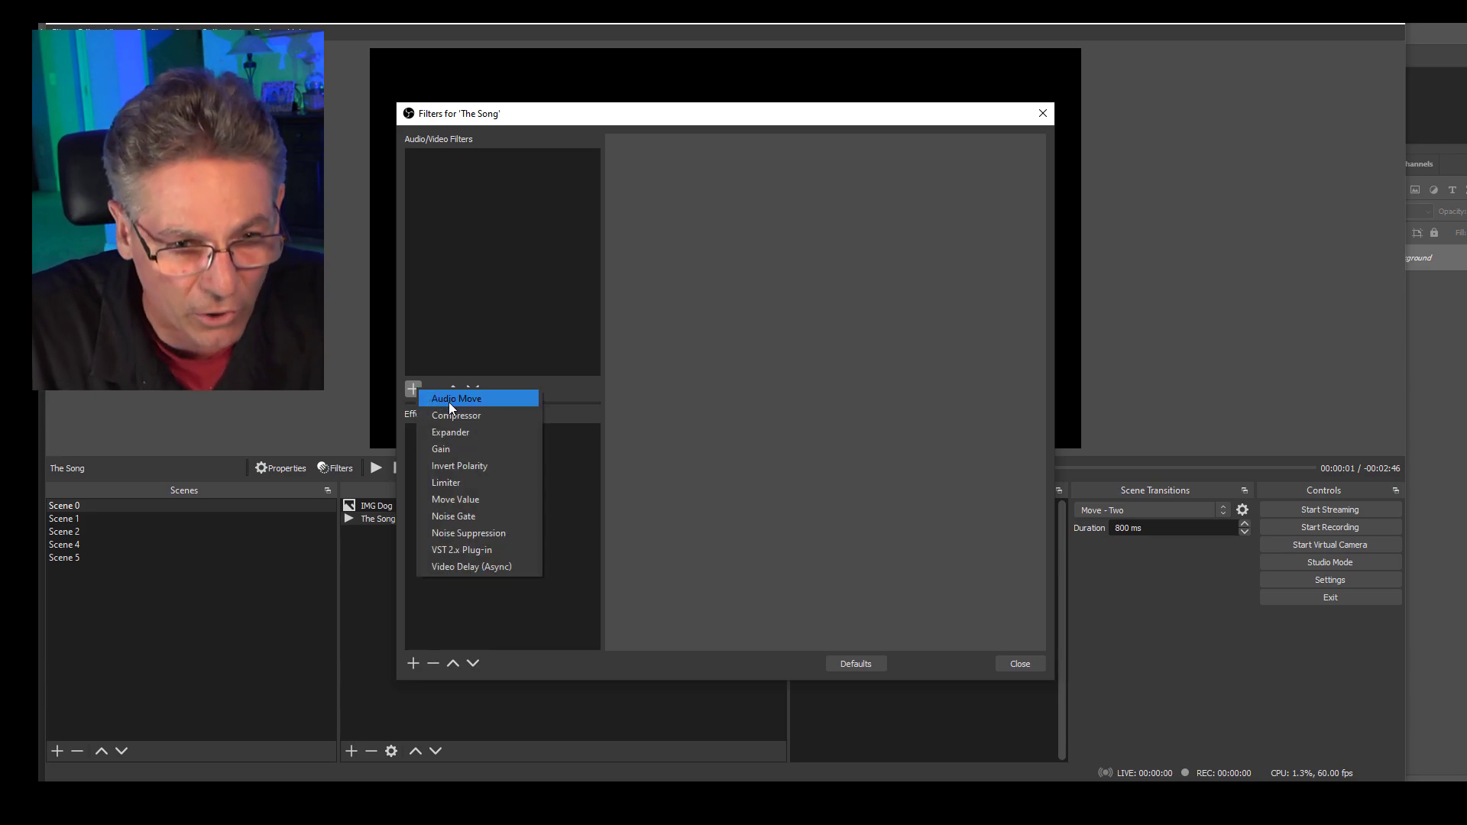
pyautogui.click(449, 398)
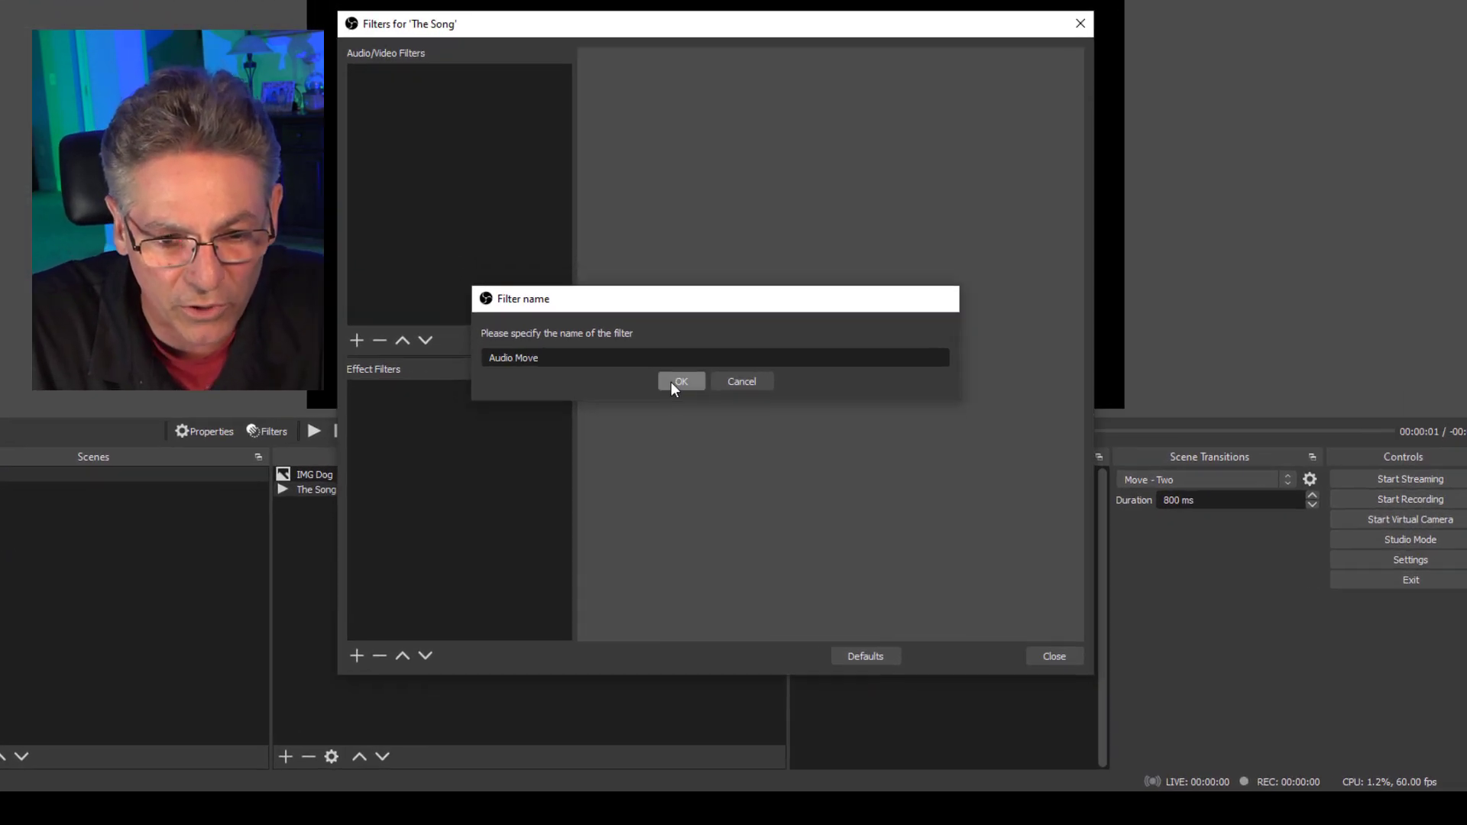
pyautogui.click(679, 382)
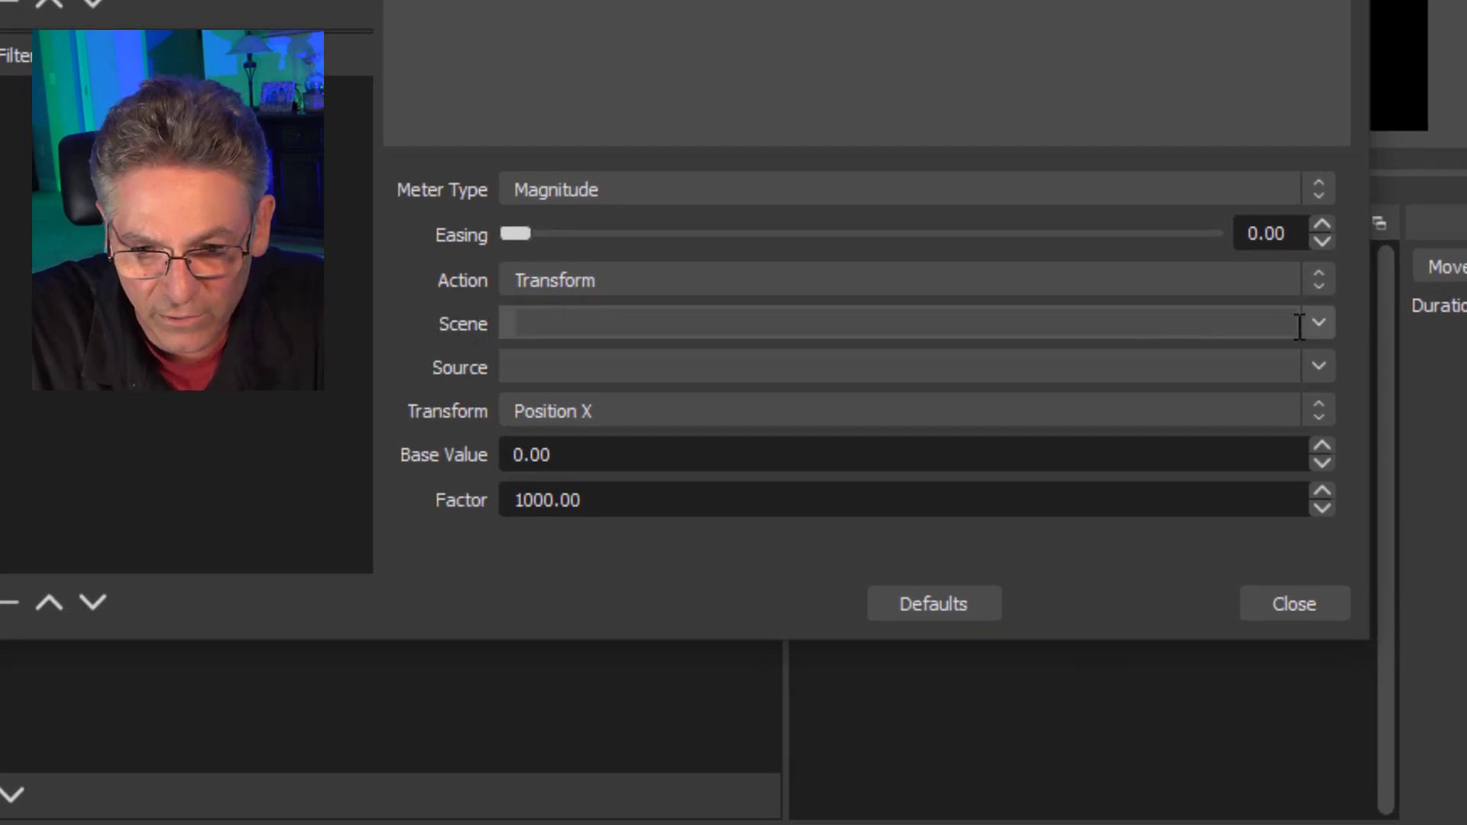
# Set the Audio Move filter's Scene to Scene 0, its Source to IMG Dog and its Transform to Scale.
pyautogui.click(1308, 323)
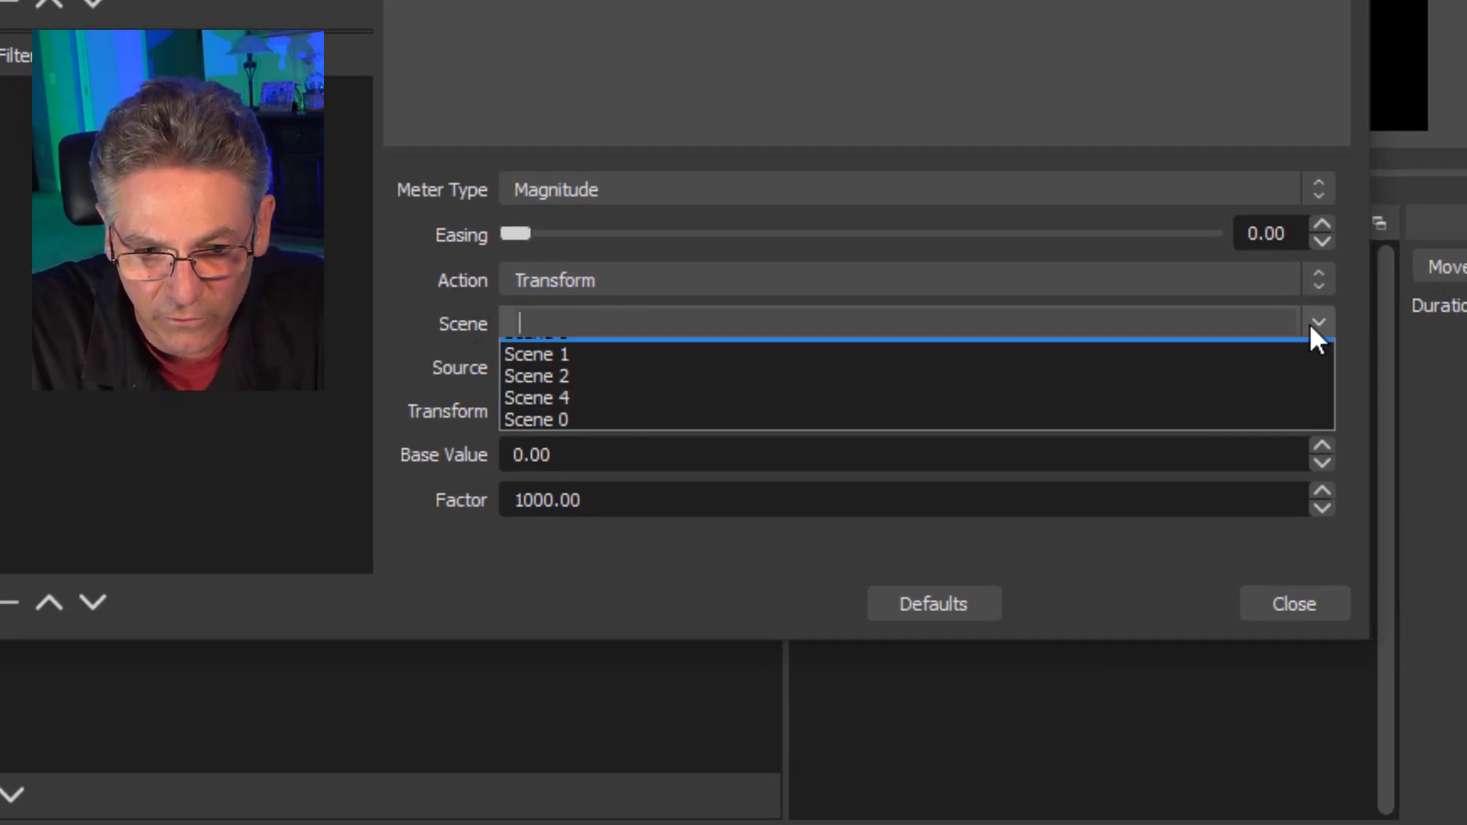
pyautogui.click(608, 429)
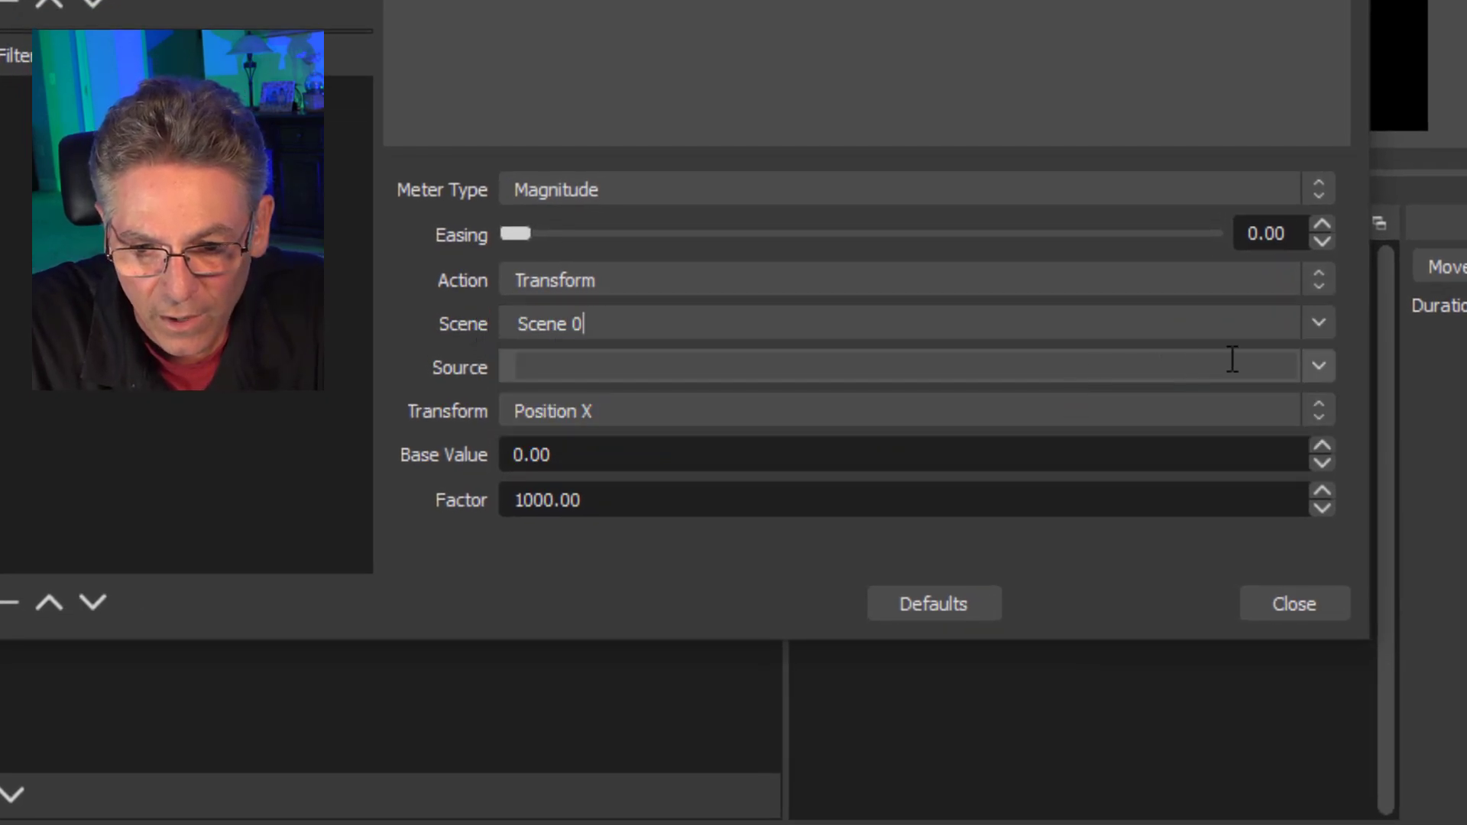
pyautogui.click(1319, 369)
pyautogui.click(616, 416)
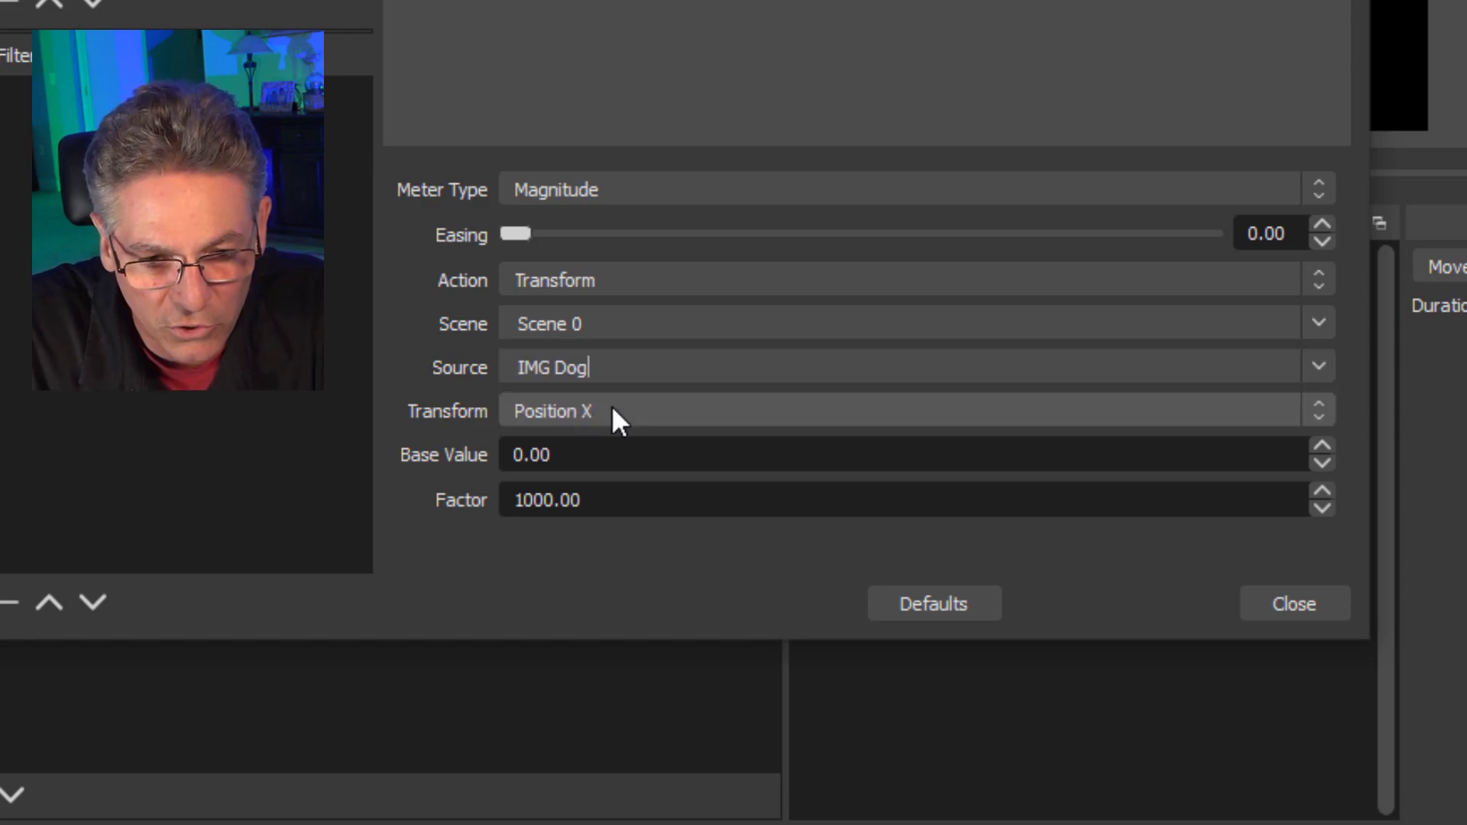
pyautogui.click(612, 407)
pyautogui.click(585, 500)
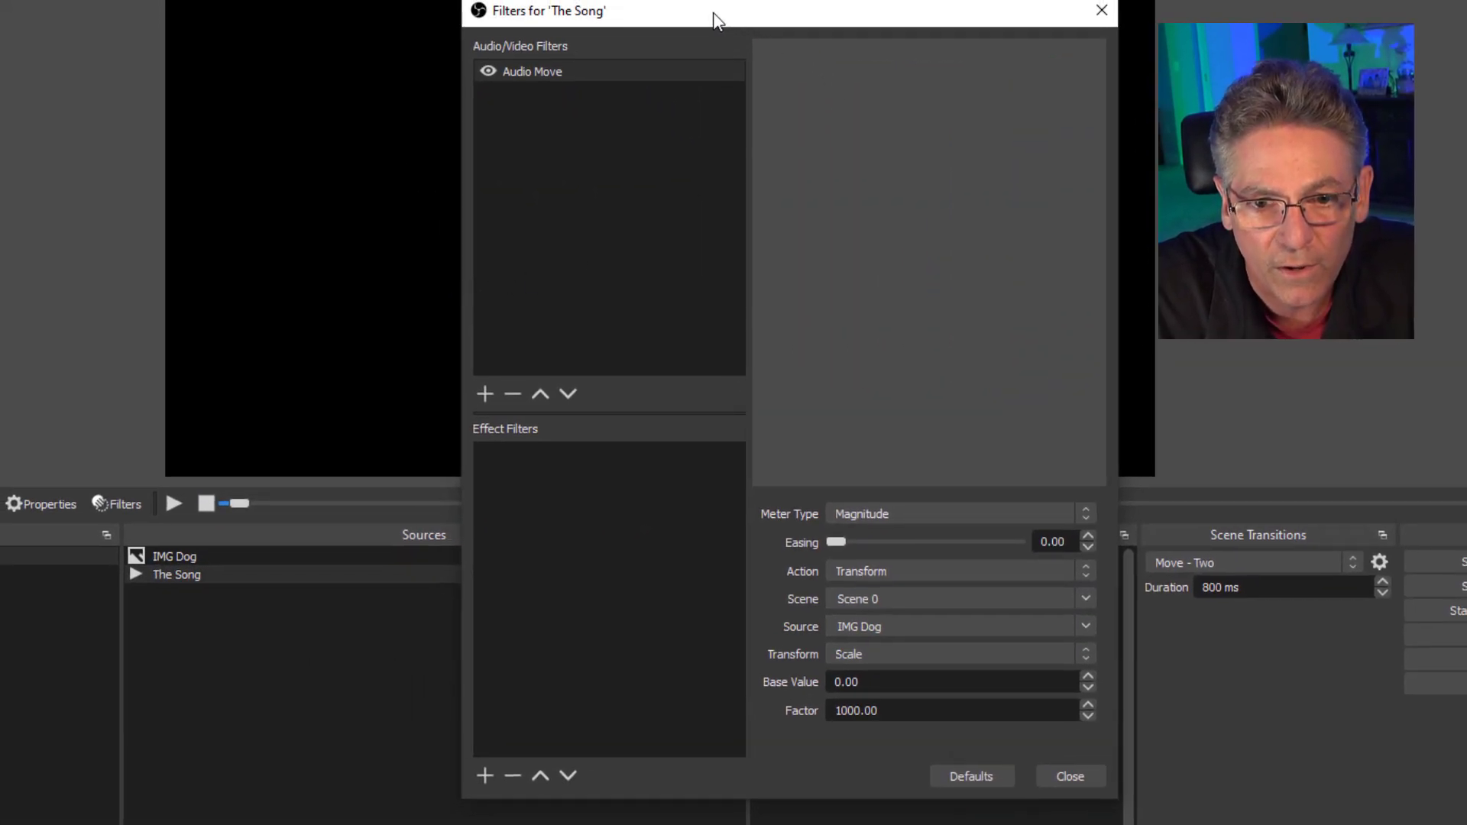
# Move the filters window aside to uncover the preview and set the Audio Move filter's Base Value to 1.
pyautogui.moveTo(716, 20); pyautogui.dragTo(1198, 0)
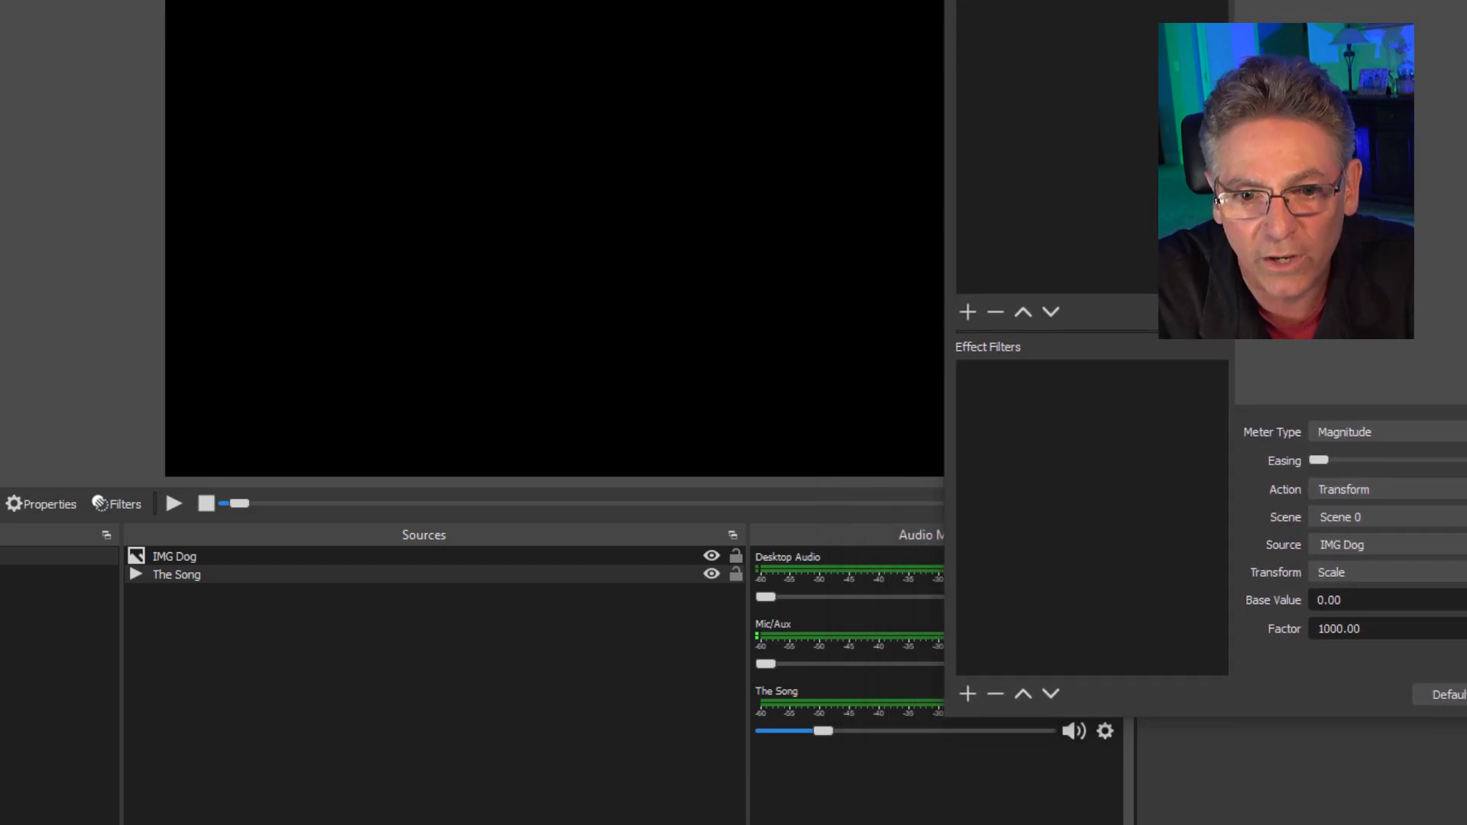
pyautogui.moveTo(945, 475)
pyautogui.mouseDown()
pyautogui.moveTo(1171, 492)
pyautogui.moveTo(939, 494)
pyautogui.mouseUp()
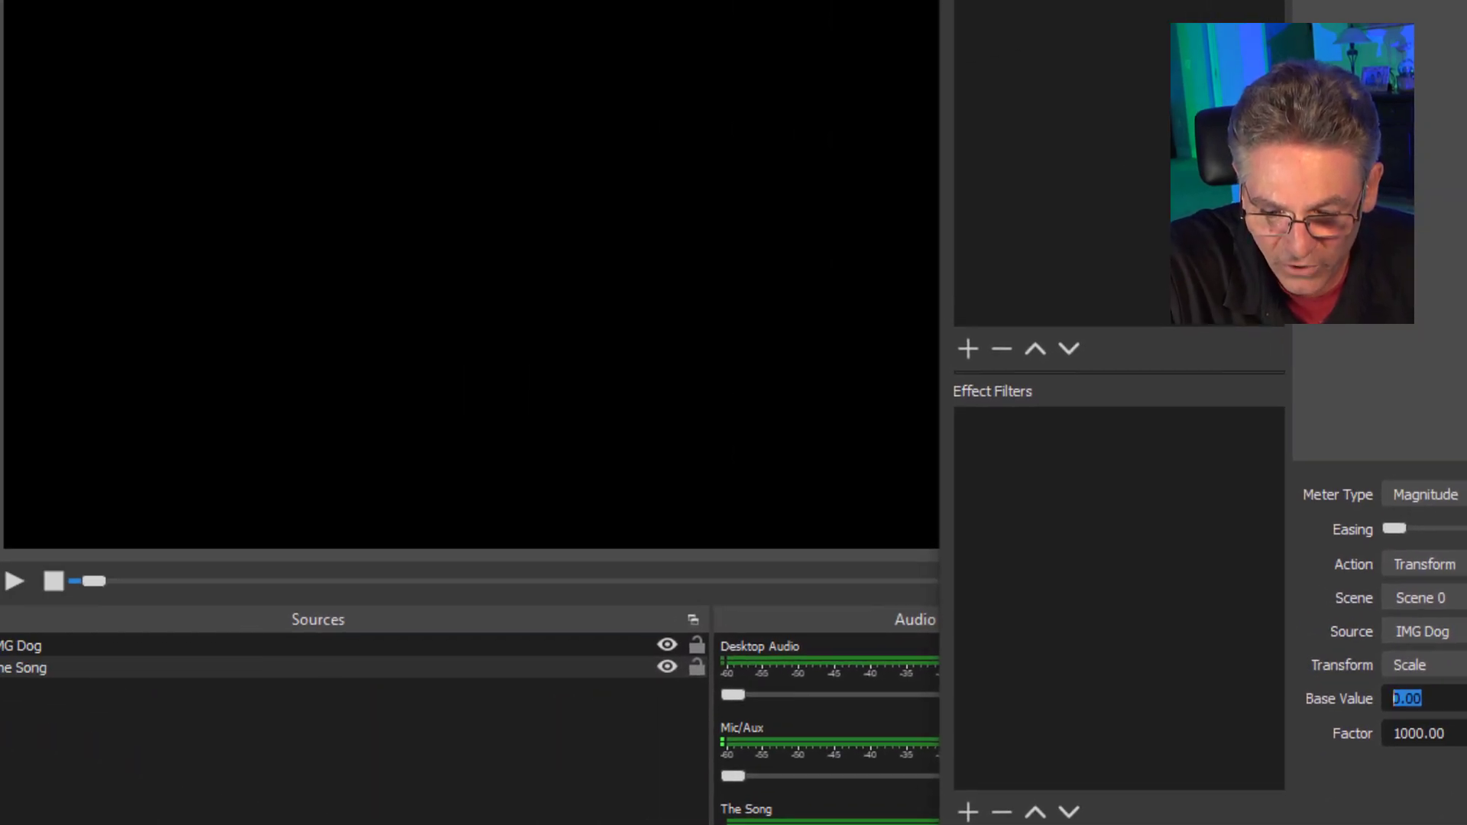
pyautogui.write('1')
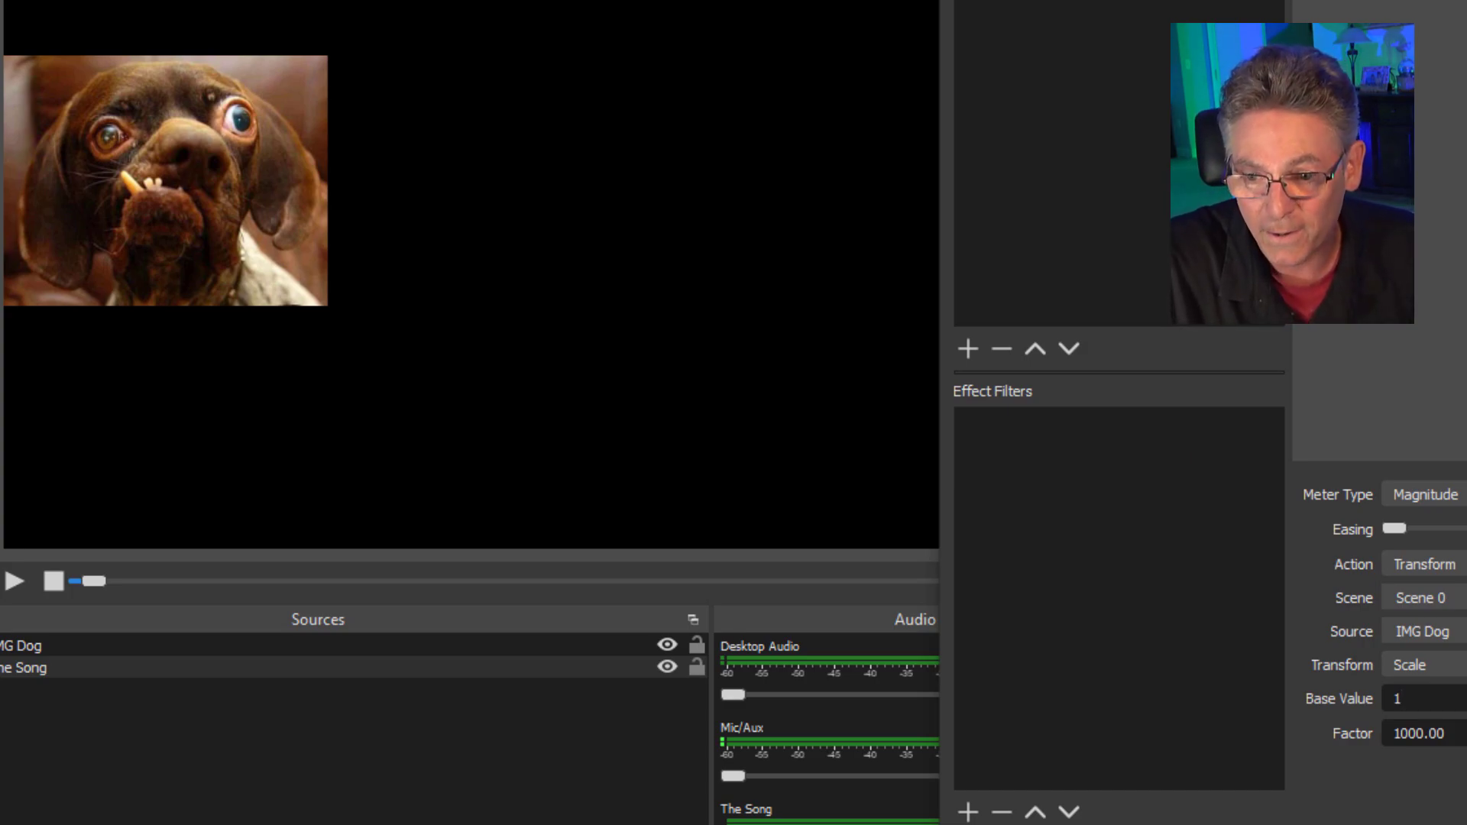
pyautogui.moveTo(1407, 699); pyautogui.dragTo(1392, 700)
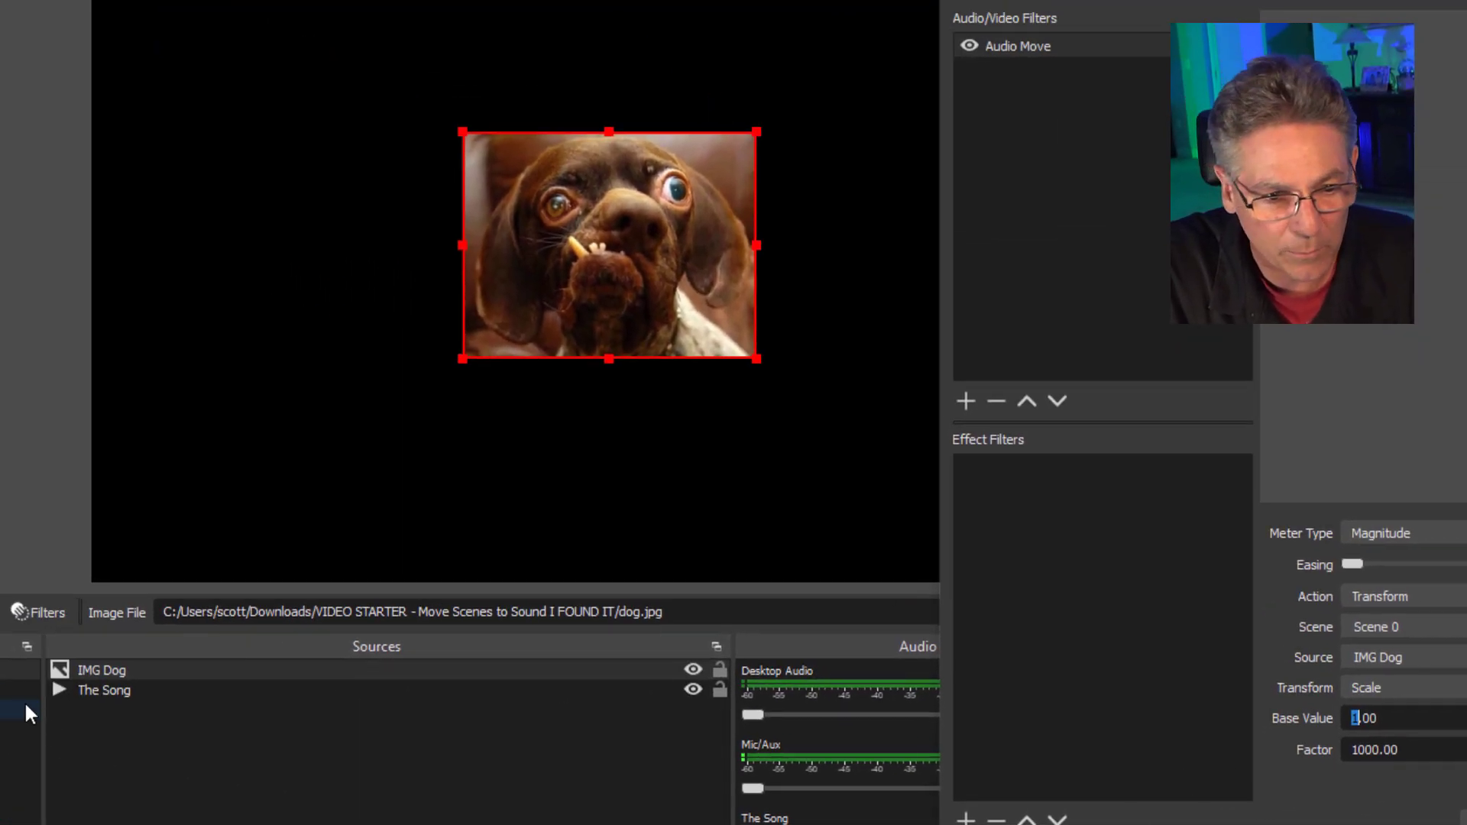
# Play the song and try the Scale Y and Scale X transforms on the dog image.
pyautogui.click(102, 612)
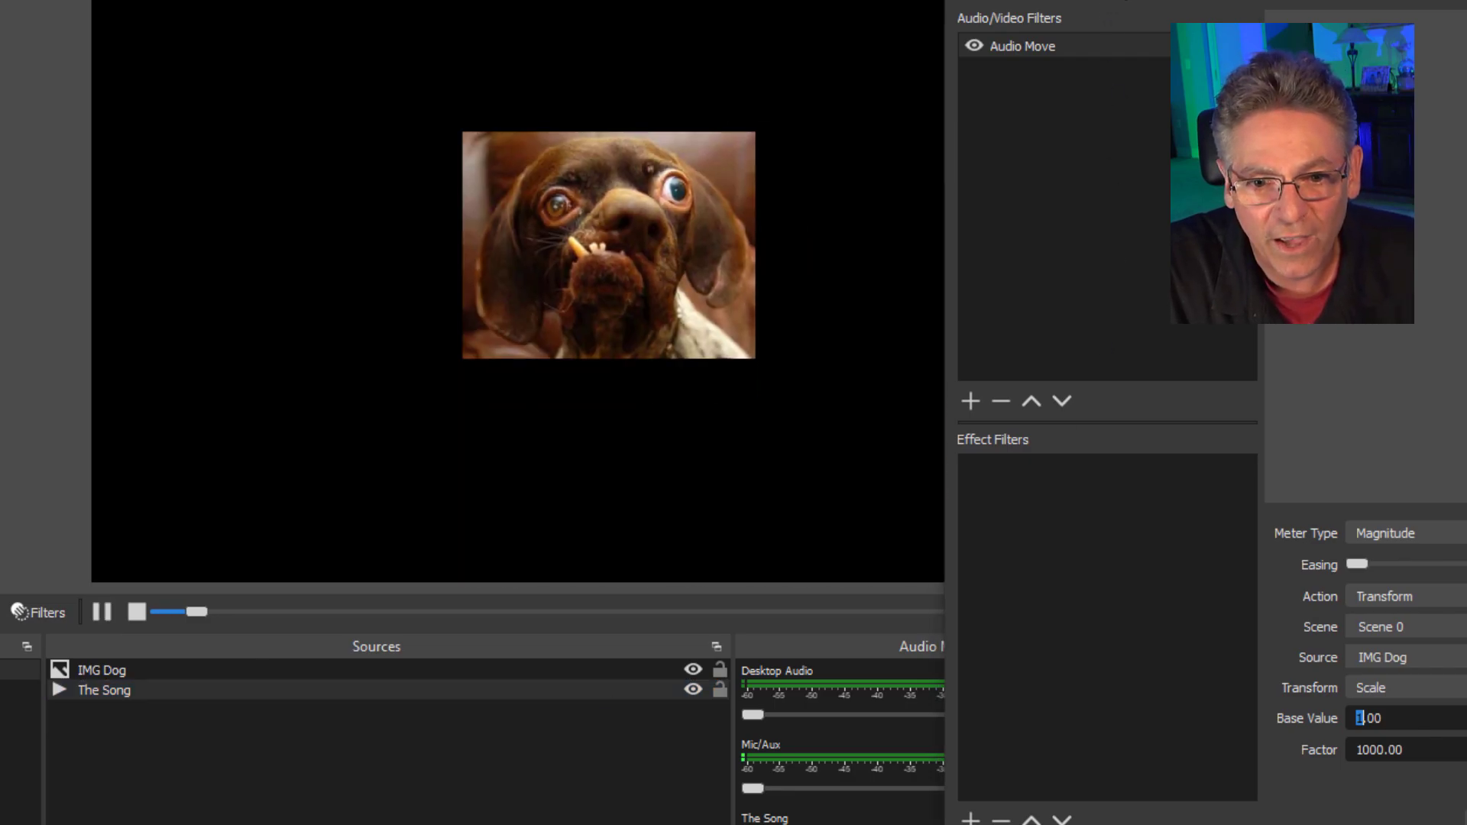
pyautogui.moveTo(1122, 2); pyautogui.dragTo(1238, 5)
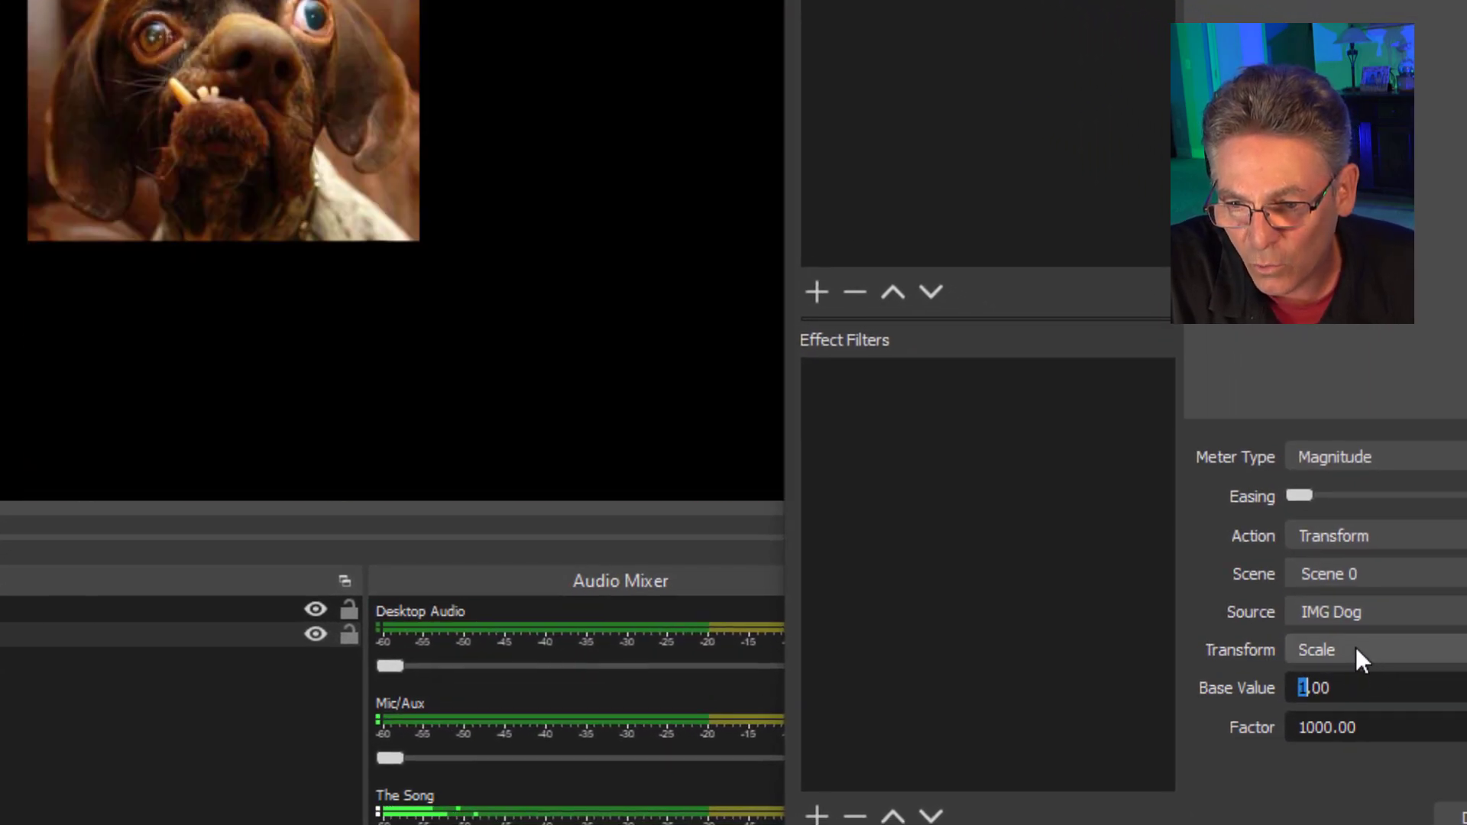
pyautogui.click(1355, 649)
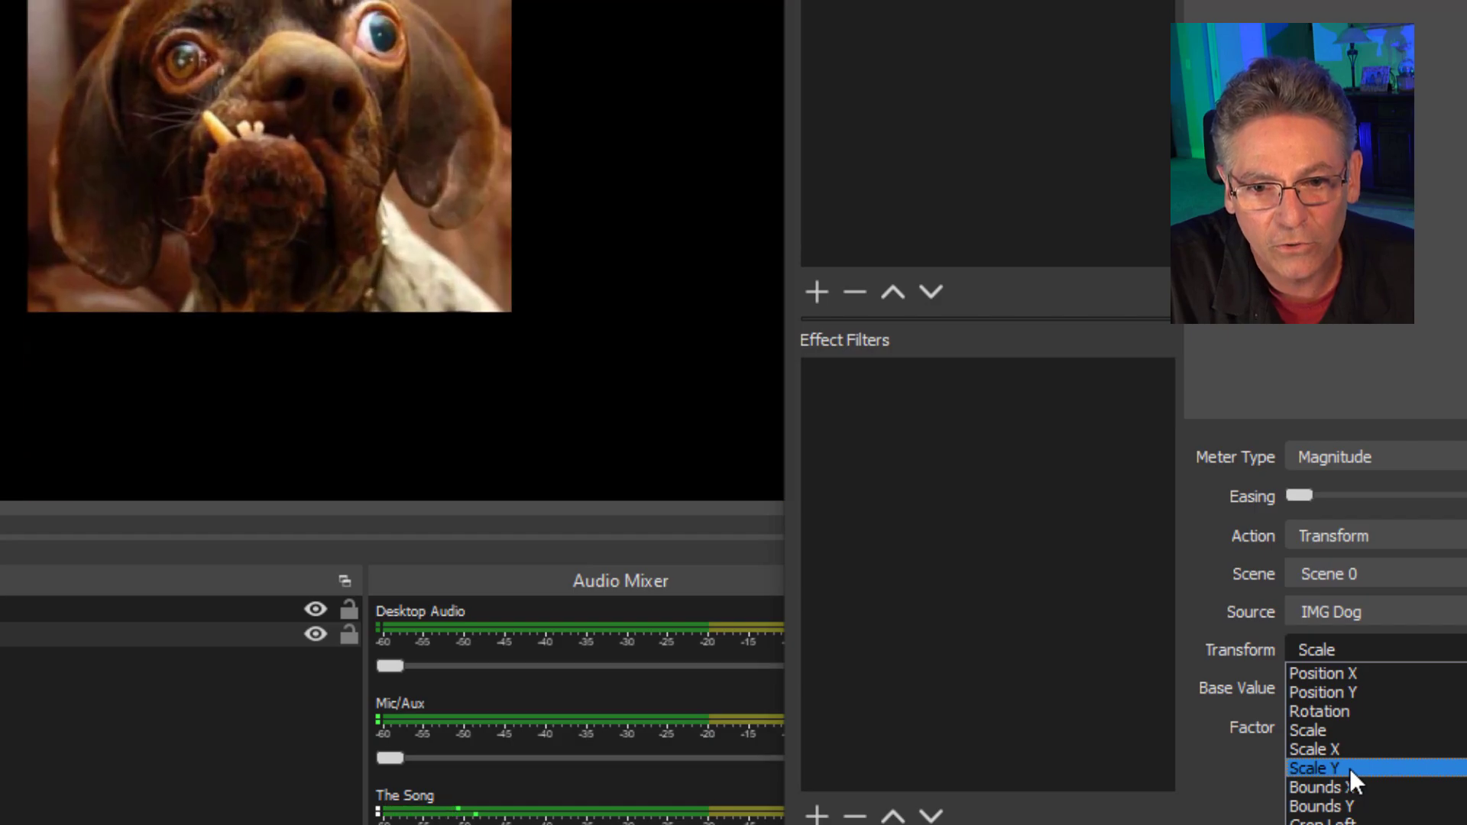
pyautogui.click(1349, 768)
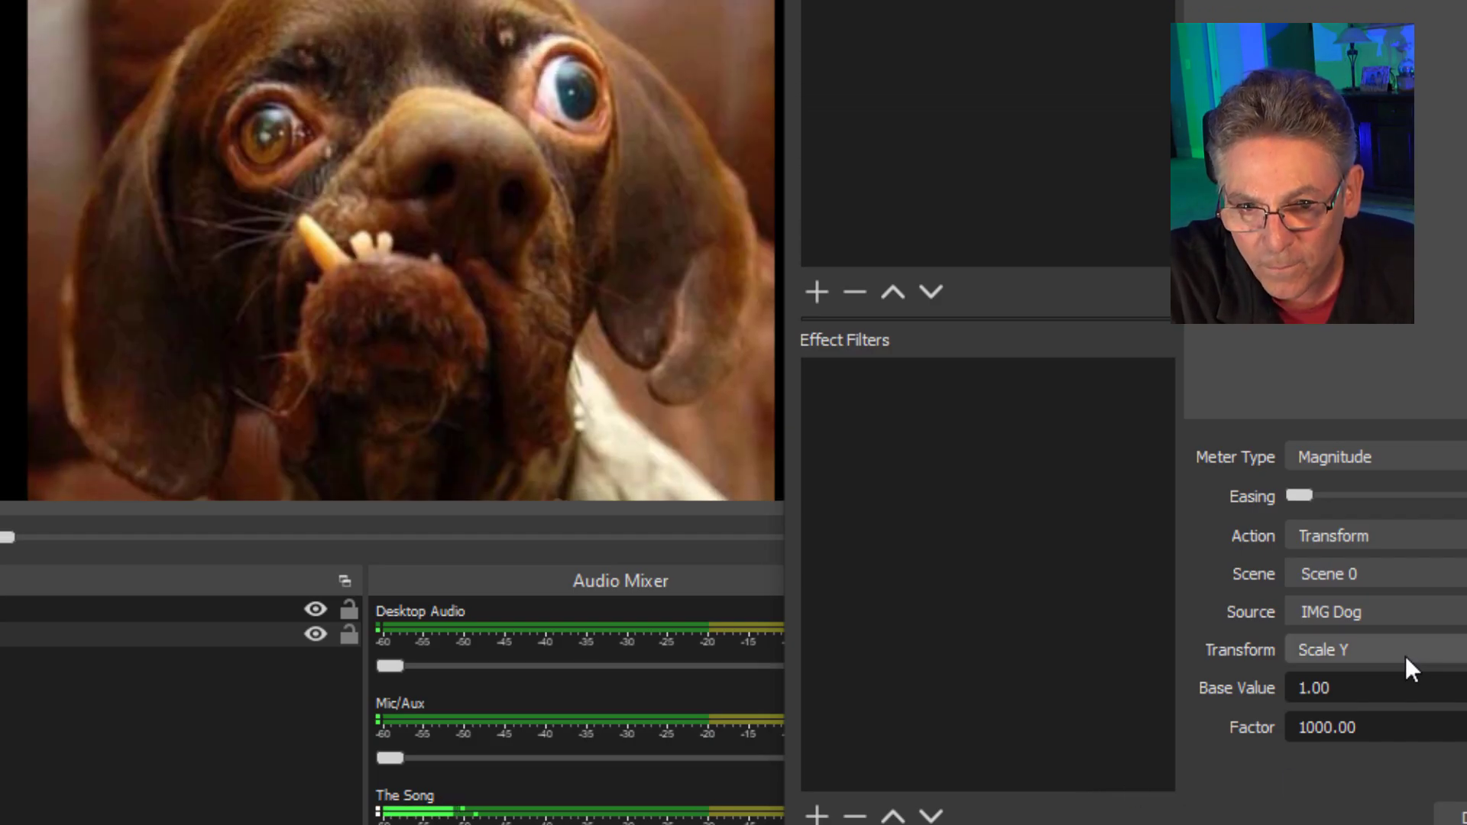
pyautogui.click(1384, 648)
pyautogui.click(1353, 749)
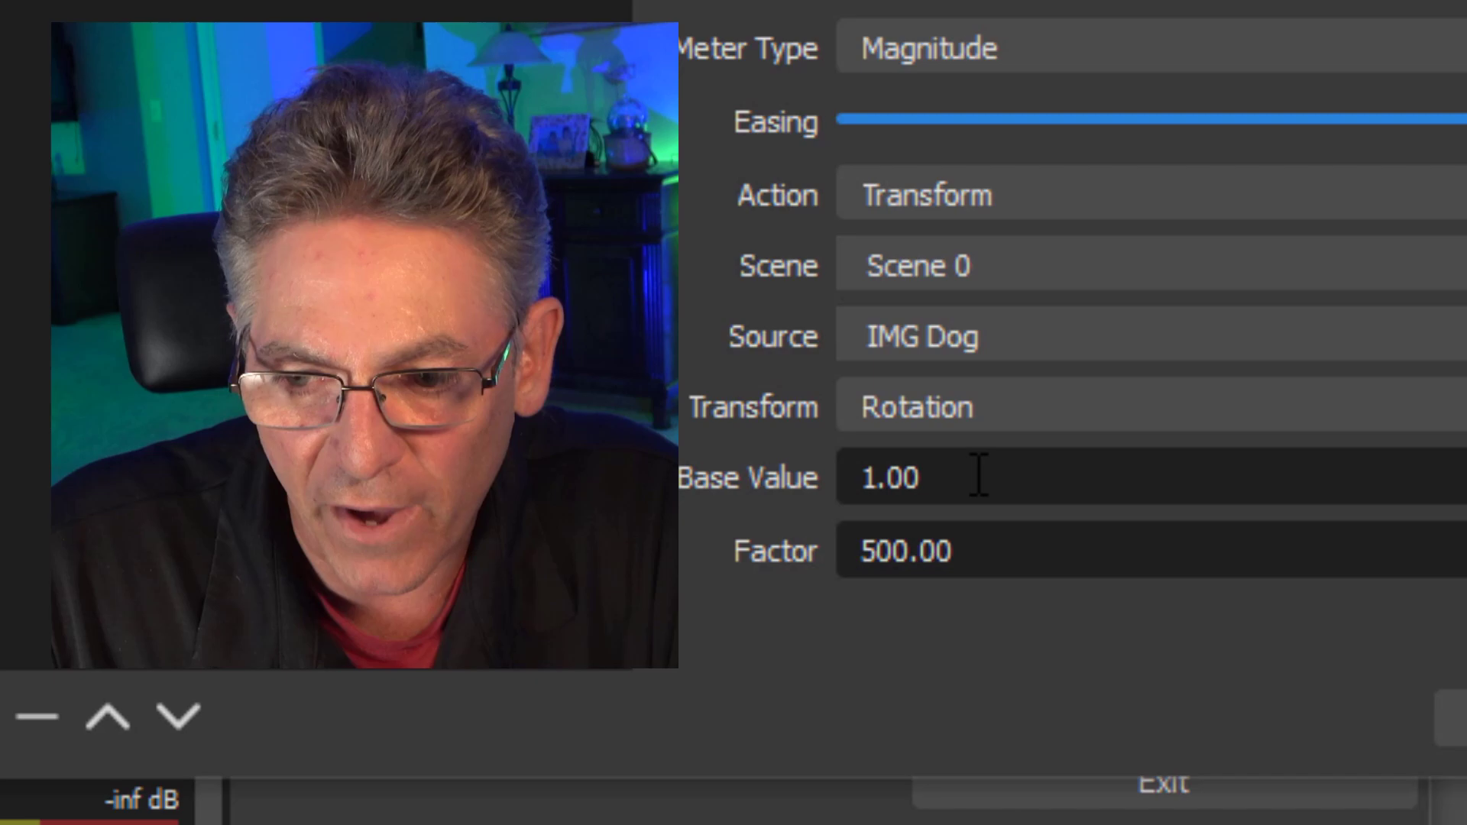
# Try a Base Value of 180 for the dog's Rotation transform, set it back to 1 and select The Song.
pyautogui.doubleClick(975, 475)
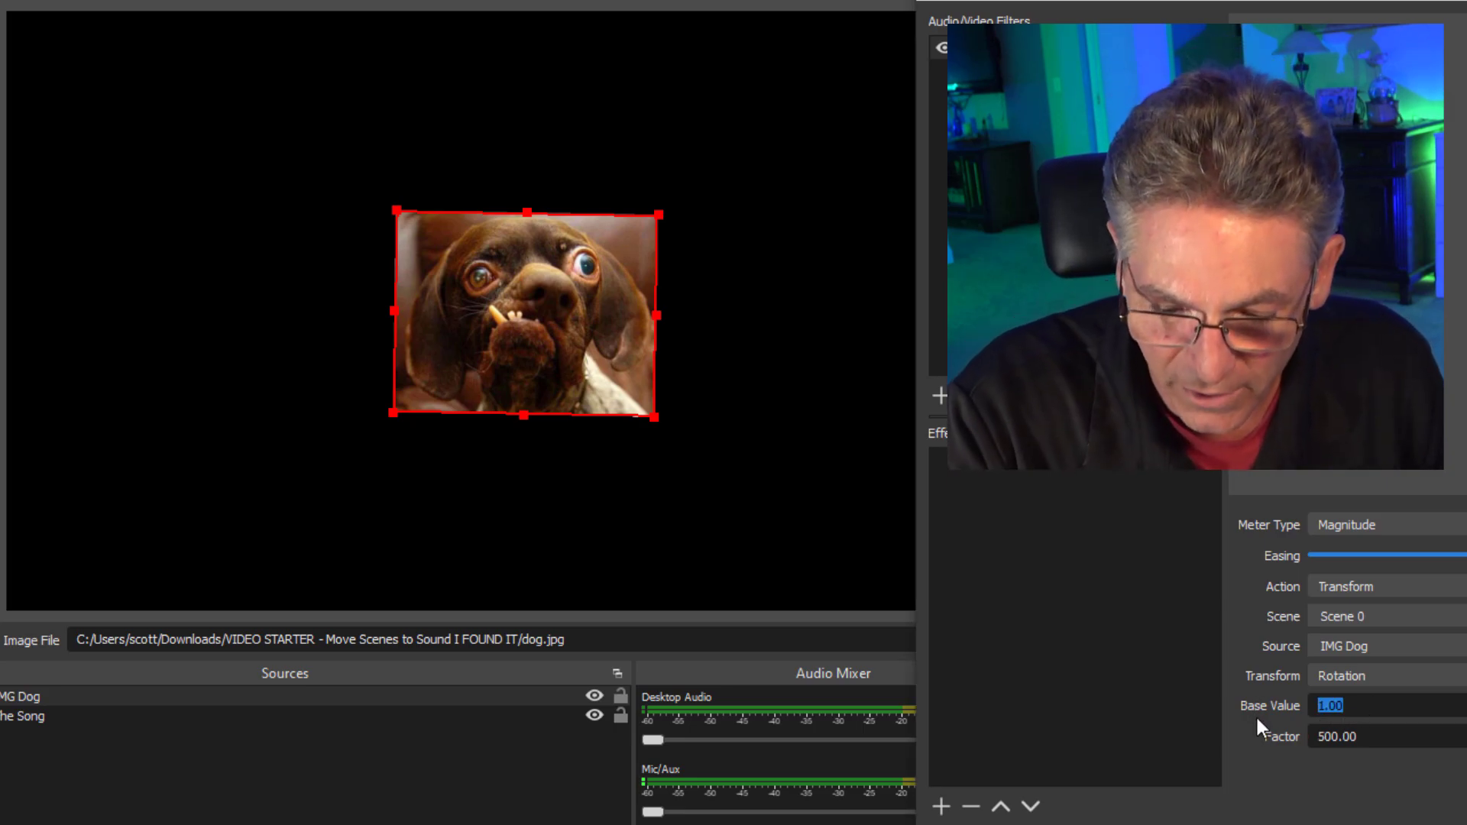
pyautogui.write('180')
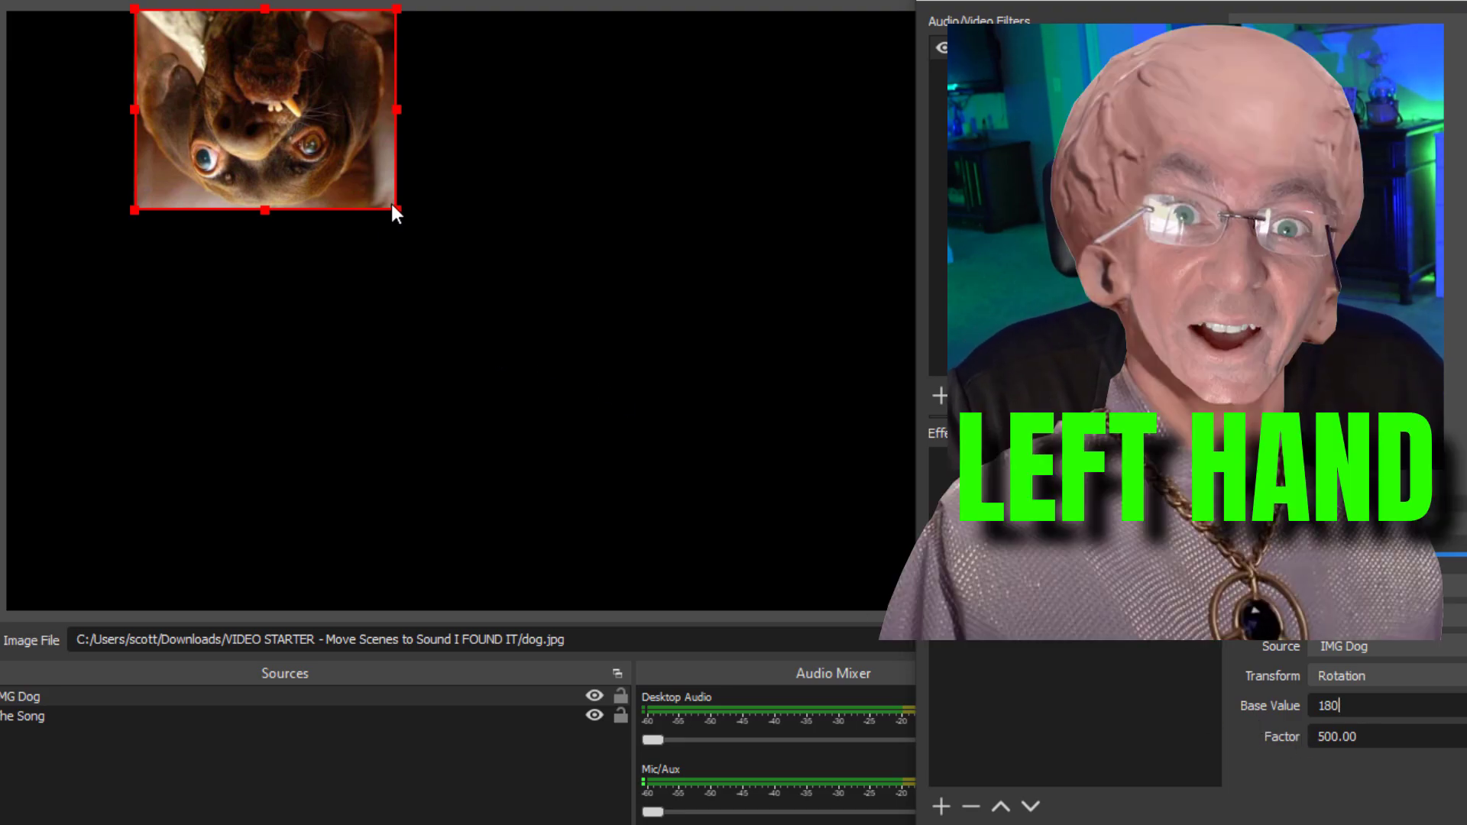
pyautogui.moveTo(1344, 707); pyautogui.dragTo(1239, 703)
pyautogui.write('1')
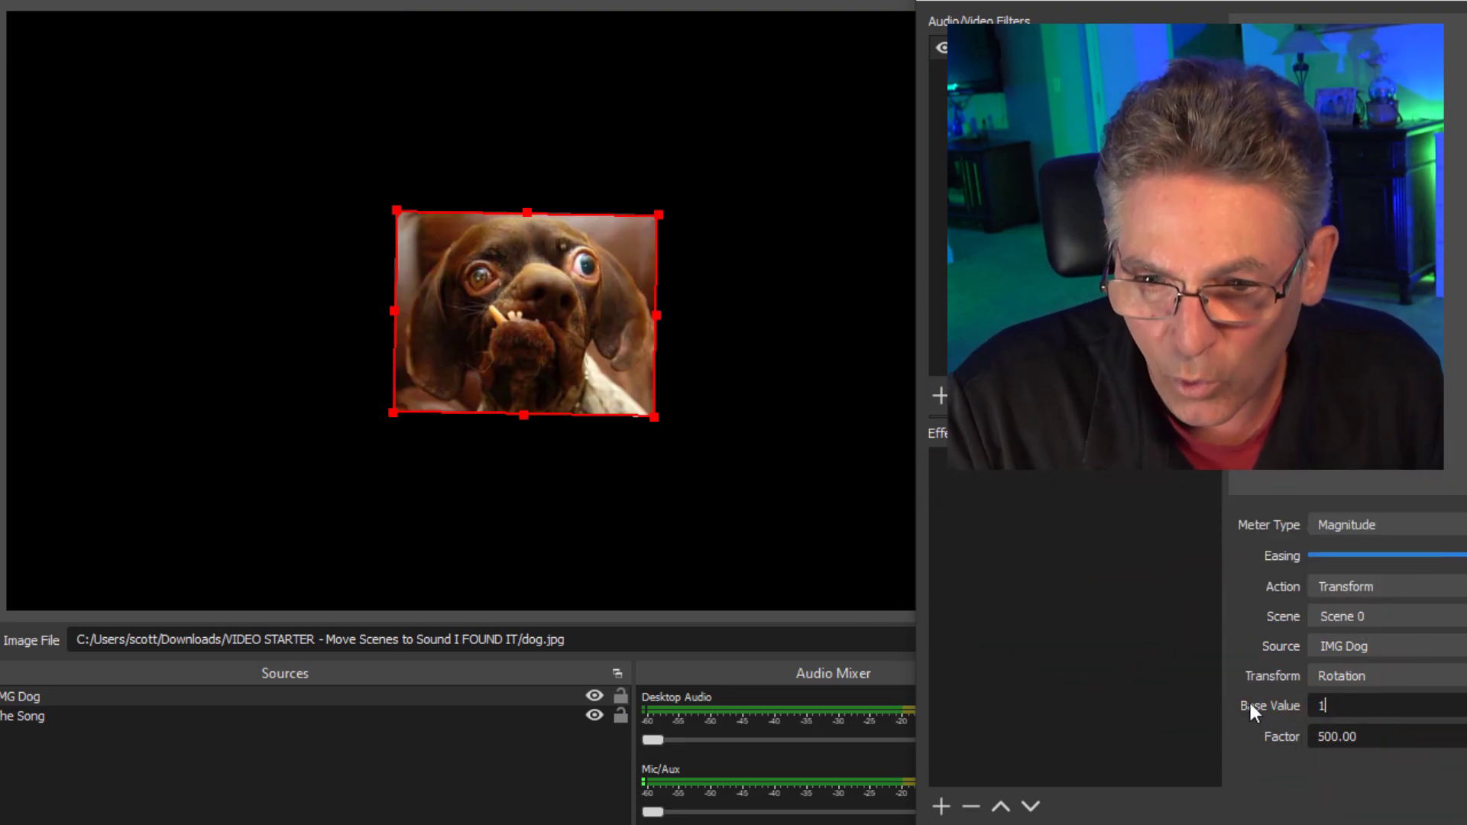
pyautogui.click(72, 718)
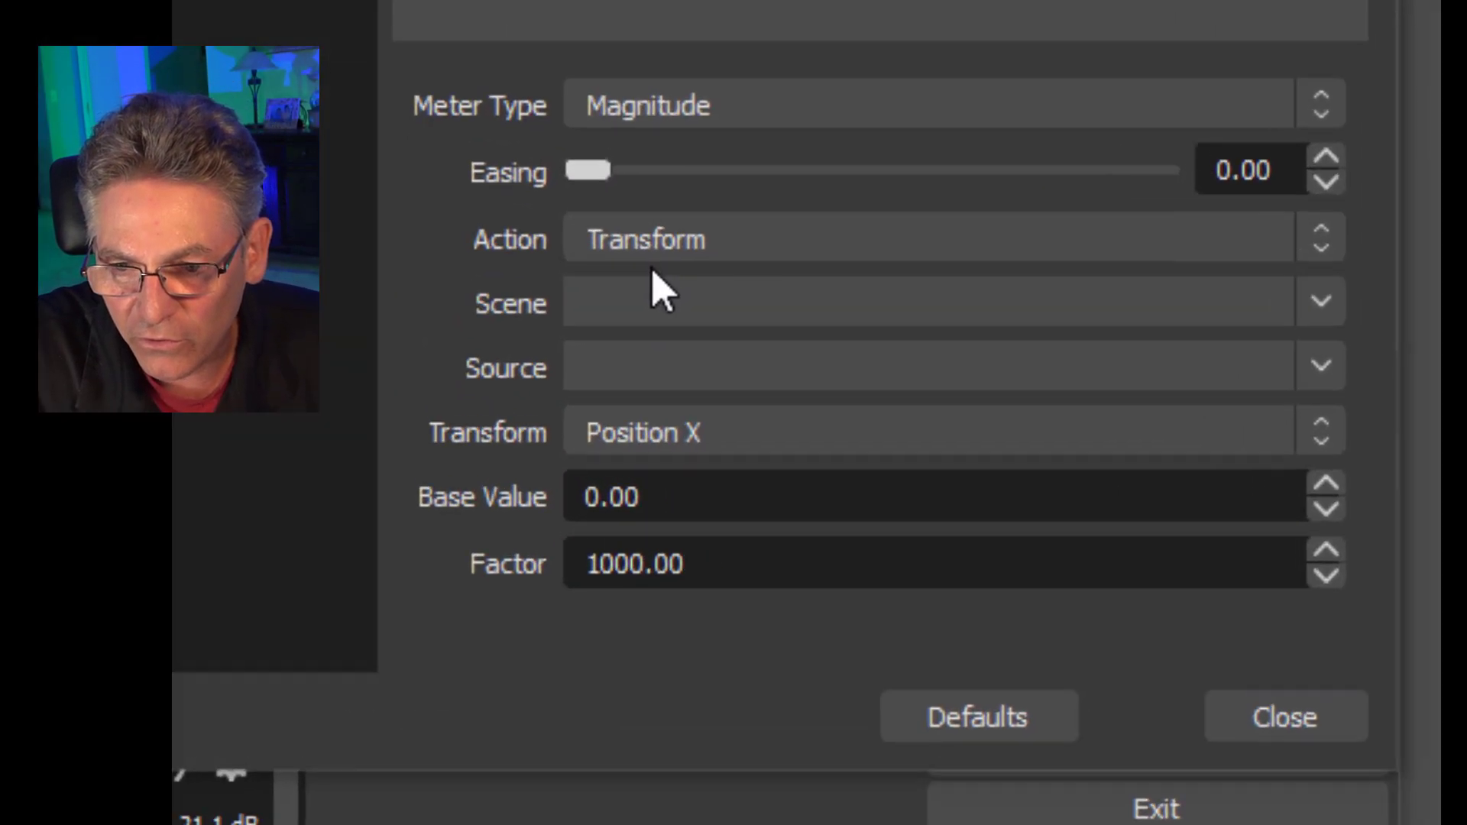
# Set the Audio Move filter's Action to Source Visibility, targeting IMG Dog in Scene 0.
pyautogui.click(1070, 419)
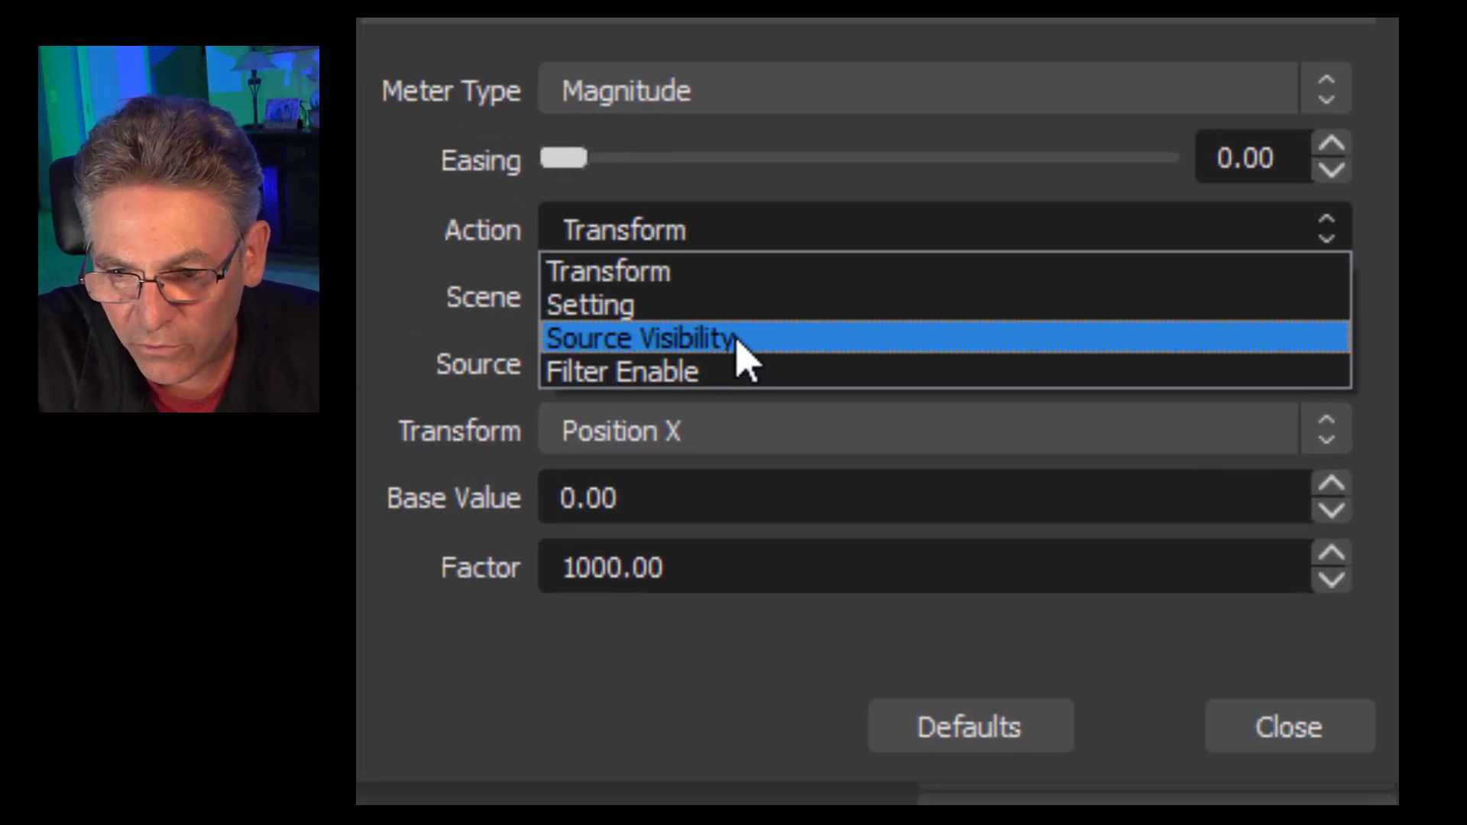
pyautogui.click(737, 340)
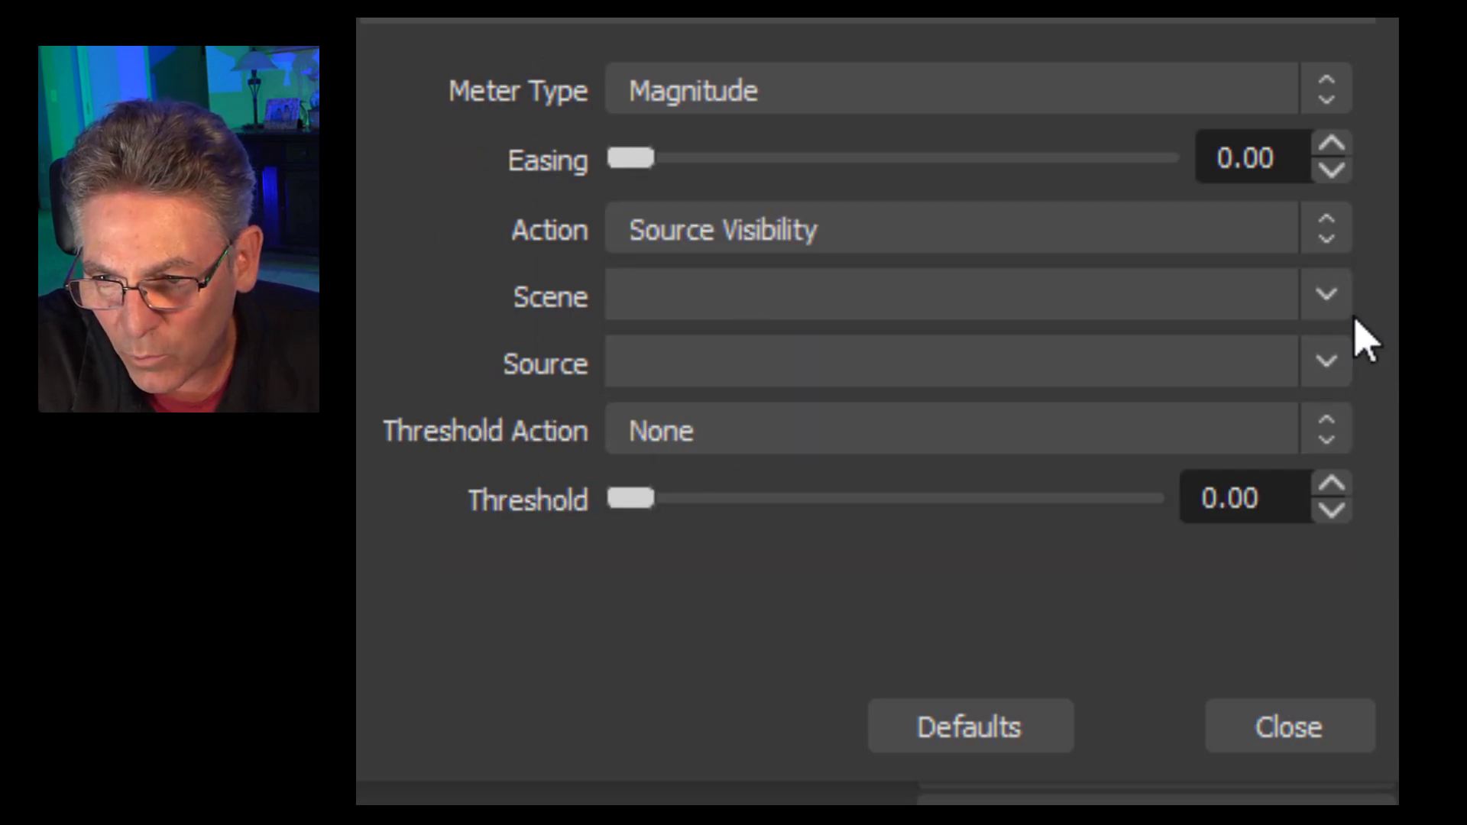
pyautogui.click(1325, 299)
pyautogui.click(1050, 474)
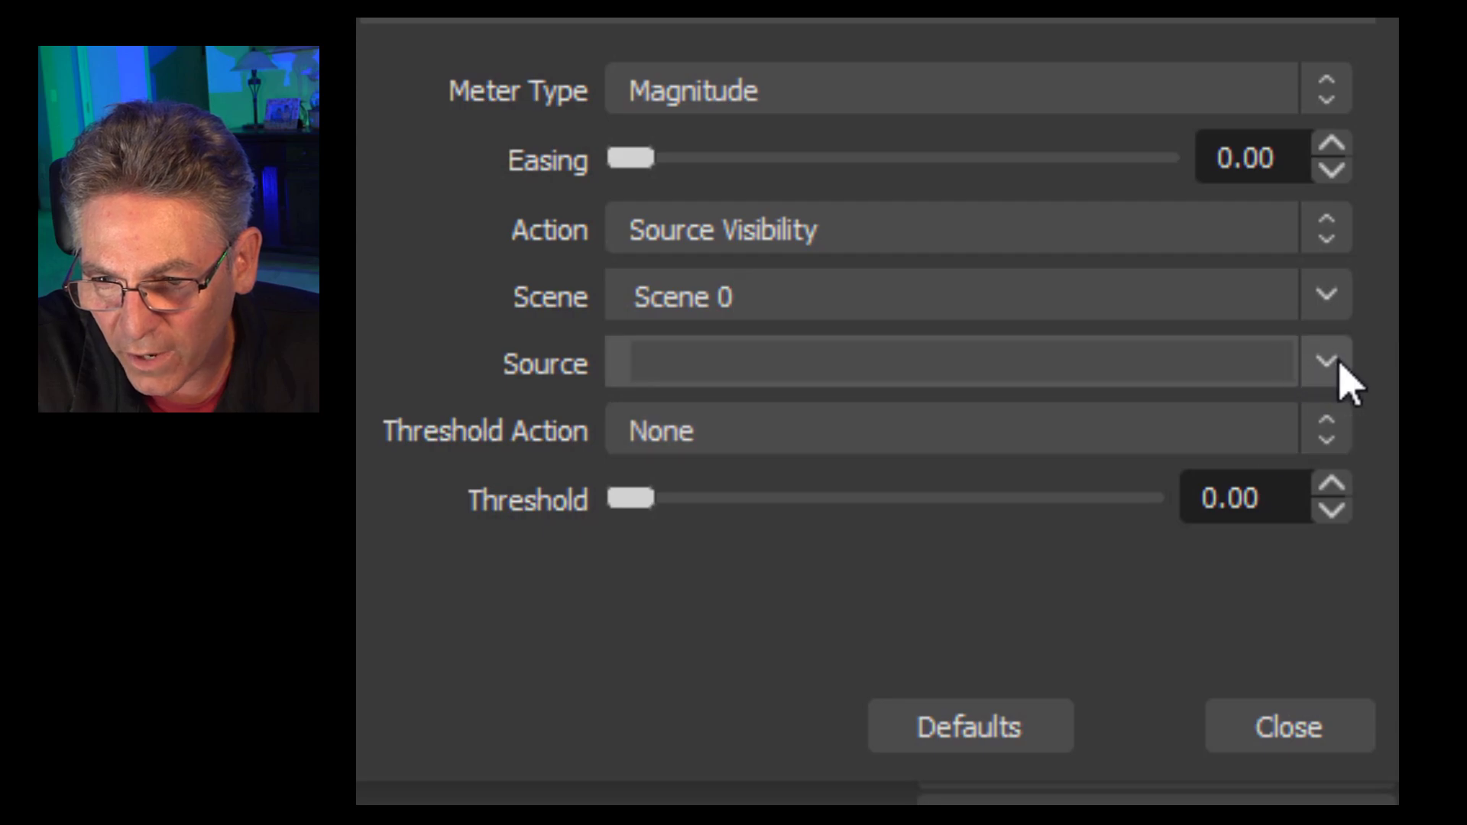
pyautogui.click(1336, 370)
pyautogui.click(927, 437)
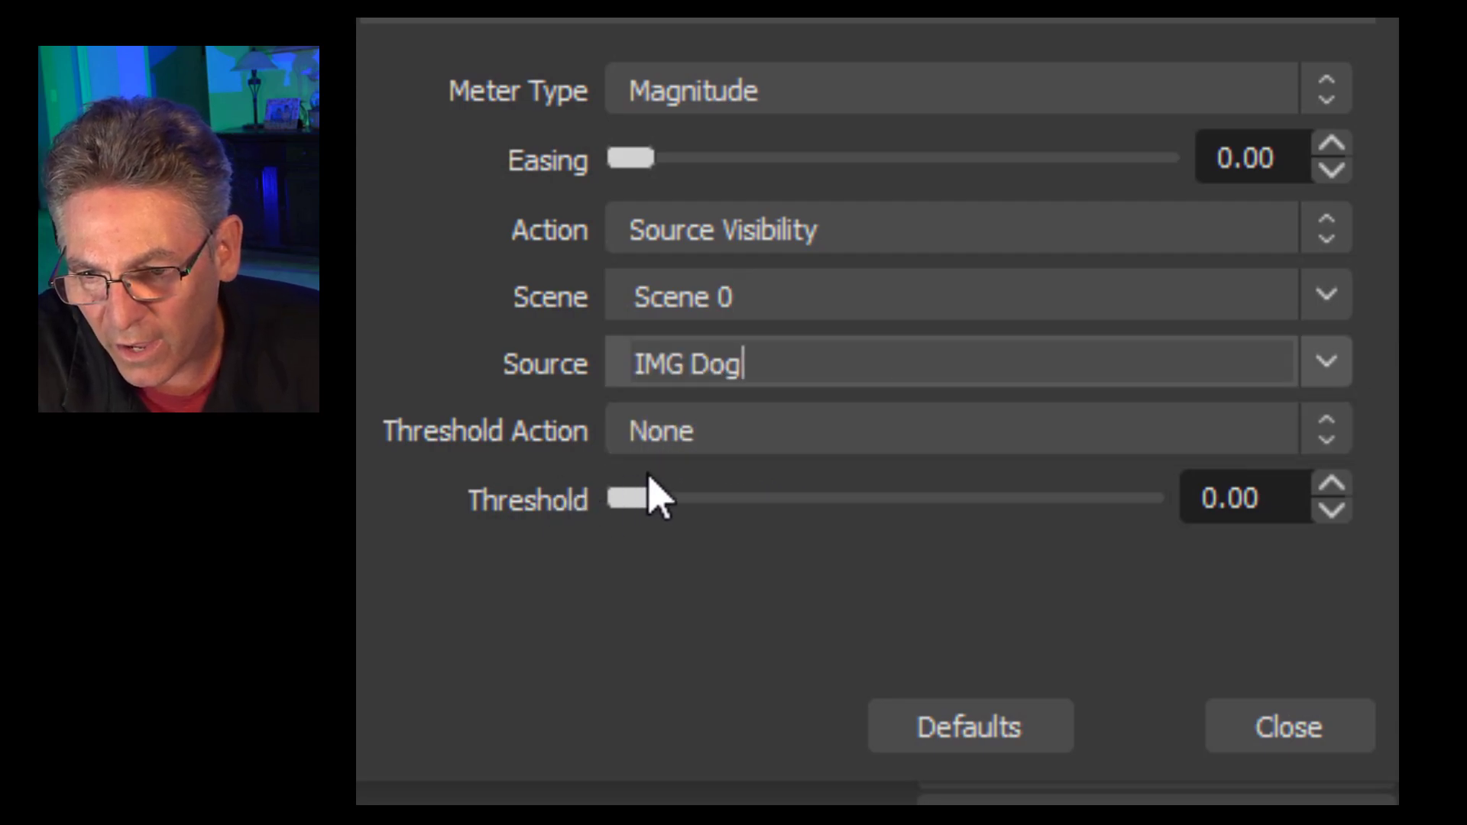
# Set the Threshold Action to Enable Over and Disable Under and raise the Threshold slightly above zero.
pyautogui.click(777, 433)
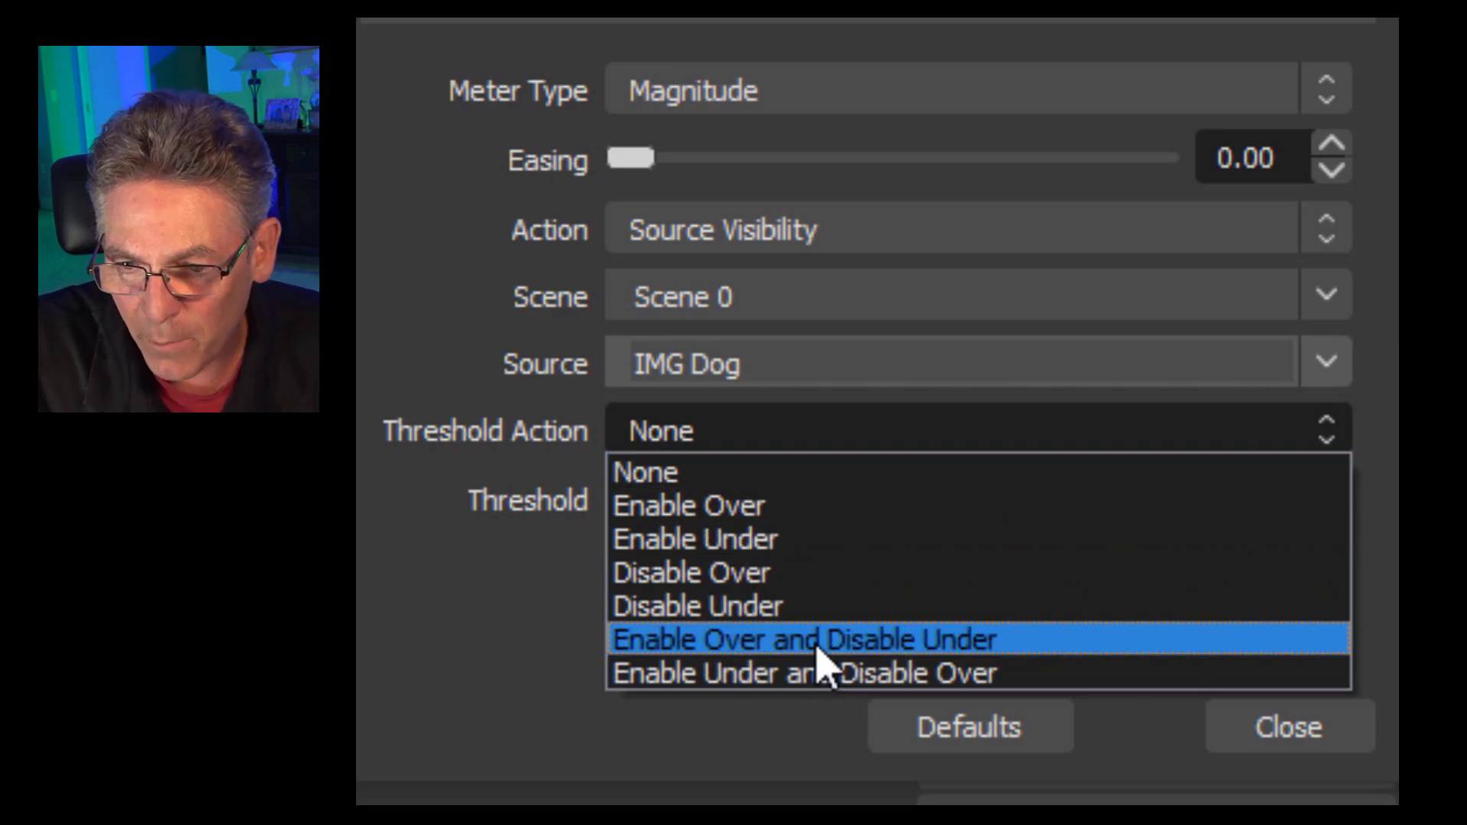
pyautogui.click(870, 645)
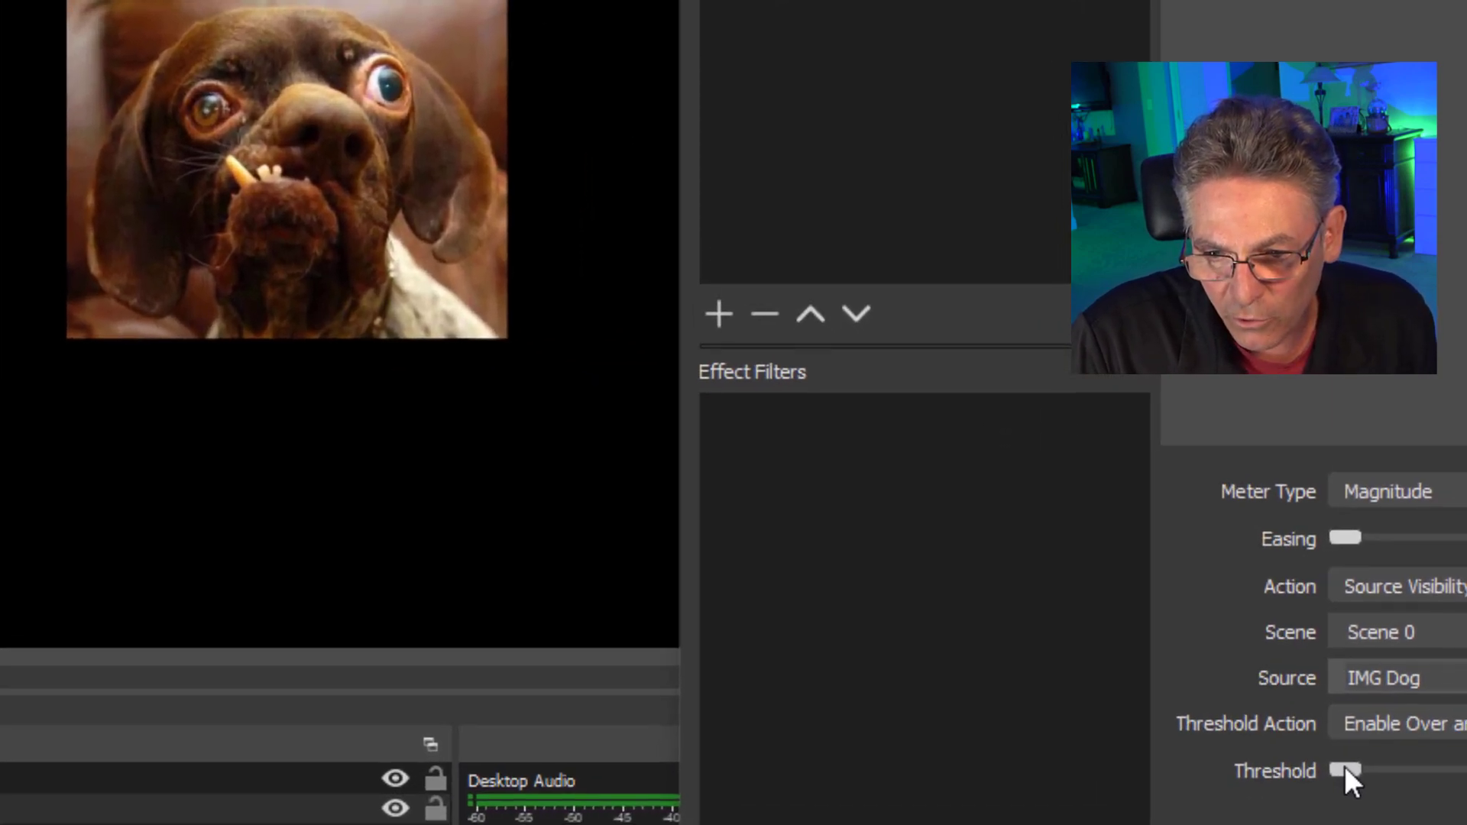
pyautogui.moveTo(1344, 768); pyautogui.dragTo(1364, 780)
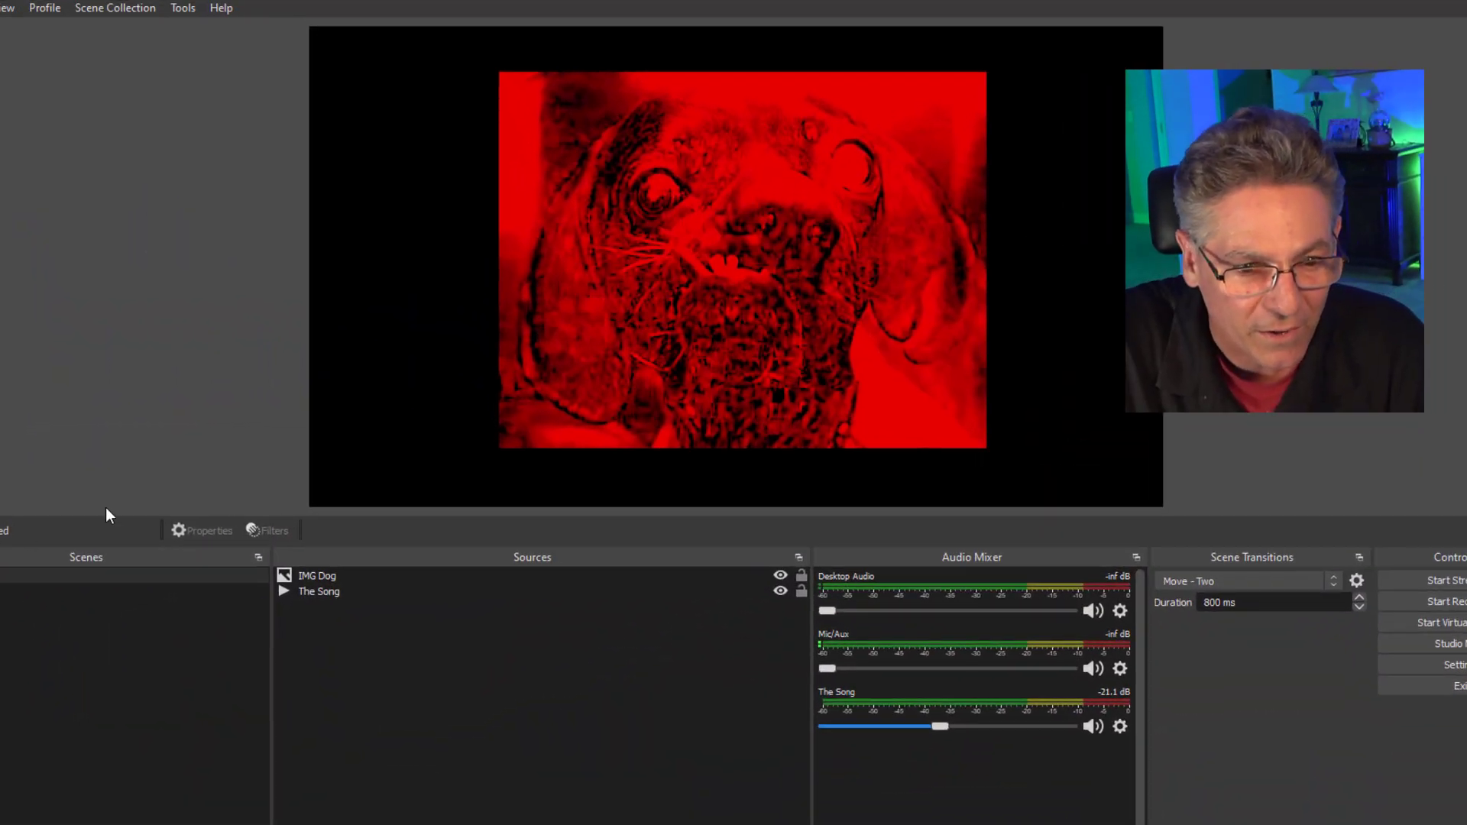
# Play The Song briefly to watch how the dog image reacts to the audio level, and pause it.
pyautogui.click(310, 594)
pyautogui.click(317, 530)
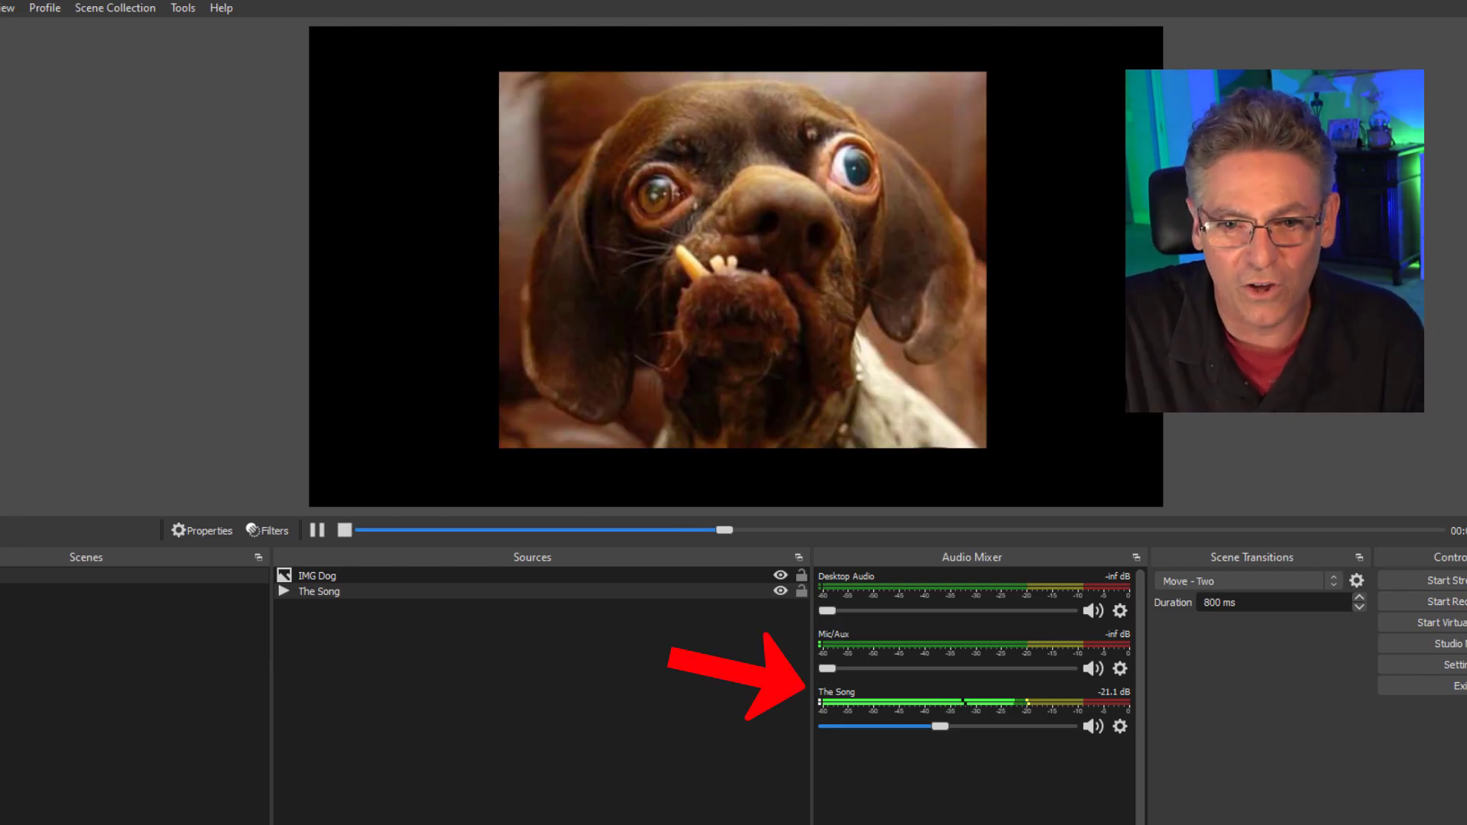
pyautogui.click(317, 529)
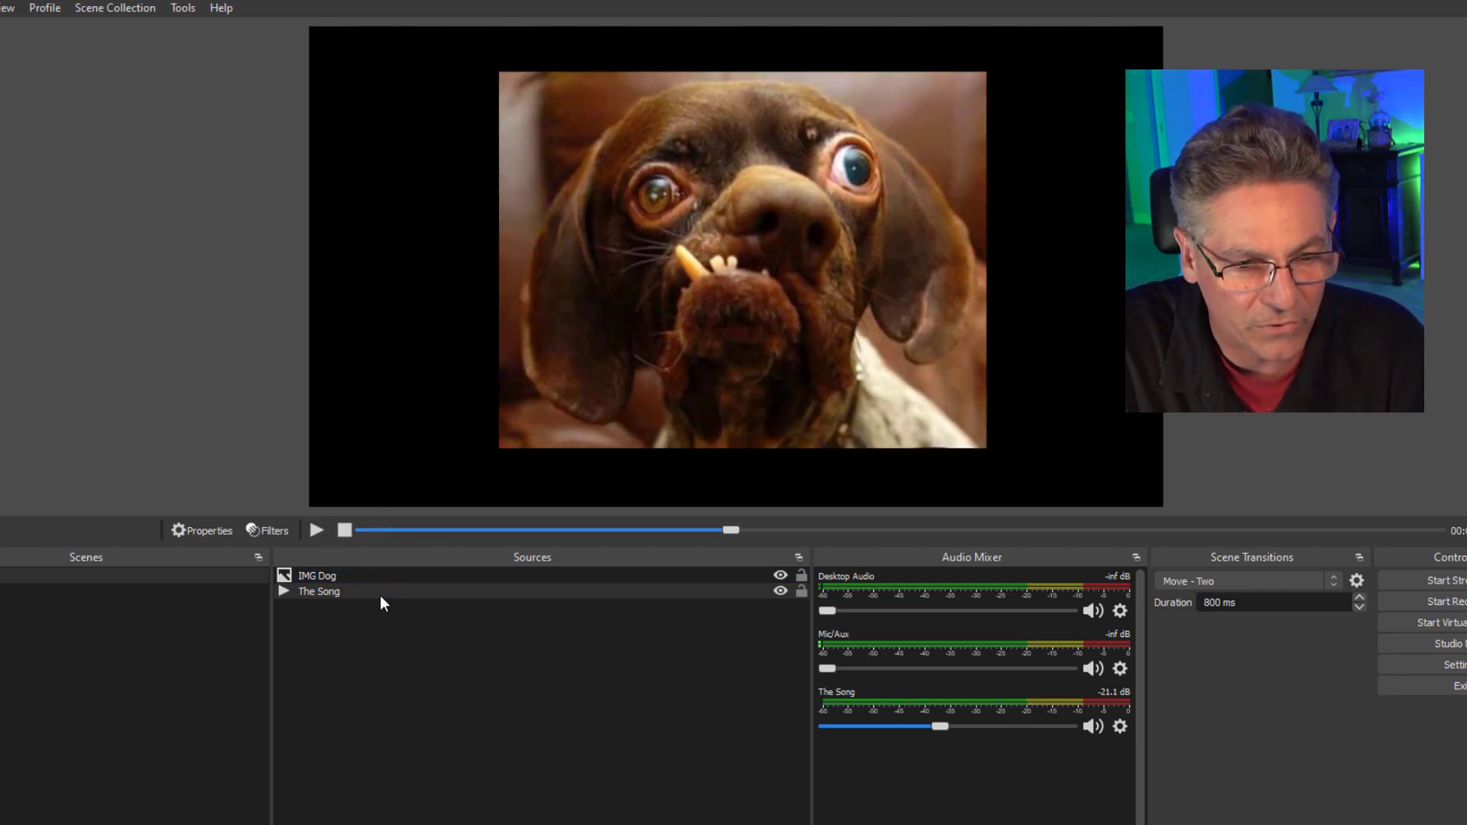
# Review the Color Correction filter's settings on the IMG Dog source and close its filters.
pyautogui.rightClick(356, 575)
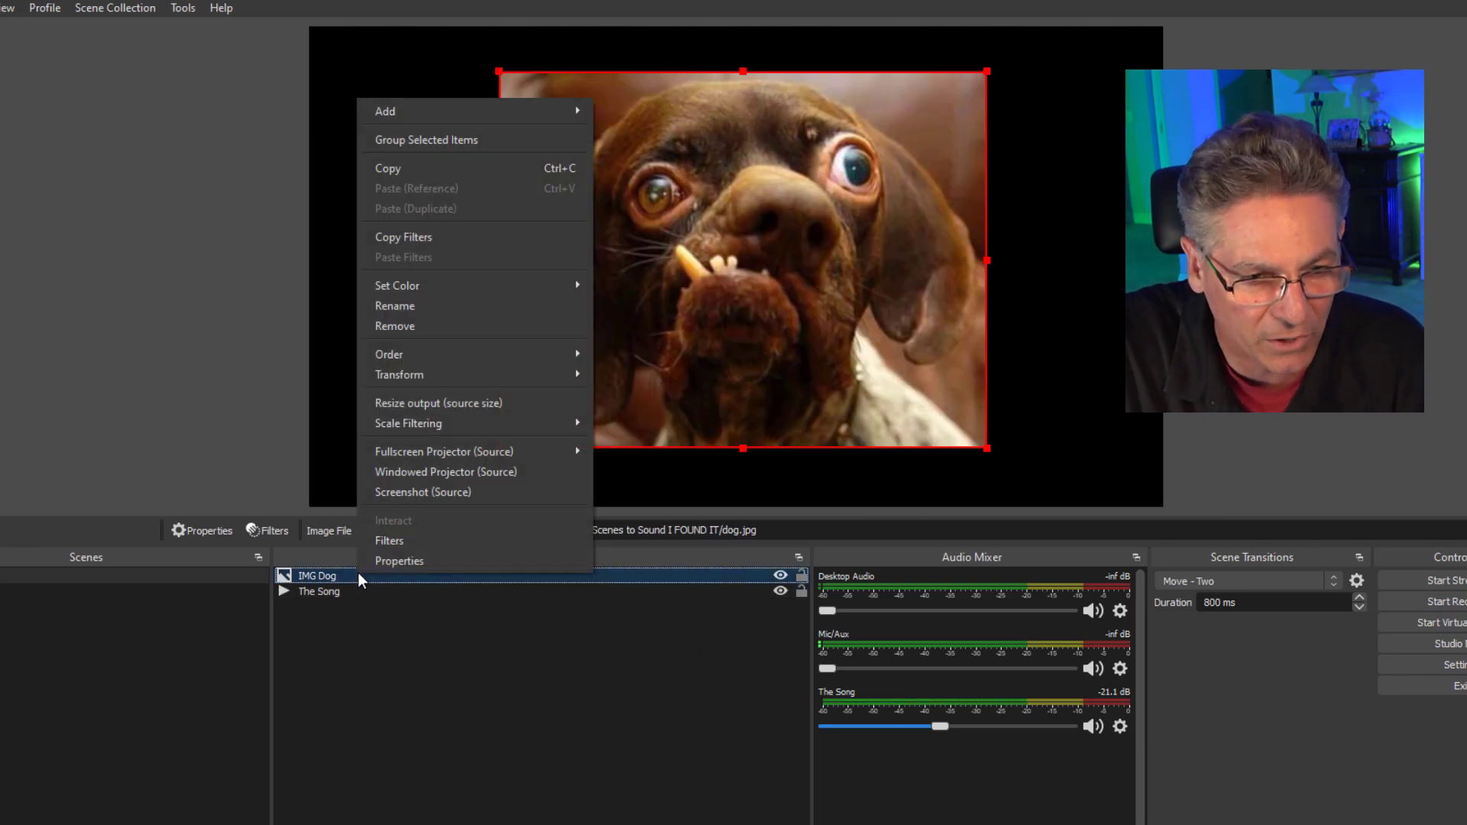
pyautogui.click(396, 539)
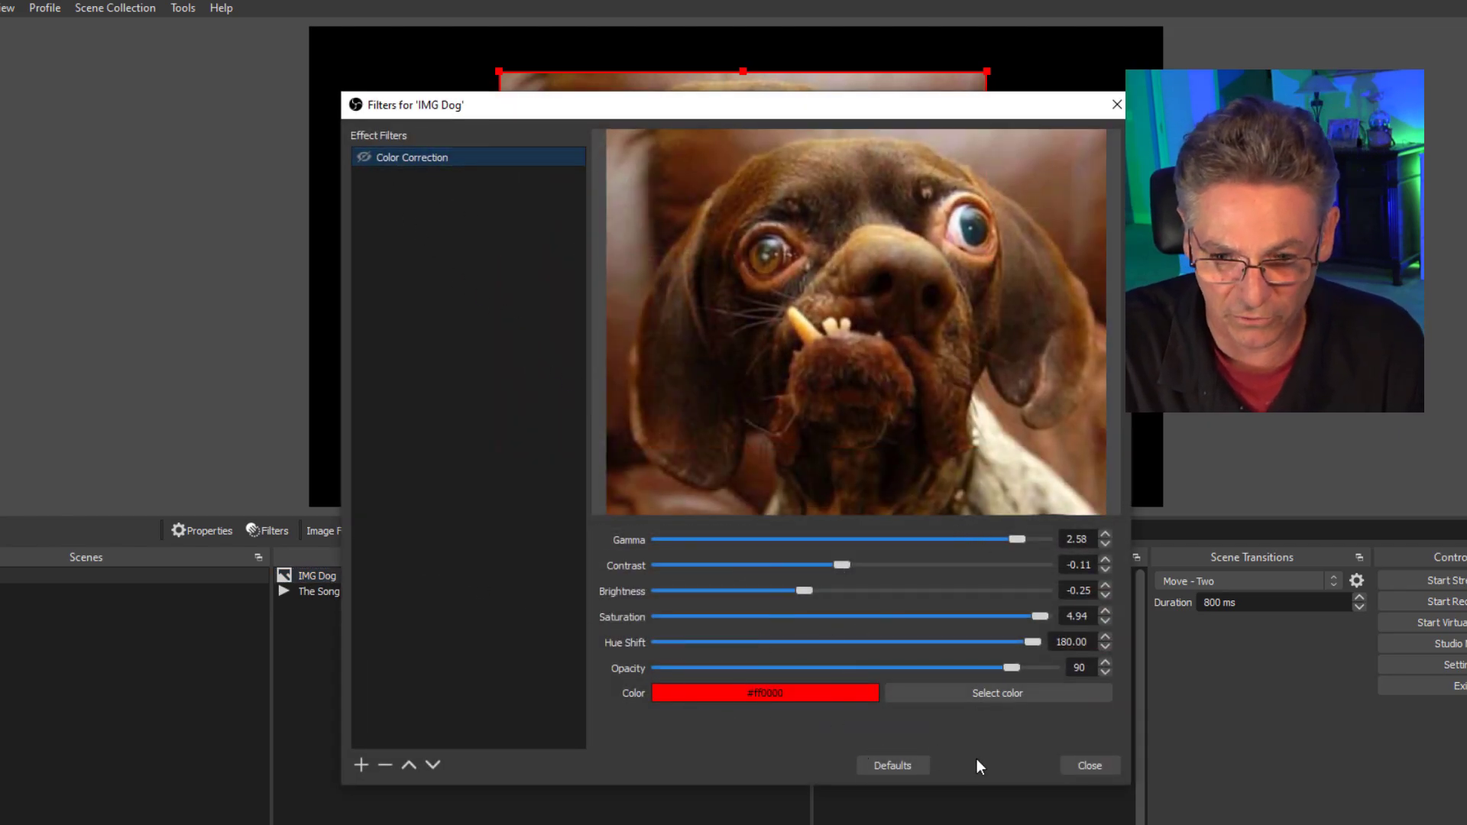
pyautogui.click(1091, 768)
# Open the filters of The Song and choose Filter Enable as the Audio Move filter's Action.
pyautogui.click(411, 588)
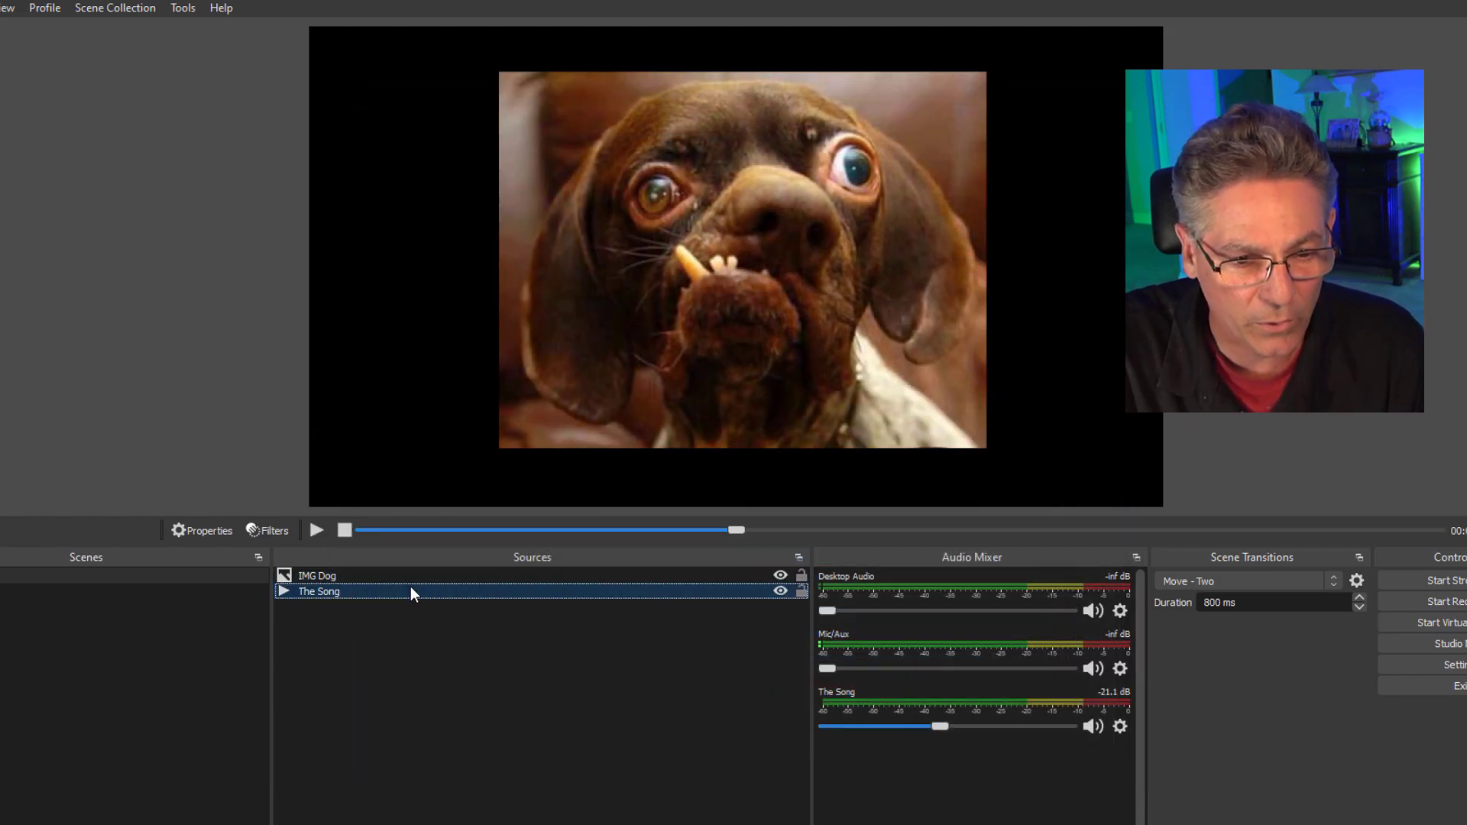
pyautogui.rightClick(410, 588)
pyautogui.click(448, 551)
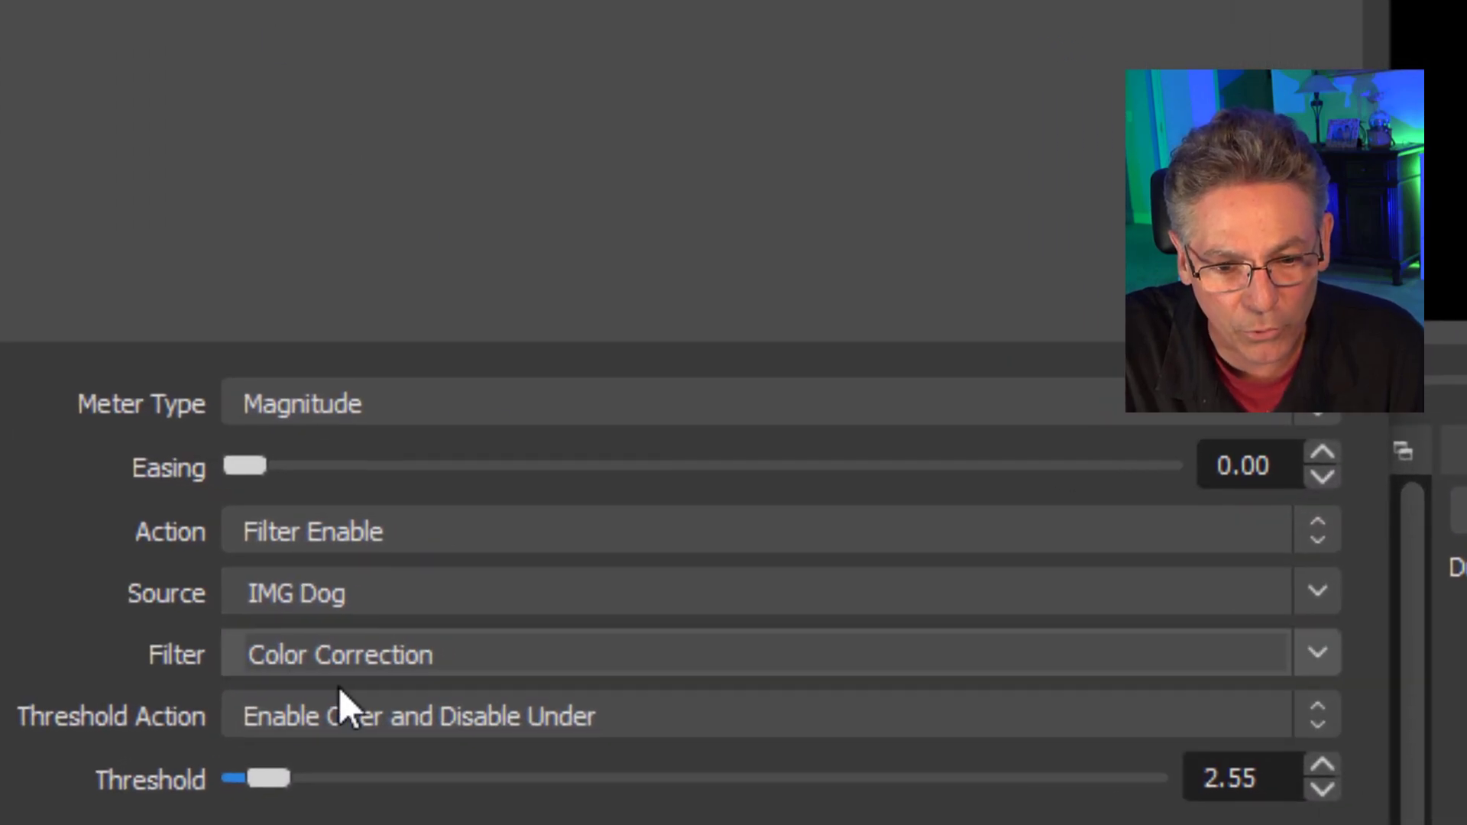
pyautogui.click(419, 531)
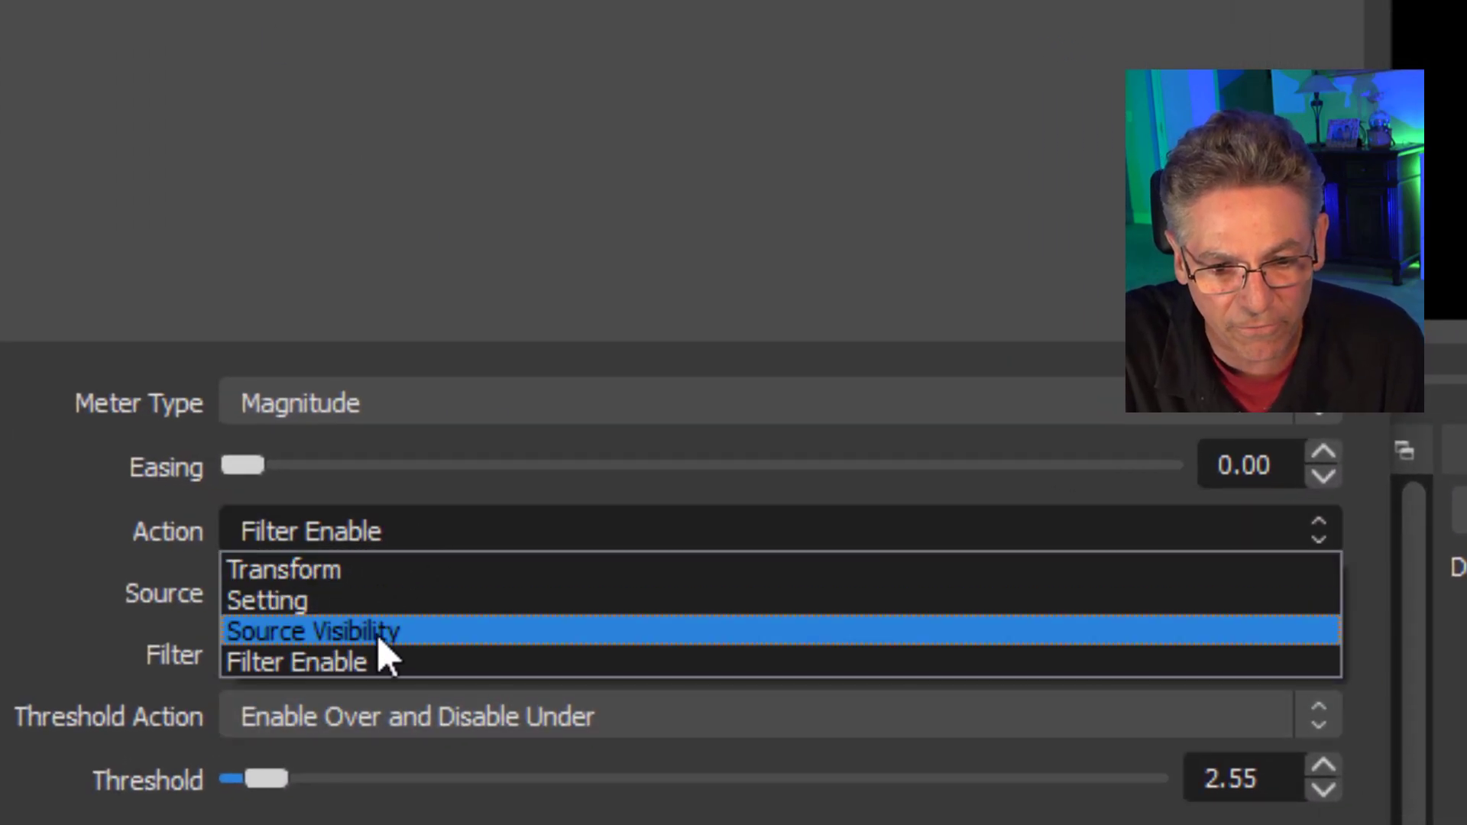
pyautogui.click(379, 662)
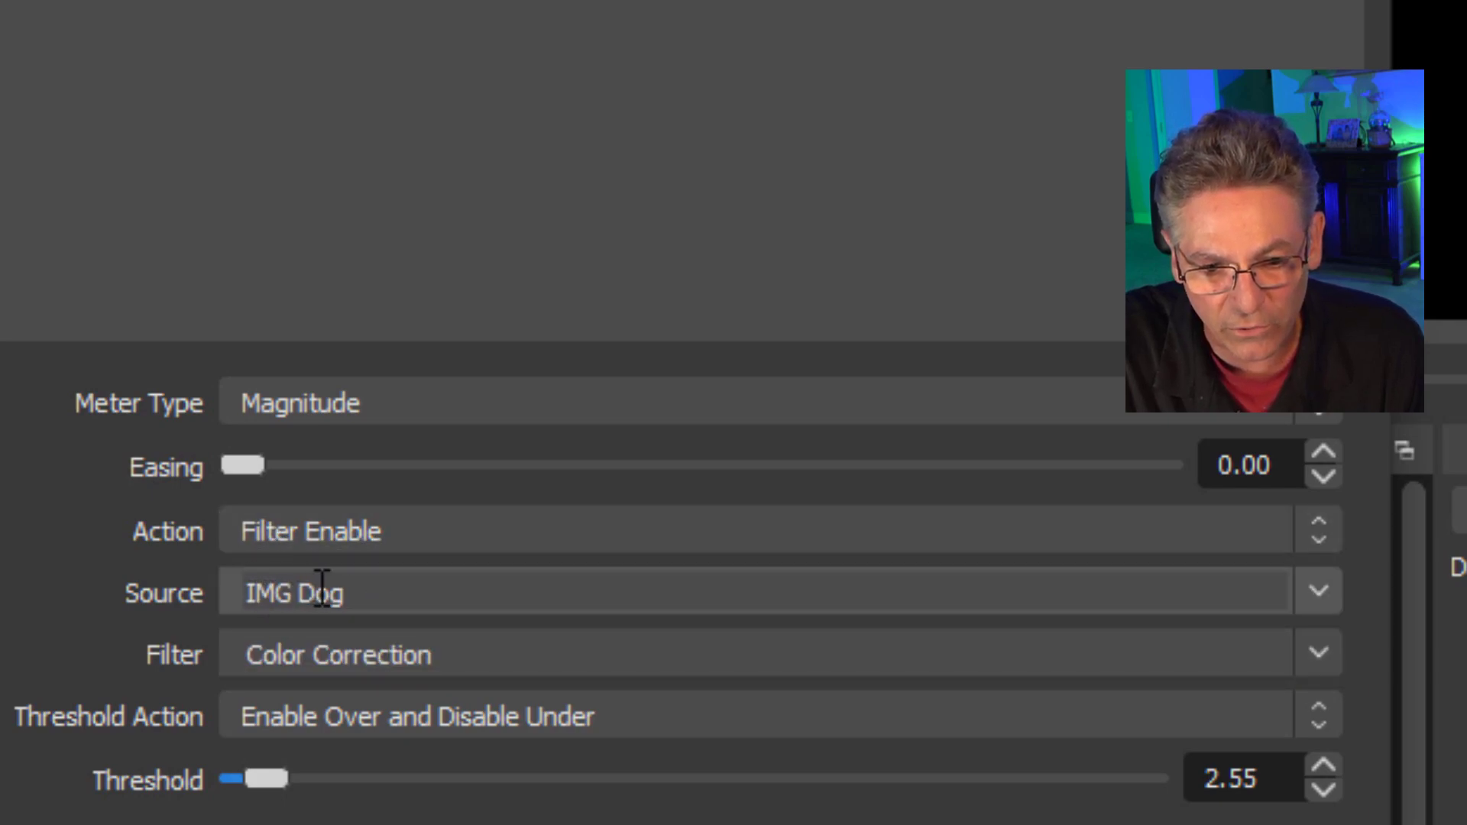
# Choose Color Correction as the filter to control on IMG Dog, adjust the Threshold slightly and close the filters.
pyautogui.moveTo(251, 594); pyautogui.dragTo(346, 593)
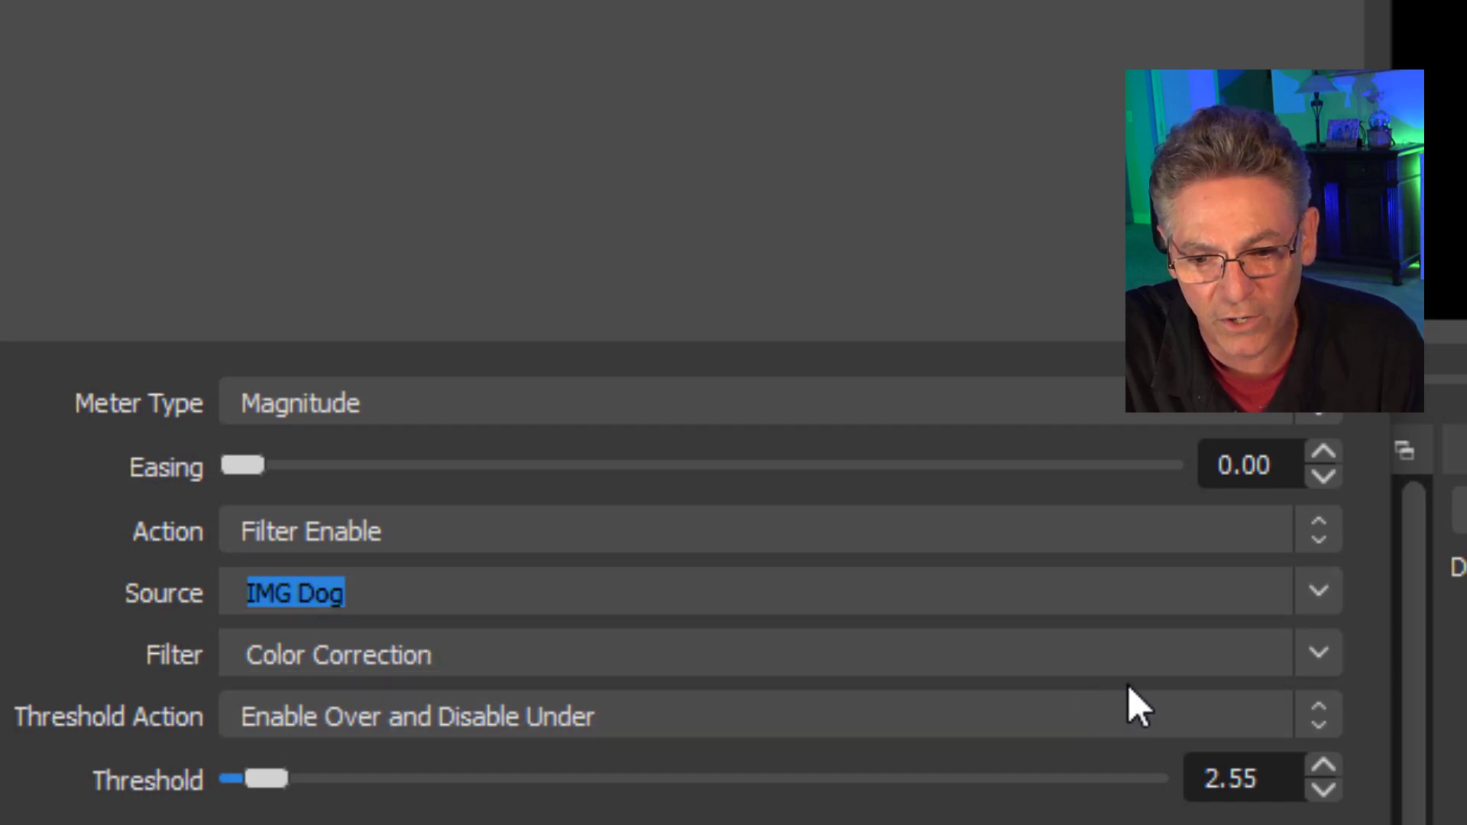
pyautogui.click(1308, 655)
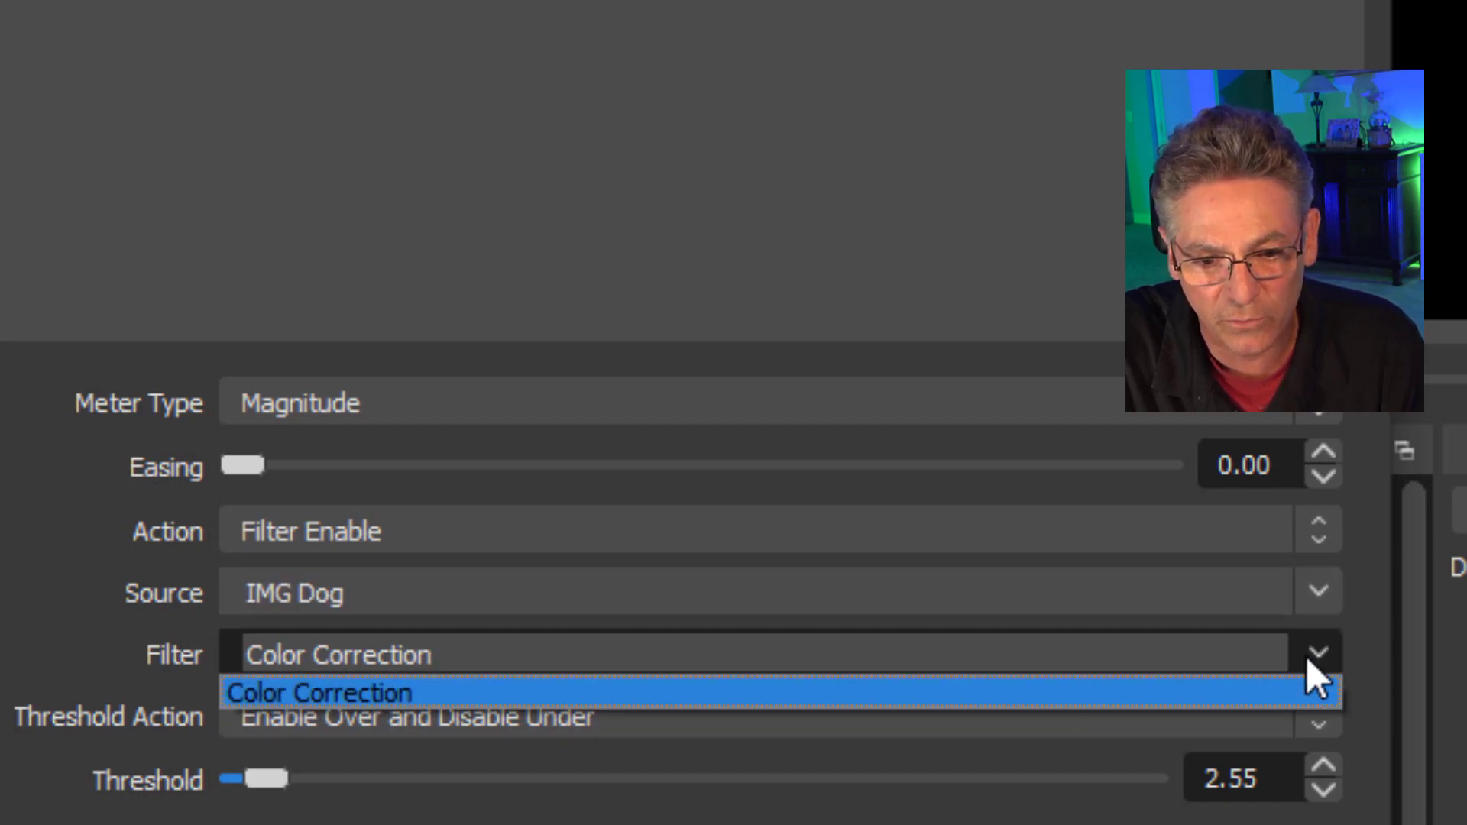
pyautogui.click(375, 695)
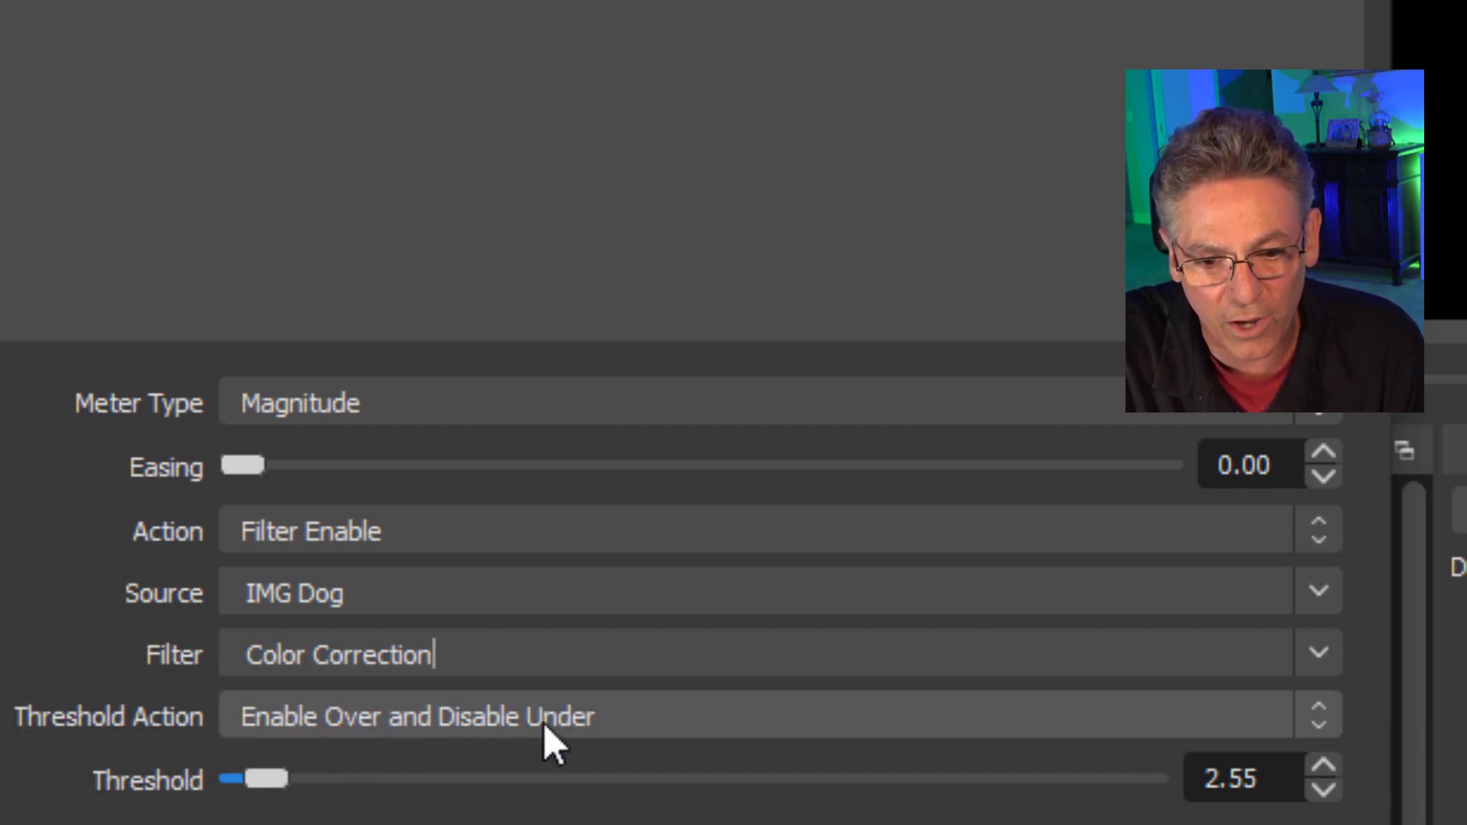
pyautogui.moveTo(260, 779)
pyautogui.mouseDown()
pyautogui.moveTo(240, 781)
pyautogui.moveTo(272, 793)
pyautogui.moveTo(252, 797)
pyautogui.mouseUp()
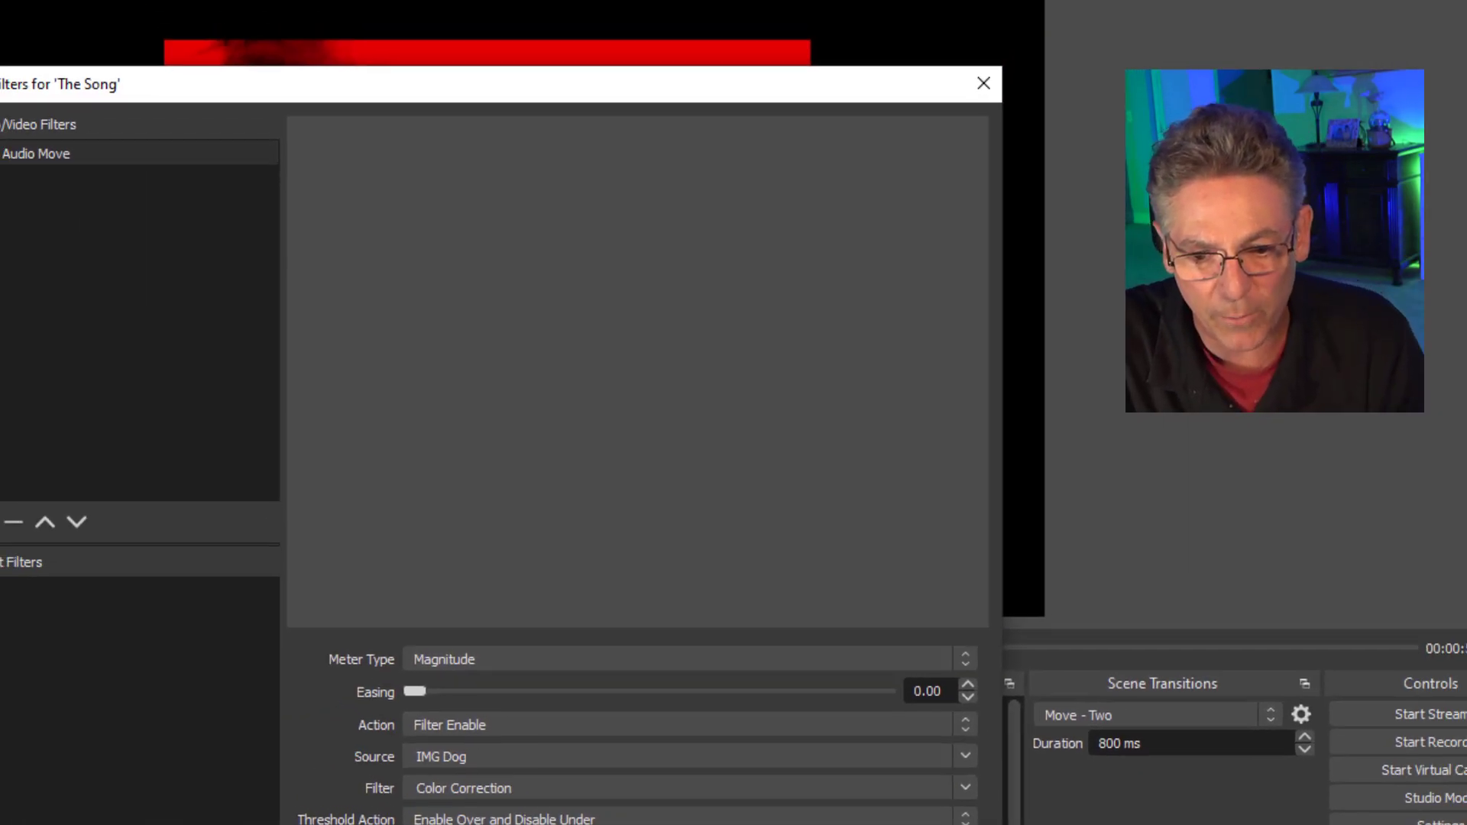
pyautogui.press('Escape')
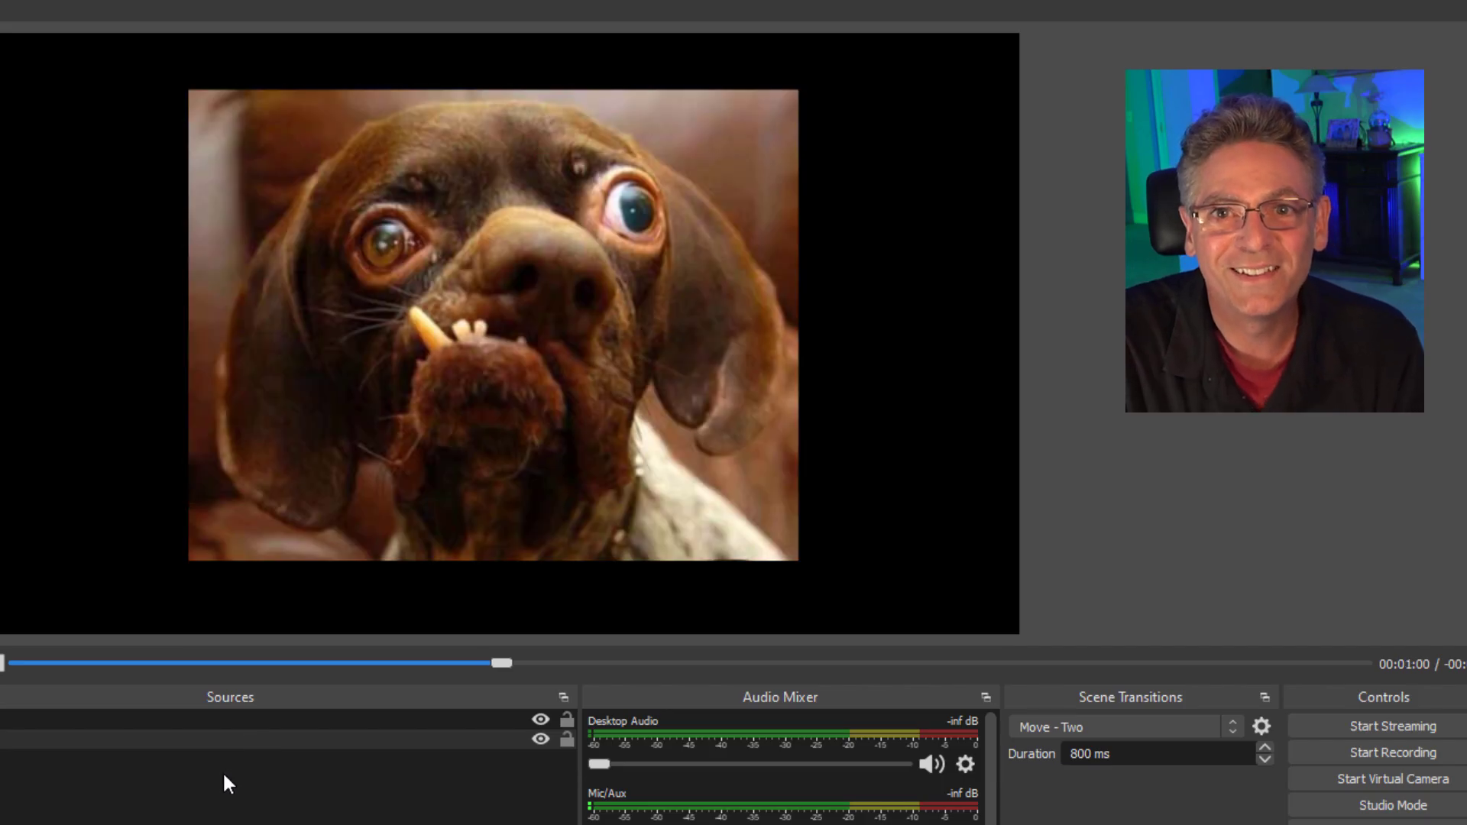